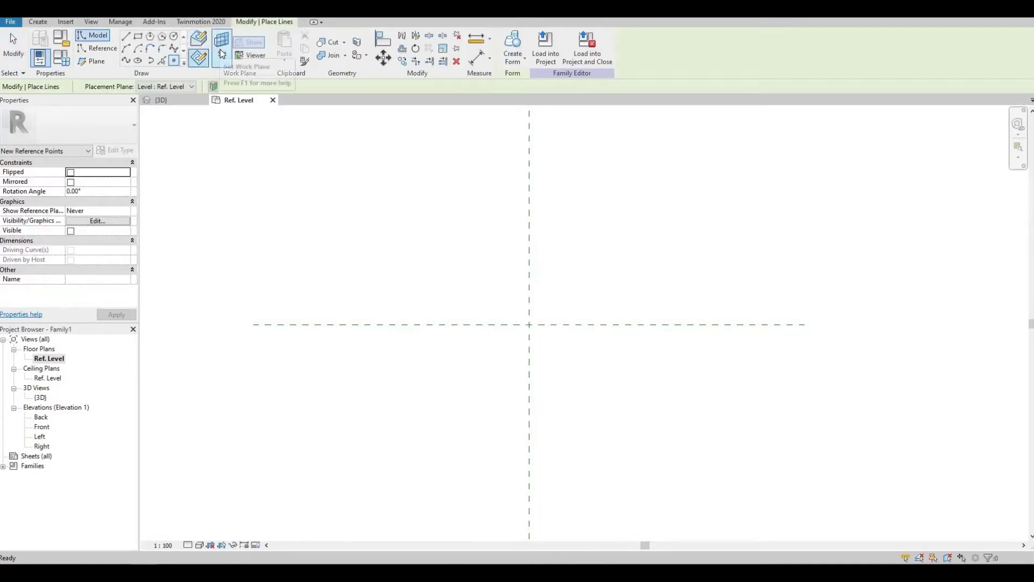
Place two reference points on the horizontal reference plane, about 2600 mm left and 2800 mm right of the vertical reference plane
{"action": "left_click", "coordinate": [482, 325]}
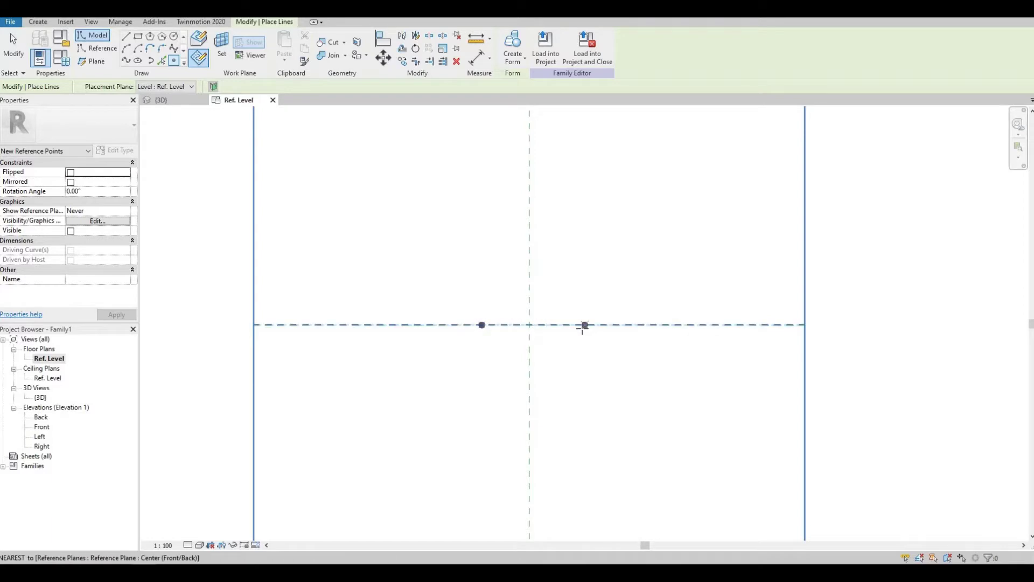
{"action": "left_click", "coordinate": [581, 325]}
{"action": "scroll", "coordinate": [563, 333], "scroll_direction": "up", "scroll_amount": 3}
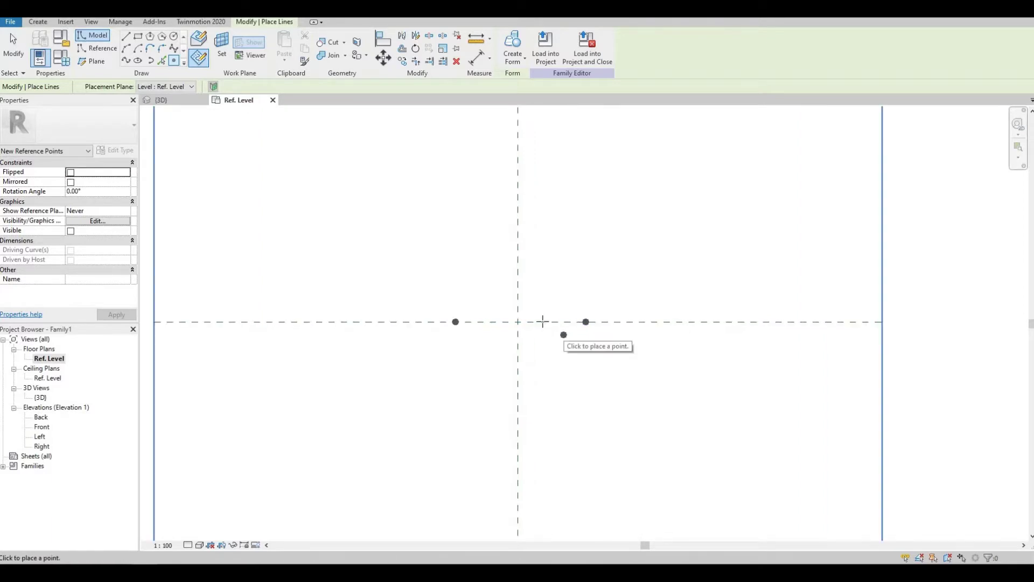
{"action": "middle_click_drag", "start_coordinate": [539, 338], "coordinate": [576, 346]}
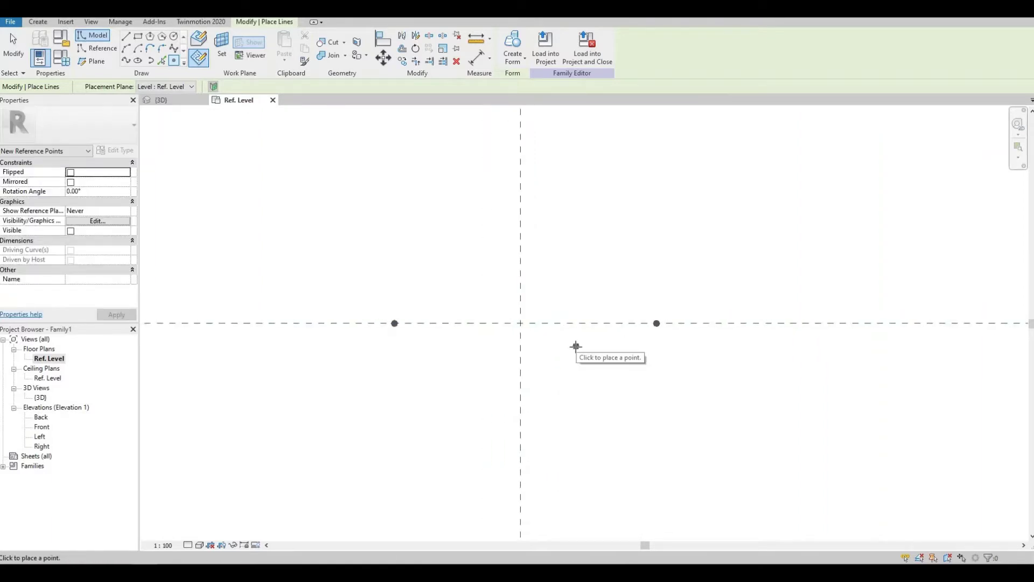
{"action": "key", "text": "Escape"}
{"action": "key", "text": "Escape"}
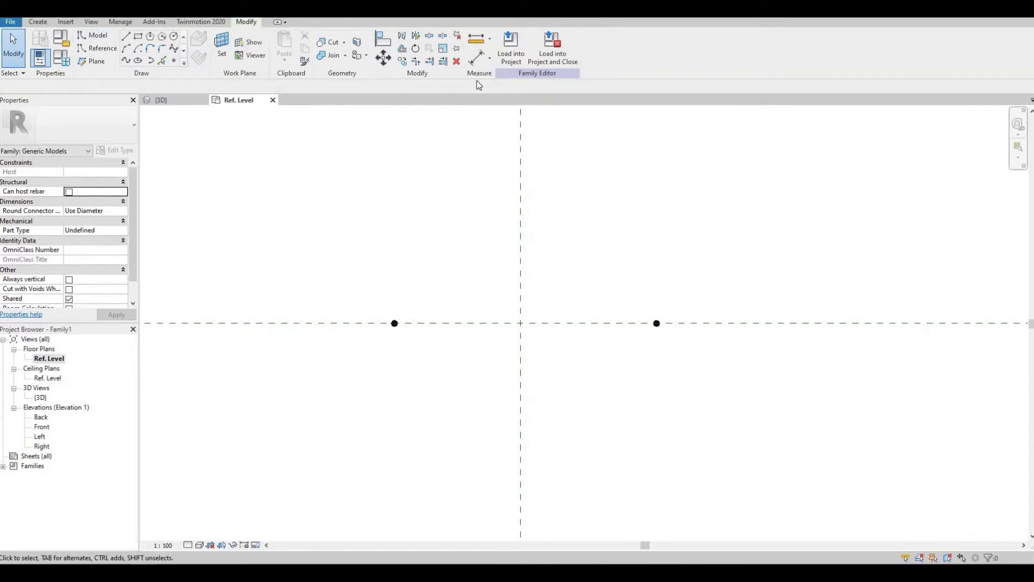
Dimension the left point, vertical reference plane and right point in one aligned string and make its segments equal
{"action": "left_click", "coordinate": [476, 58]}
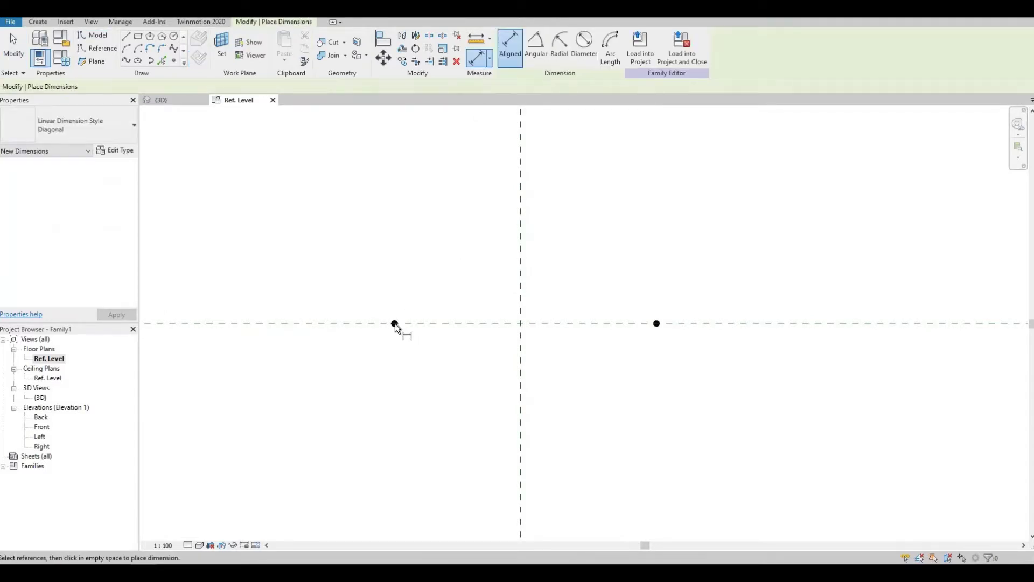
{"action": "left_click", "coordinate": [519, 299]}
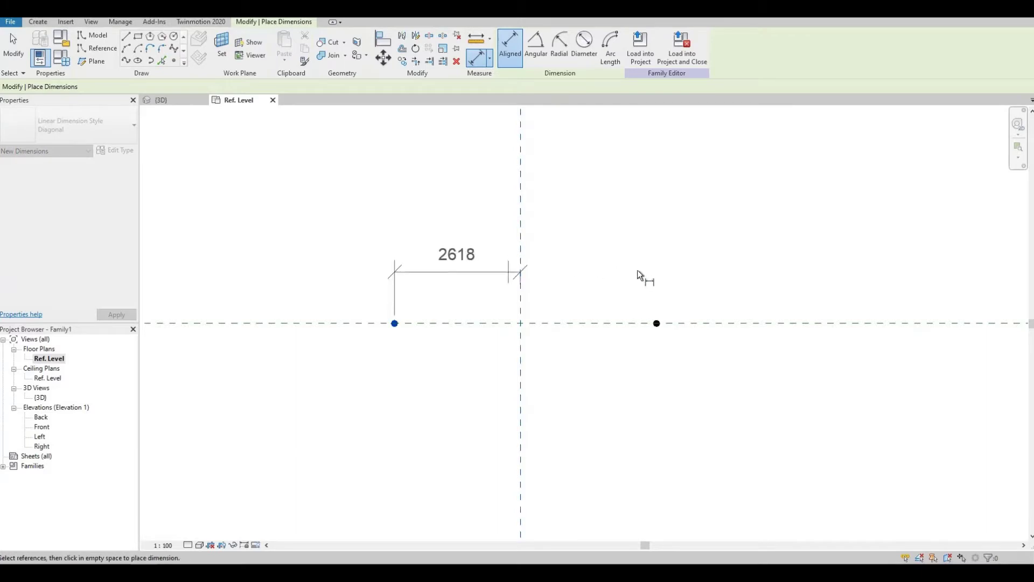
{"action": "left_click", "coordinate": [654, 322]}
{"action": "left_click", "coordinate": [655, 321]}
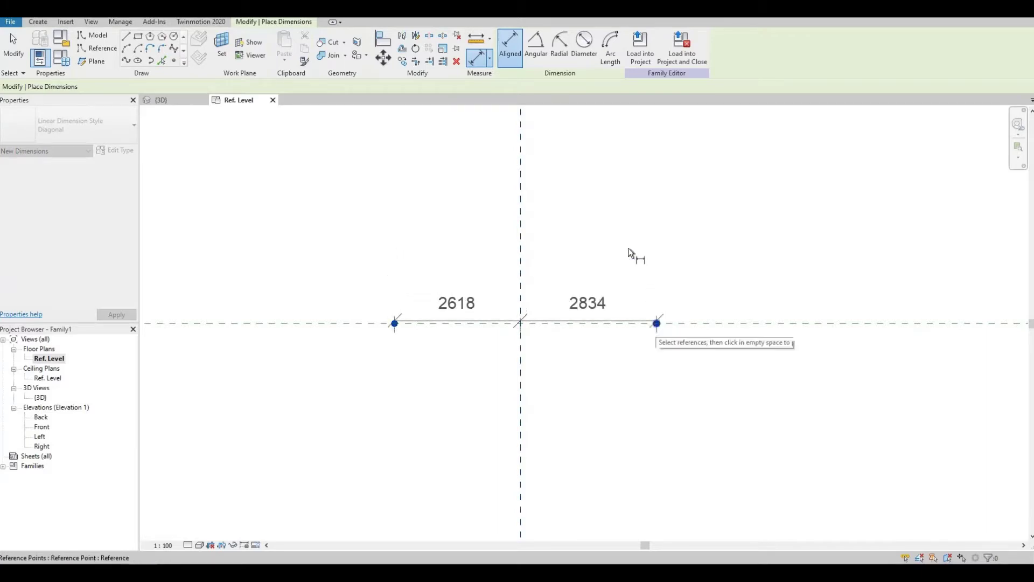
{"action": "left_click", "coordinate": [591, 176]}
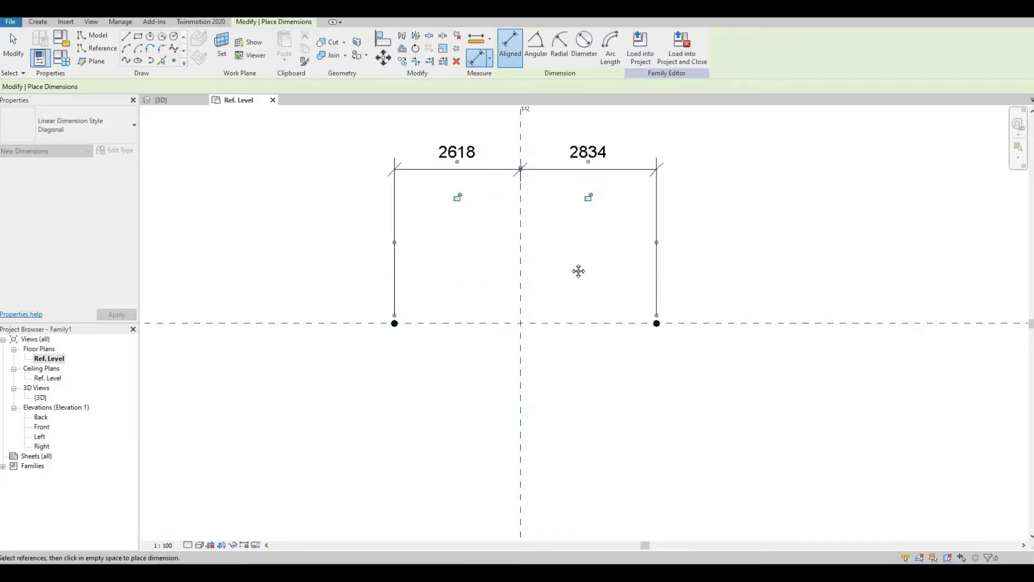
{"action": "middle_click_drag", "start_coordinate": [519, 111], "coordinate": [512, 191]}
{"action": "left_click", "coordinate": [518, 188]}
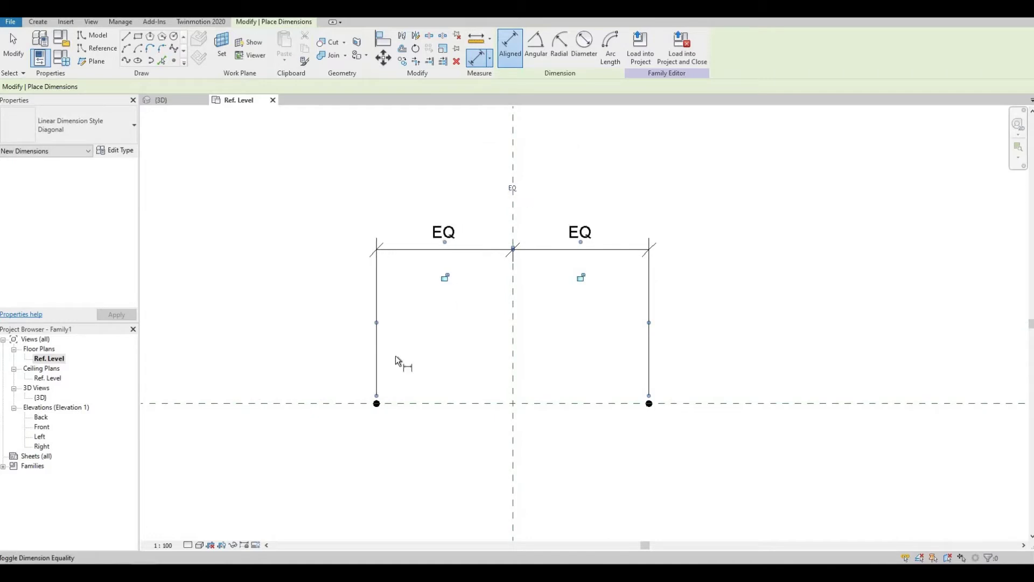
Add an overall aligned dimension between the two reference points, placed above the equalized dimension string
{"action": "left_click", "coordinate": [379, 405]}
{"action": "left_click", "coordinate": [636, 408]}
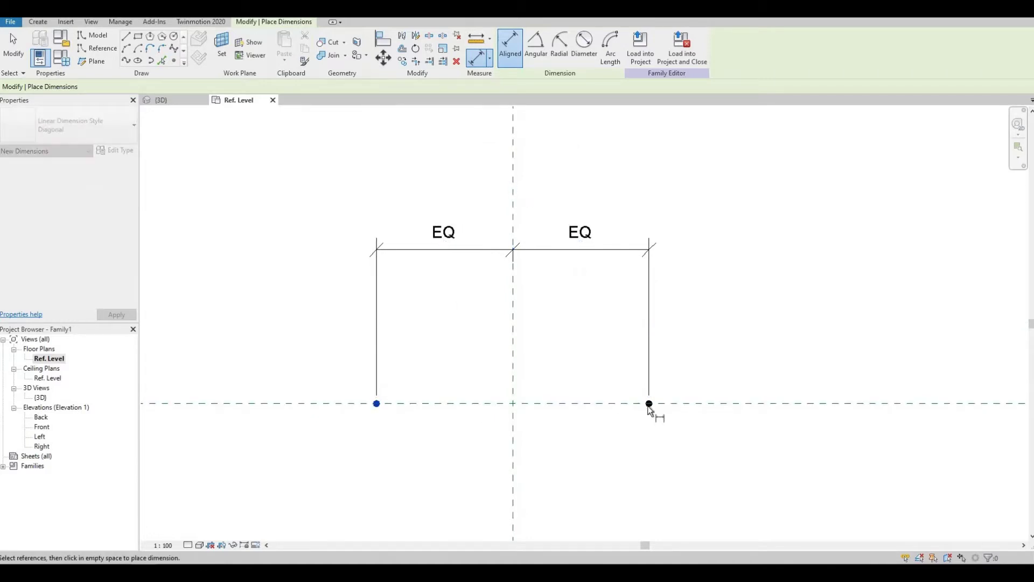
{"action": "middle_click_drag", "start_coordinate": [568, 175], "coordinate": [567, 230]}
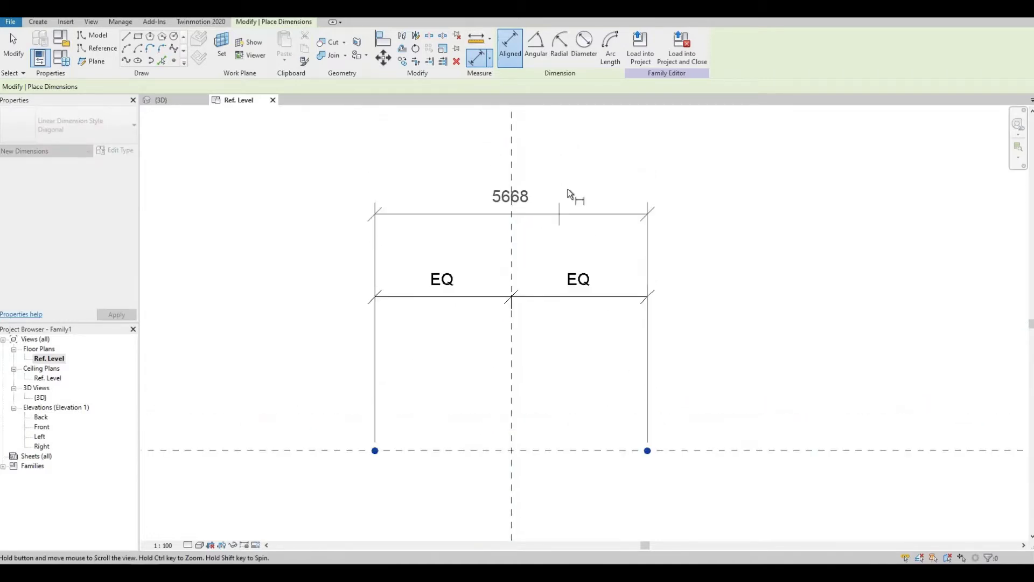
{"action": "left_click", "coordinate": [568, 189]}
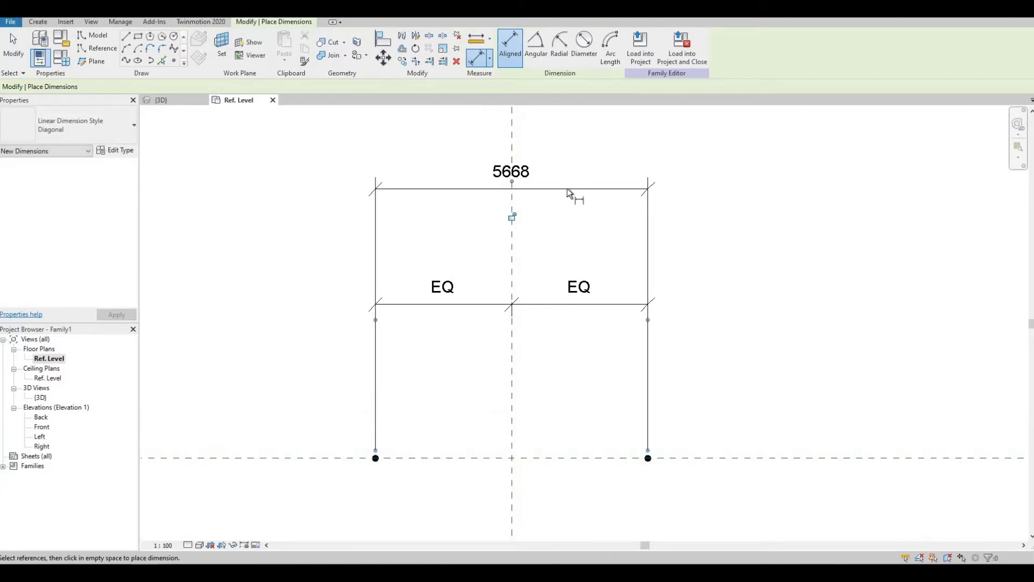
{"action": "key", "text": "Escape"}
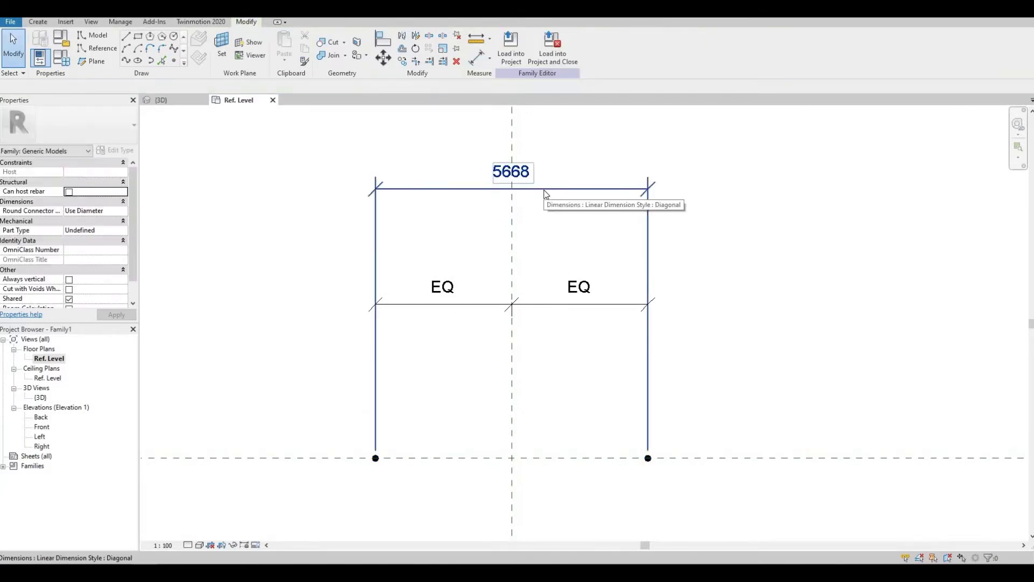
Label the overall dimension with a new instance family parameter named W1, set as a reporting parameter
{"action": "left_click", "coordinate": [559, 160]}
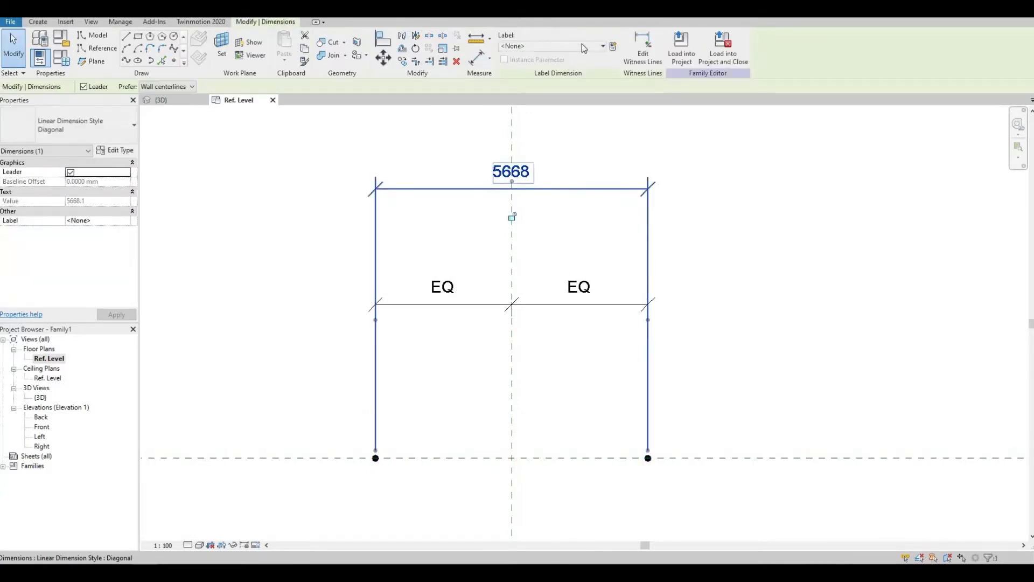
{"action": "left_click", "coordinate": [613, 48]}
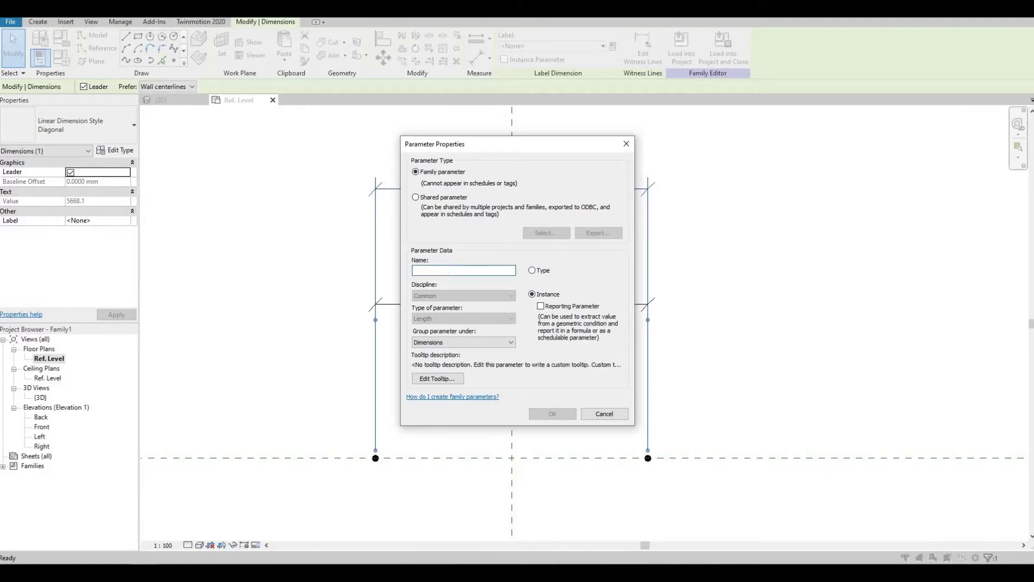
{"action": "type", "text": "W1"}
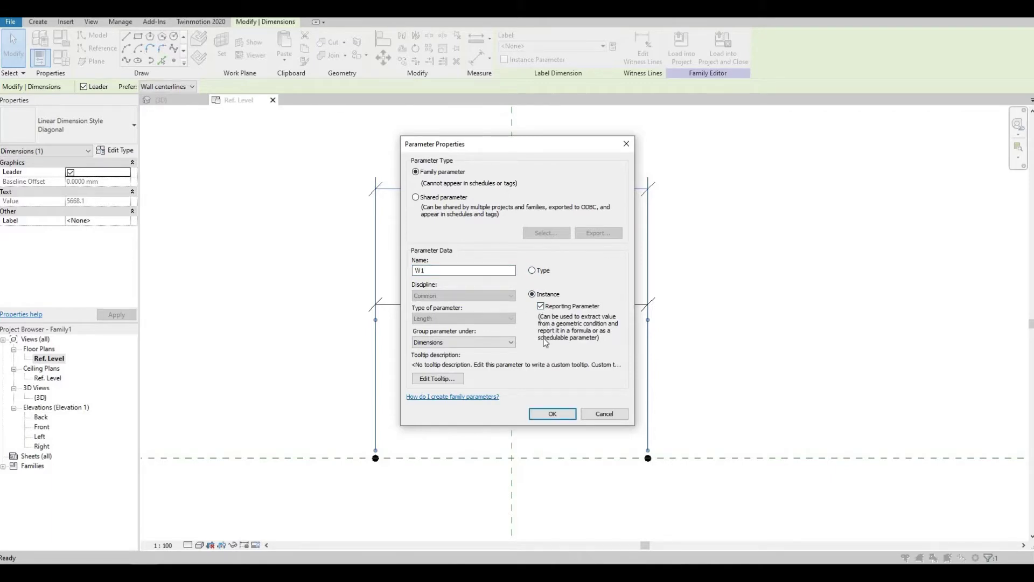
{"action": "left_click", "coordinate": [552, 415]}
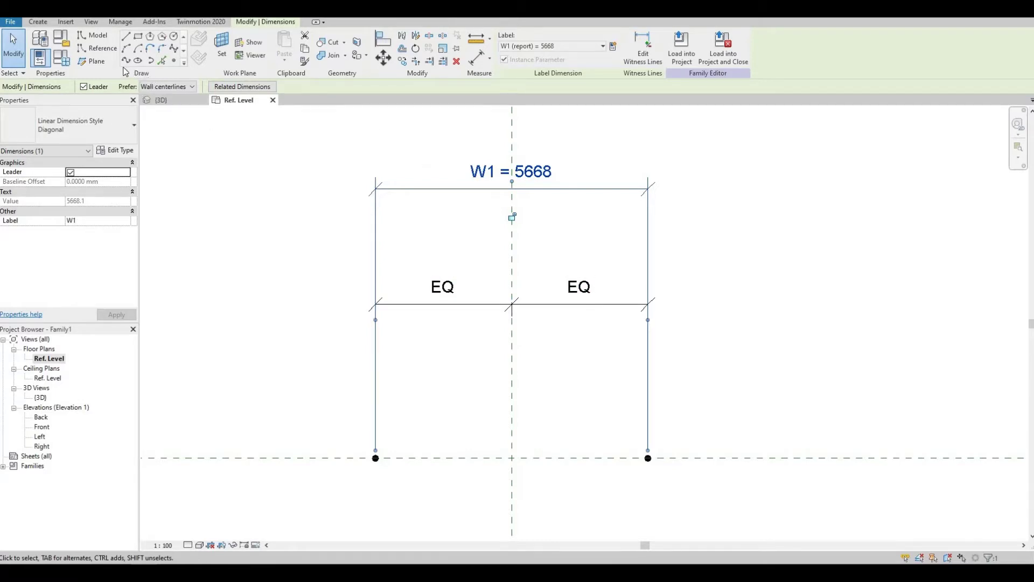
Start a model spline with its work plane set to Level : Ref. Level
{"action": "left_click", "coordinate": [173, 48]}
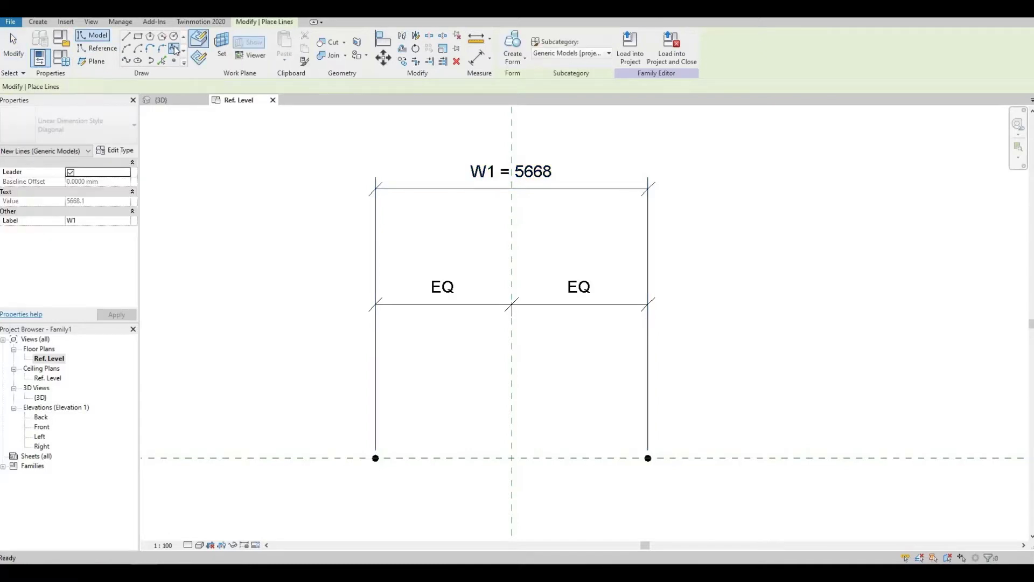
{"action": "left_click", "coordinate": [221, 53]}
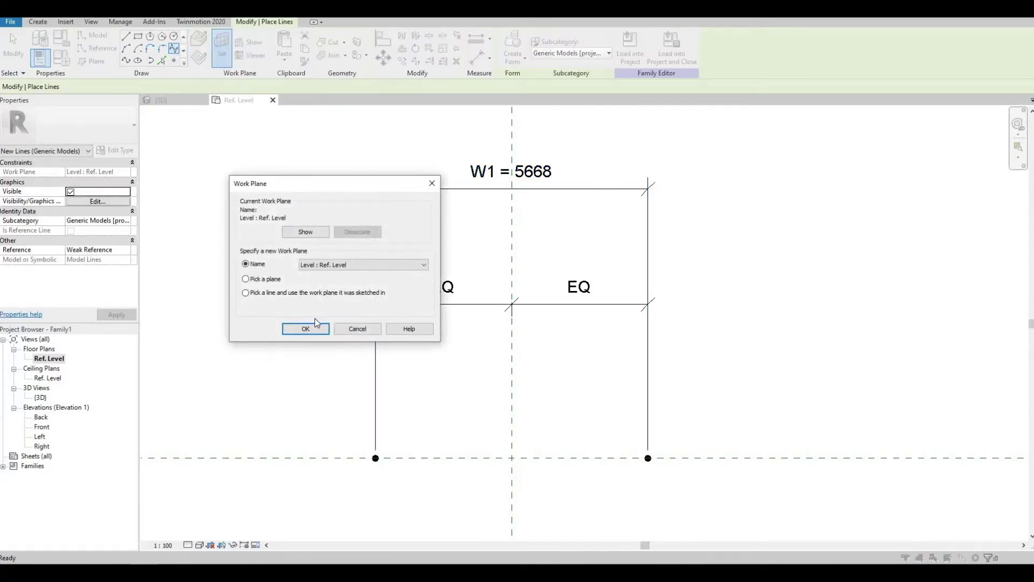
{"action": "left_click", "coordinate": [308, 328]}
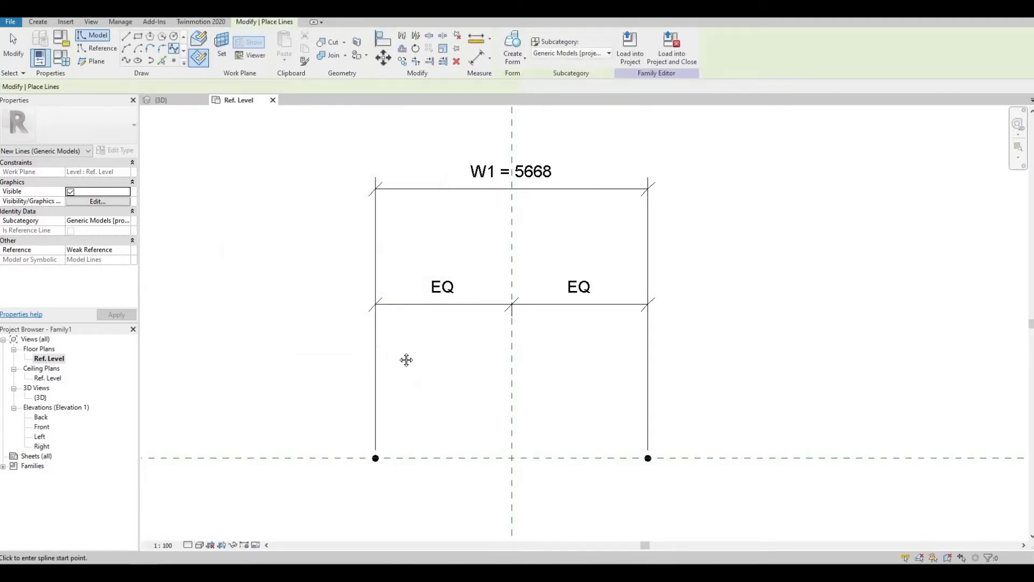
Draw a wavy open spline with alternating high and low control points, from beside the left reference point to beside the right one, above the horizontal reference plane
{"action": "scroll", "coordinate": [359, 402], "scroll_direction": "up", "scroll_amount": 4}
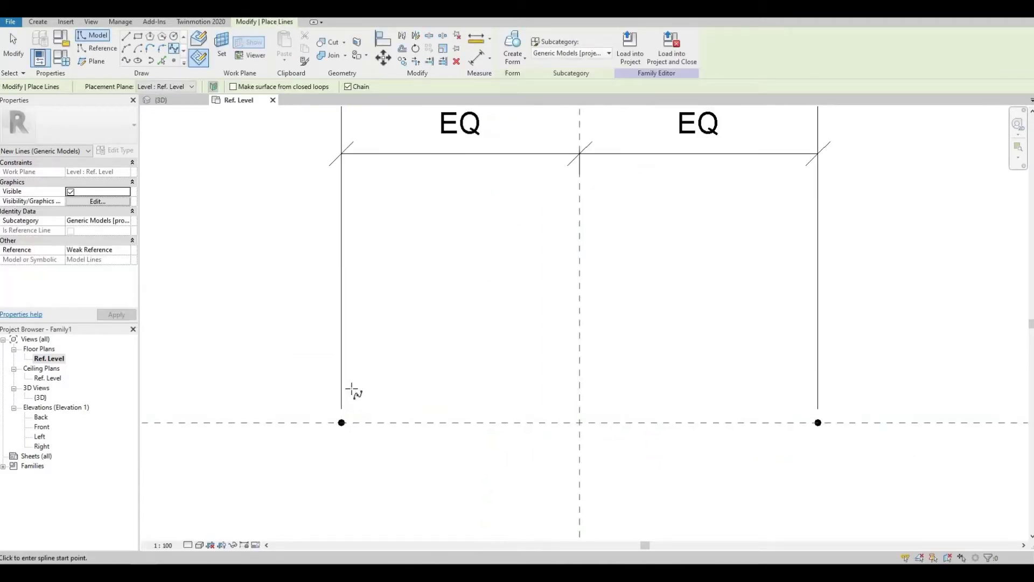
{"action": "left_click", "coordinate": [369, 408]}
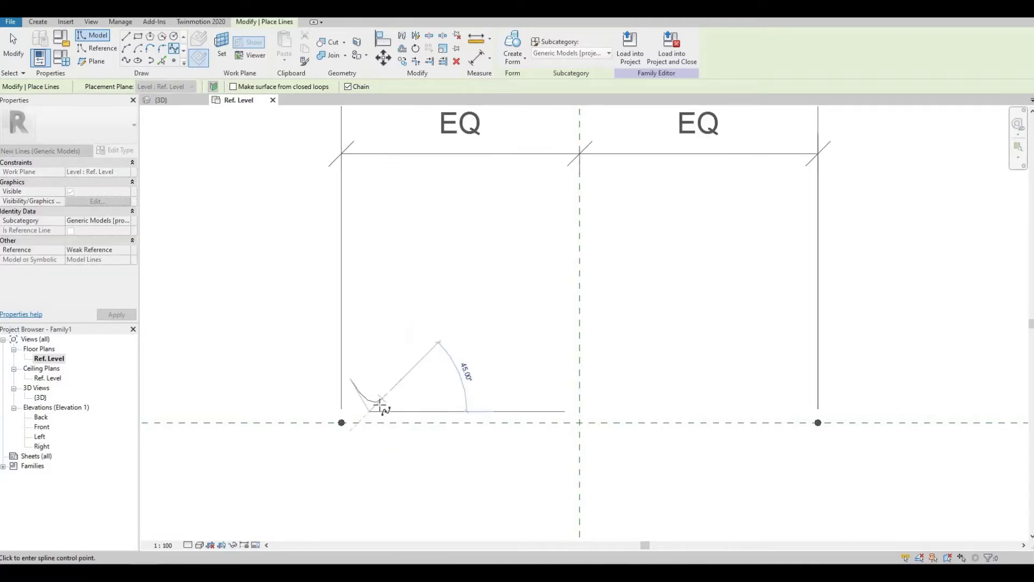
{"action": "left_click", "coordinate": [396, 378]}
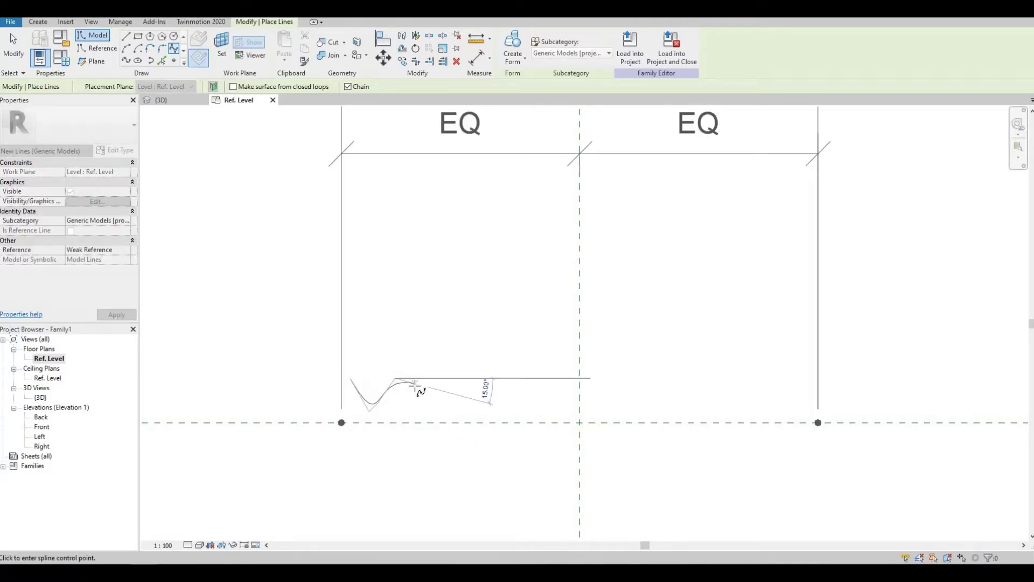
{"action": "left_click", "coordinate": [415, 383]}
{"action": "left_click", "coordinate": [416, 402]}
{"action": "left_click", "coordinate": [436, 380]}
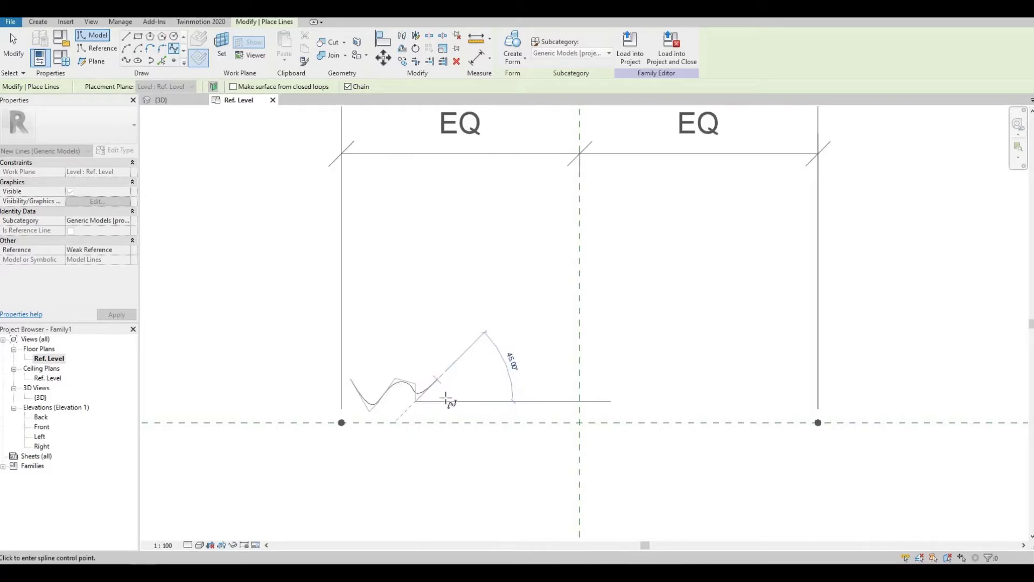
{"action": "left_click", "coordinate": [451, 405]}
{"action": "left_click", "coordinate": [481, 377]}
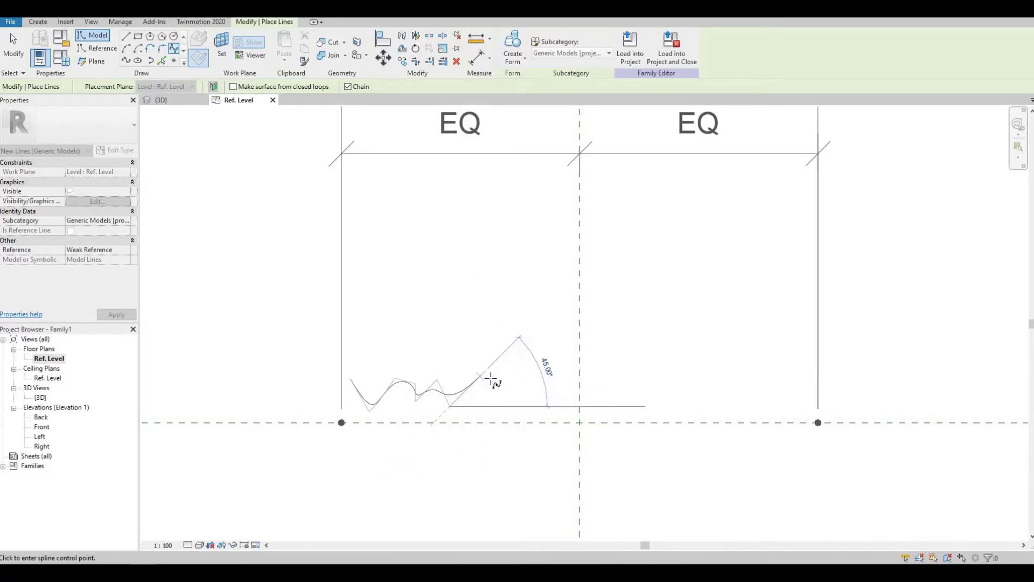
{"action": "left_click", "coordinate": [480, 396]}
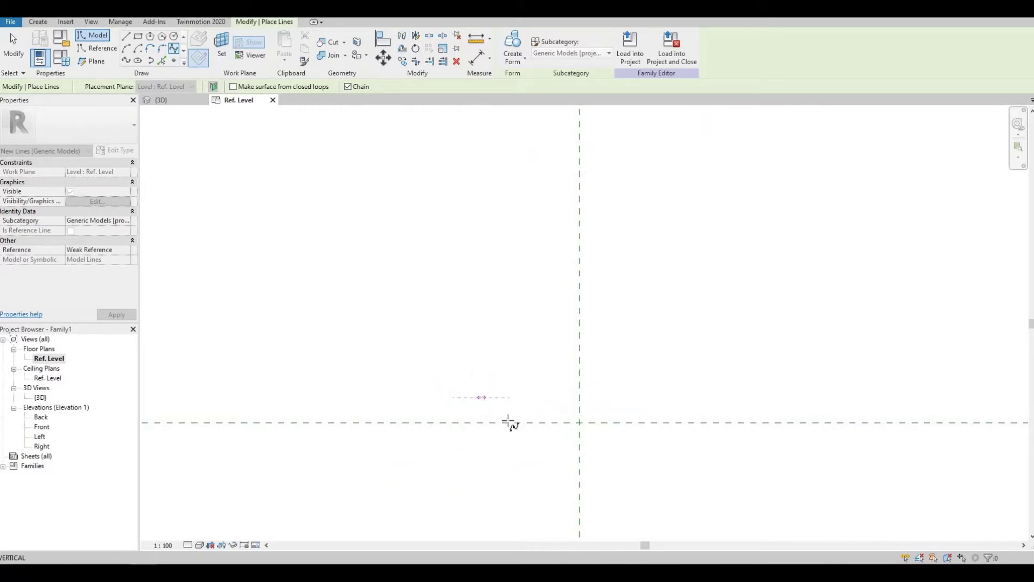
{"action": "left_click", "coordinate": [518, 408]}
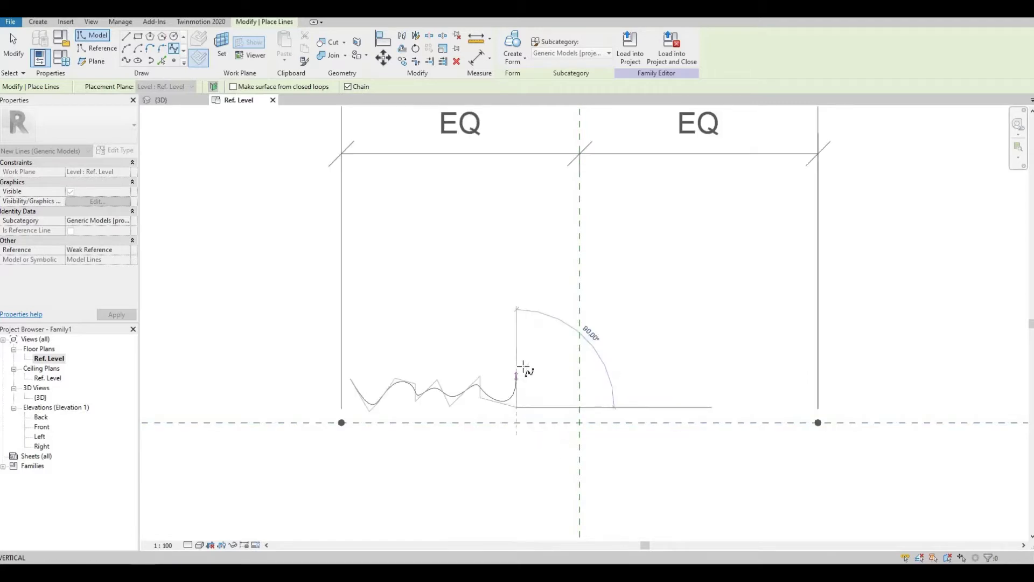
{"action": "left_click", "coordinate": [523, 366]}
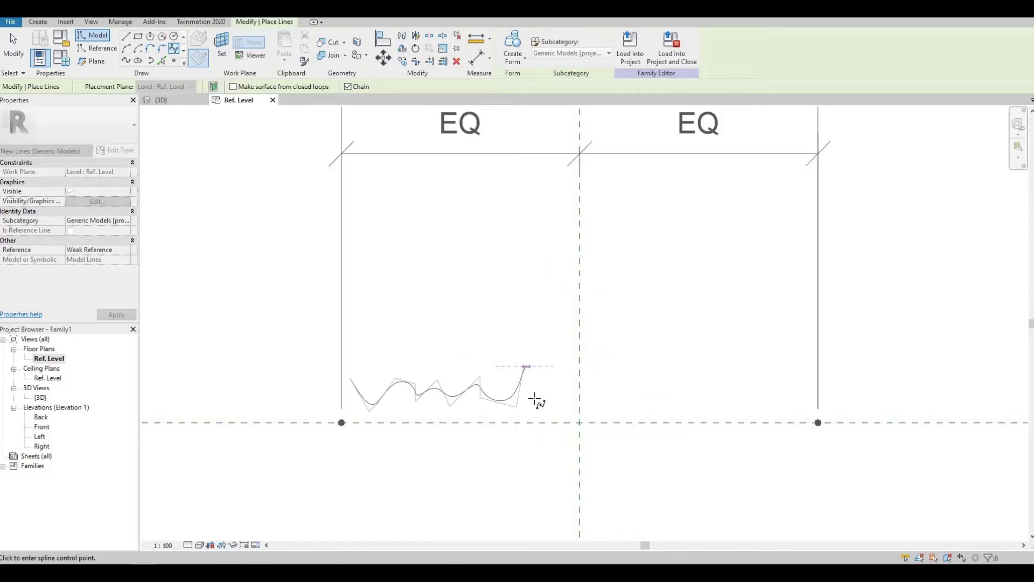
{"action": "left_click", "coordinate": [558, 360]}
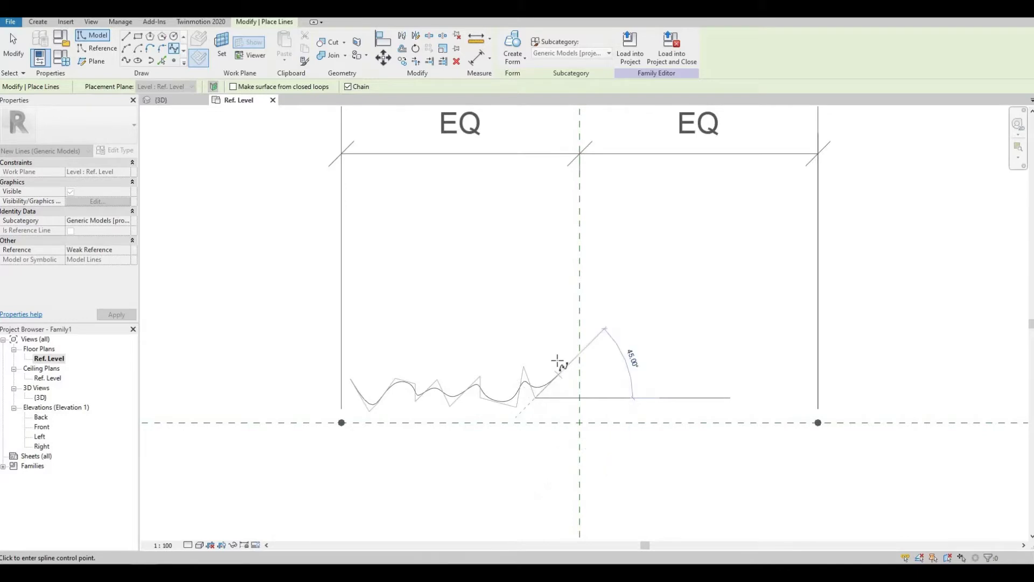
{"action": "left_click", "coordinate": [564, 406]}
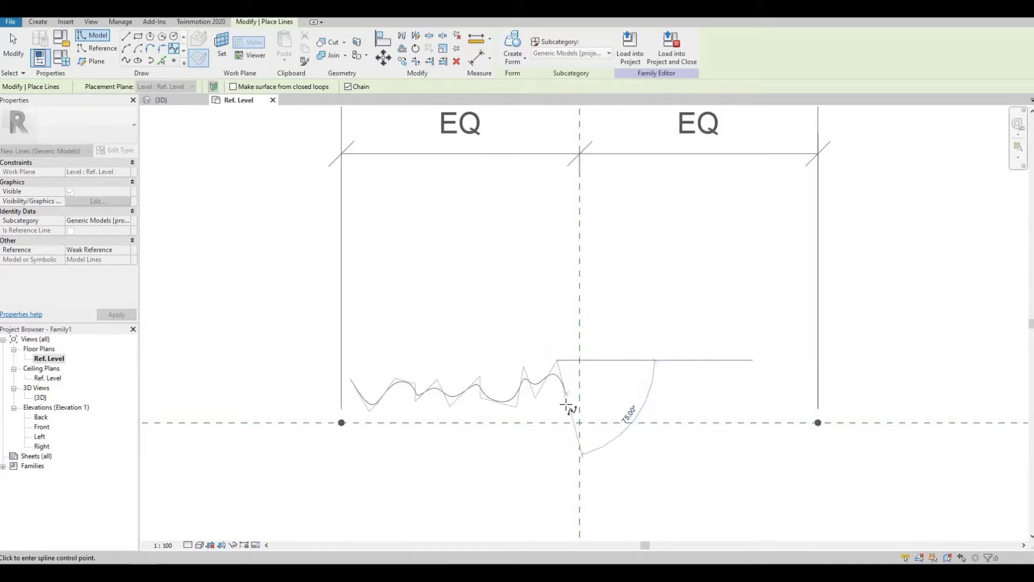
{"action": "left_click", "coordinate": [568, 423]}
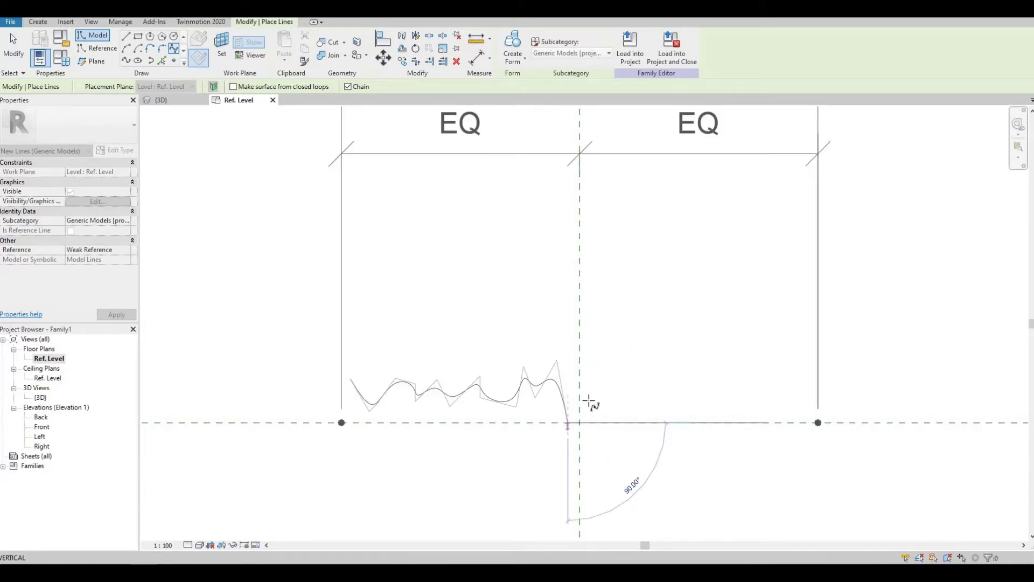
{"action": "left_click", "coordinate": [590, 362]}
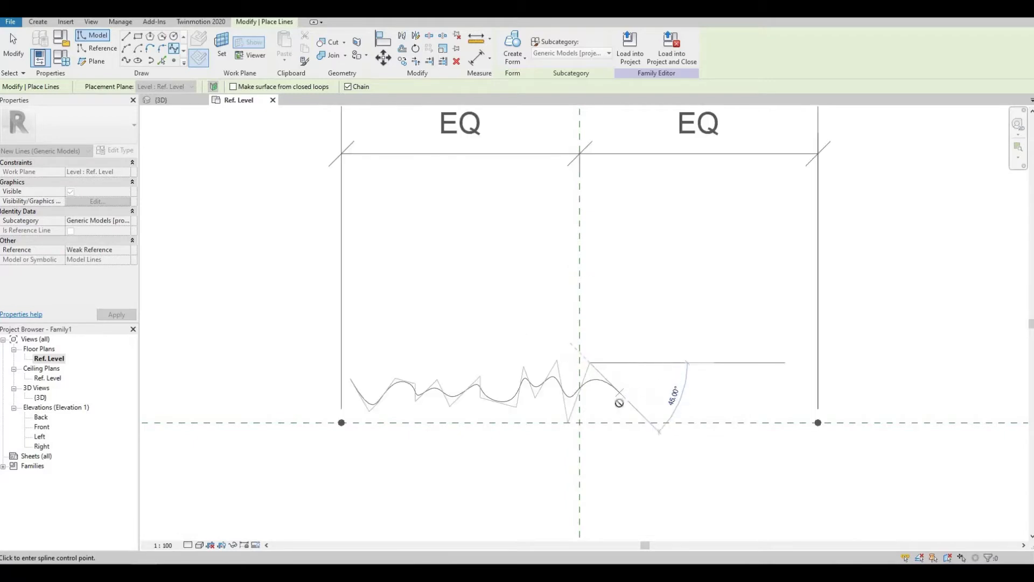
{"action": "left_click", "coordinate": [619, 404]}
{"action": "left_click", "coordinate": [642, 353]}
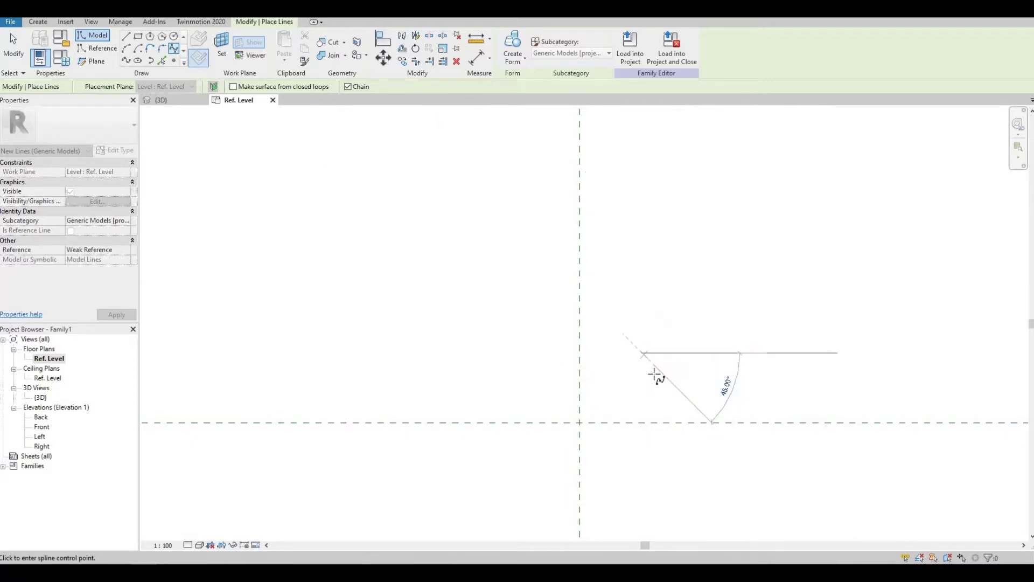
{"action": "left_click", "coordinate": [663, 408]}
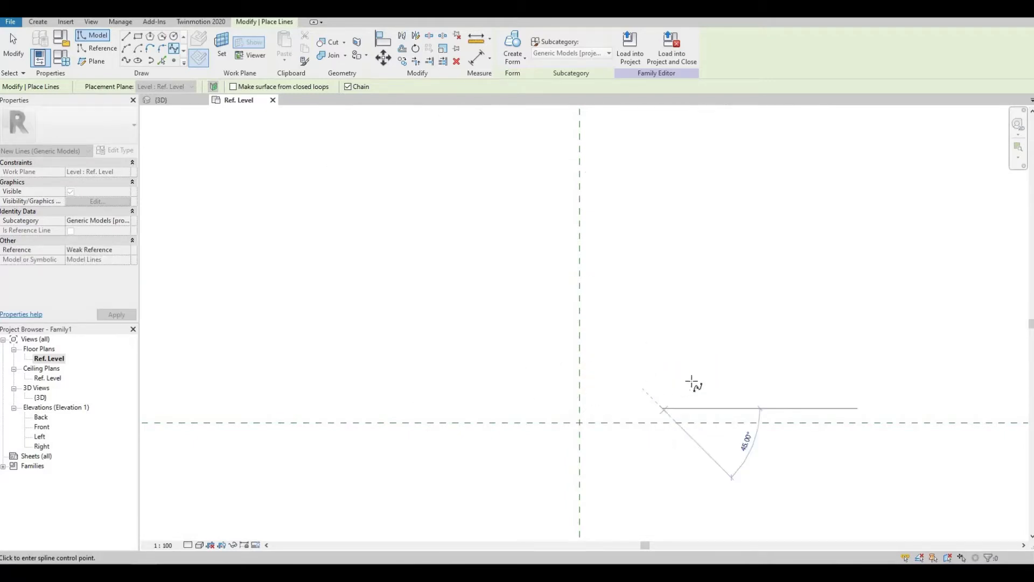
{"action": "left_click", "coordinate": [691, 359]}
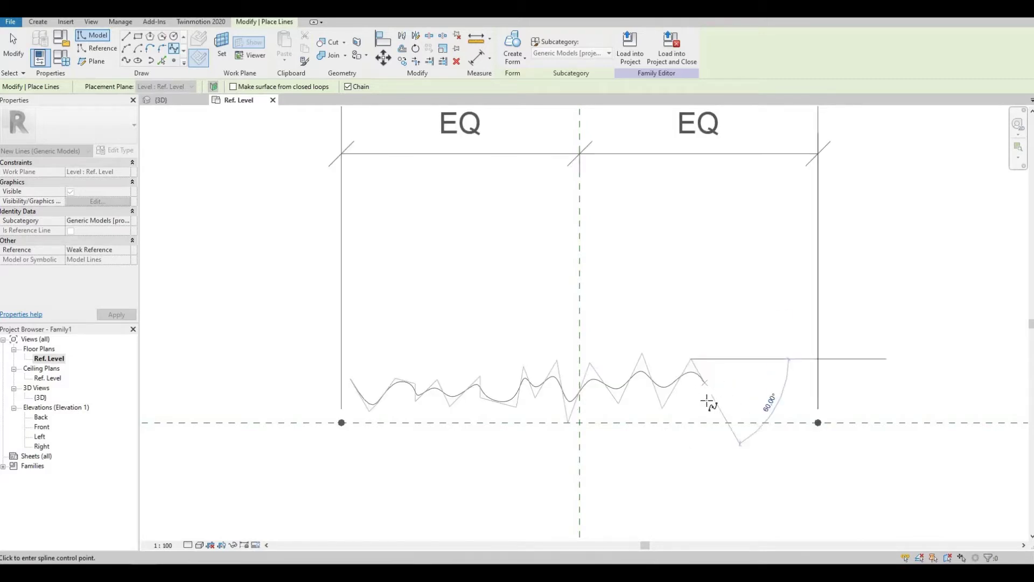
{"action": "left_click", "coordinate": [708, 400]}
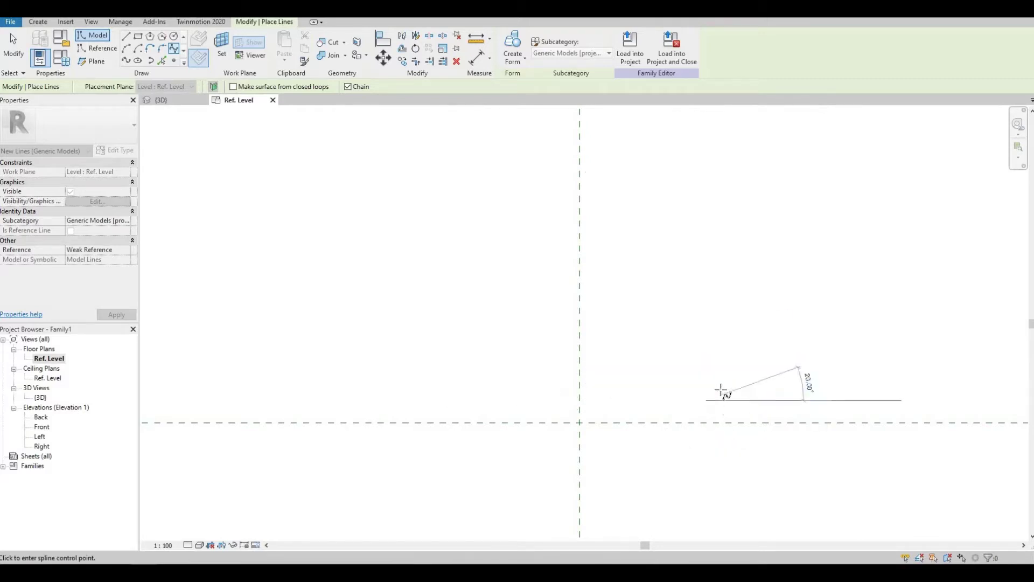
{"action": "left_click", "coordinate": [739, 355]}
{"action": "left_click", "coordinate": [743, 405]}
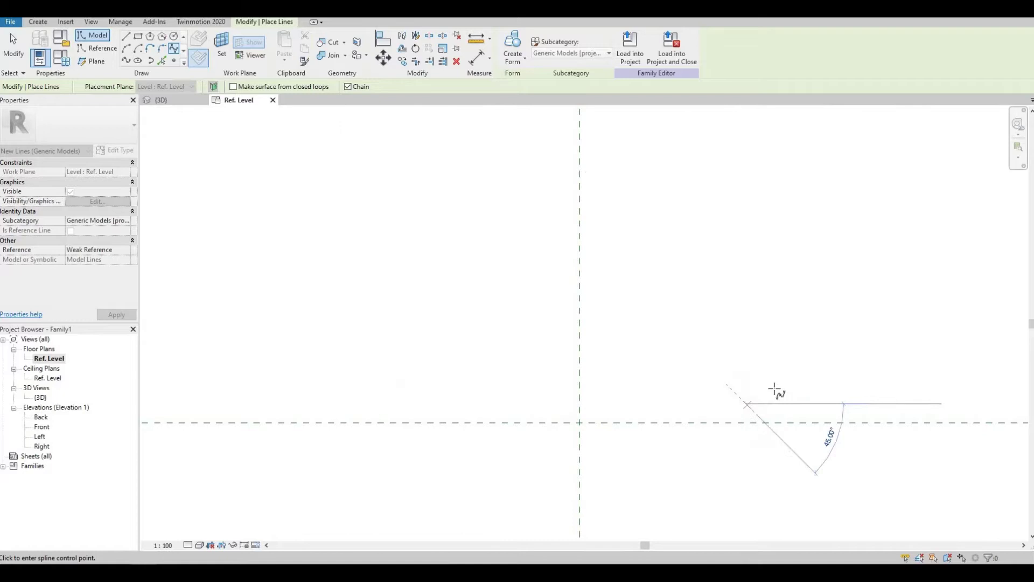
{"action": "left_click", "coordinate": [782, 358]}
{"action": "left_click", "coordinate": [790, 398]}
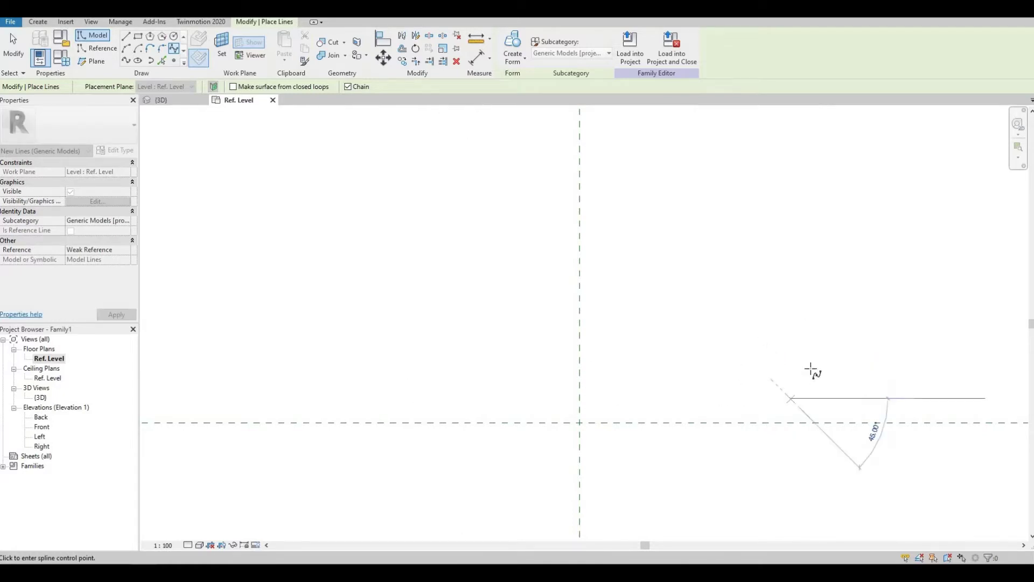
{"action": "left_click", "coordinate": [810, 364]}
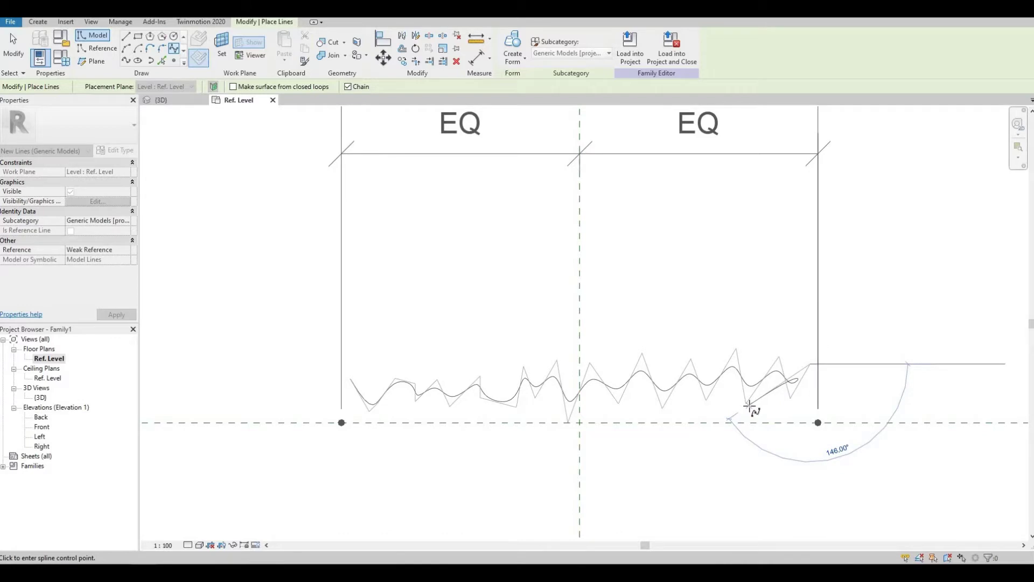
{"action": "key", "text": "Escape"}
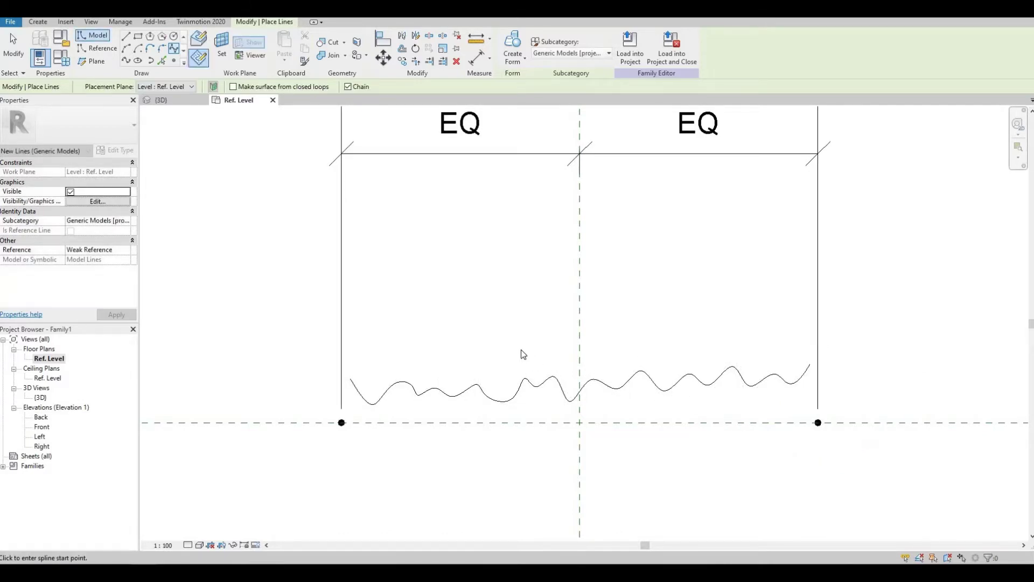
{"action": "key", "text": "Escape"}
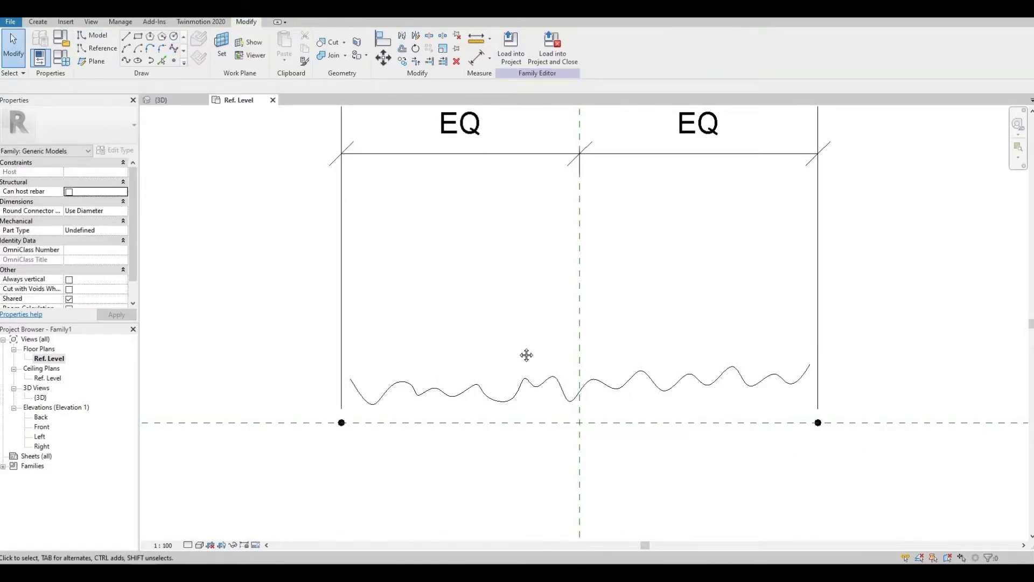
Reshape the spline left of the vertical reference plane: lower one trough control point to the horizontal reference plane and shift the adjacent peak point slightly left
{"action": "middle_click_drag", "start_coordinate": [526, 355], "coordinate": [527, 352]}
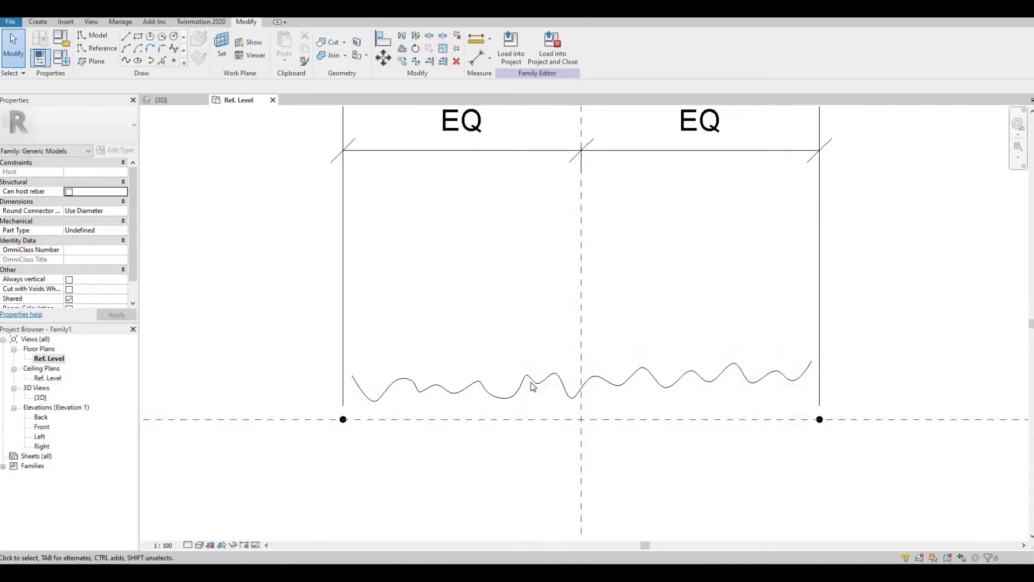
{"action": "left_click", "coordinate": [533, 388]}
{"action": "left_click_drag", "start_coordinate": [537, 395], "coordinate": [535, 418]}
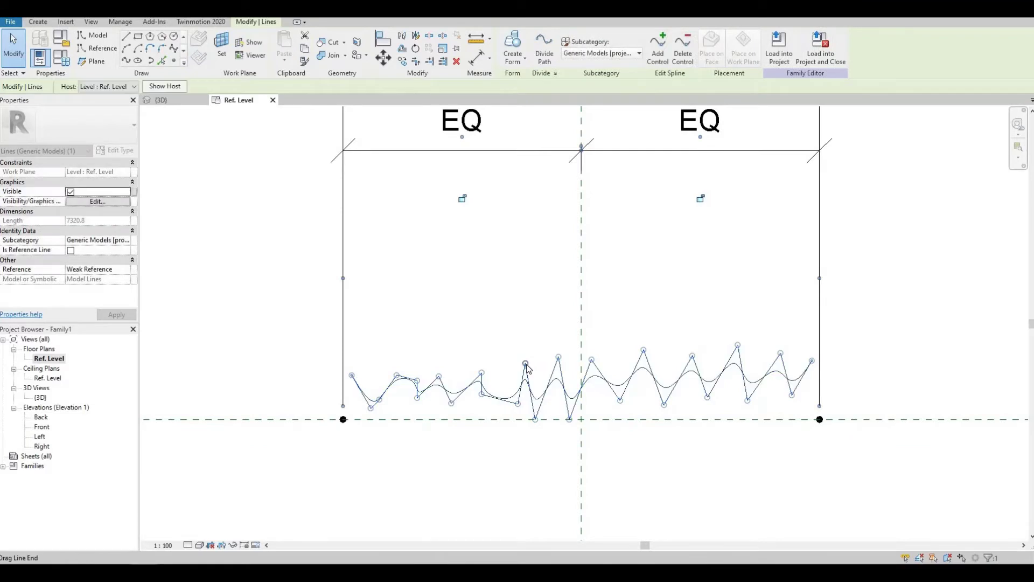
{"action": "left_click_drag", "start_coordinate": [521, 365], "coordinate": [518, 364]}
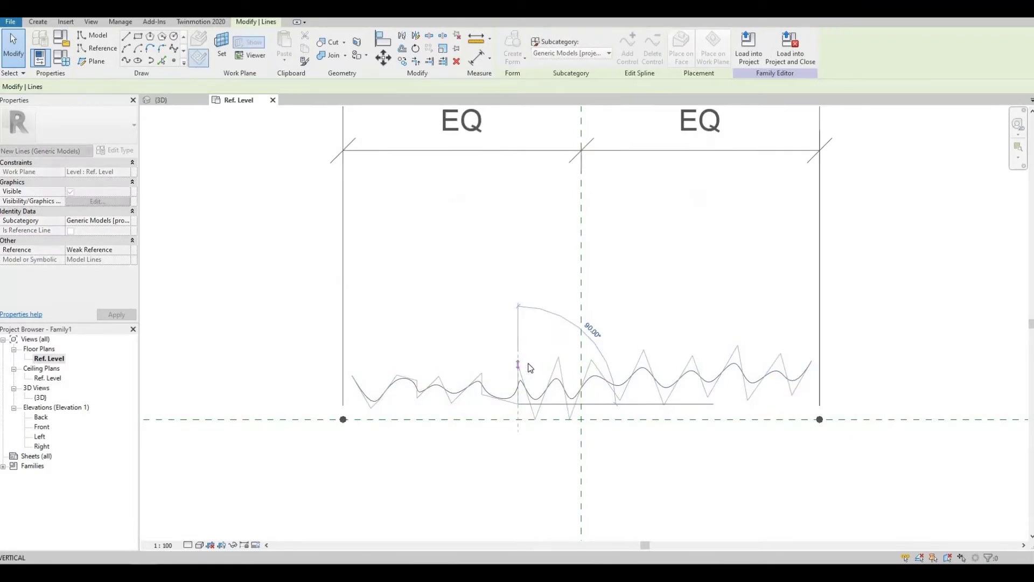
{"action": "left_click", "coordinate": [573, 360]}
{"action": "left_click", "coordinate": [387, 47]}
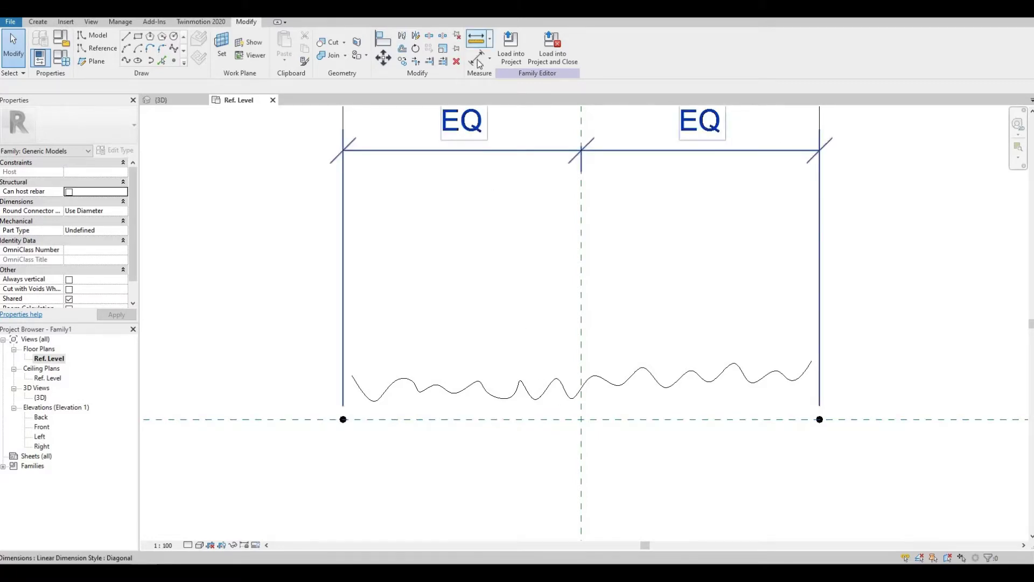
{"action": "left_click", "coordinate": [476, 38]}
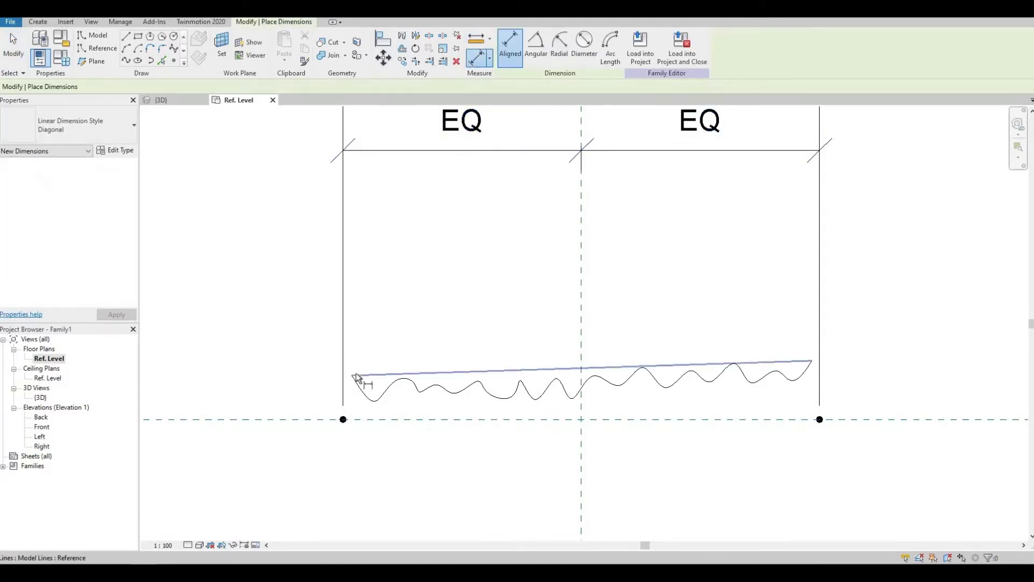
{"action": "left_click", "coordinate": [421, 371]}
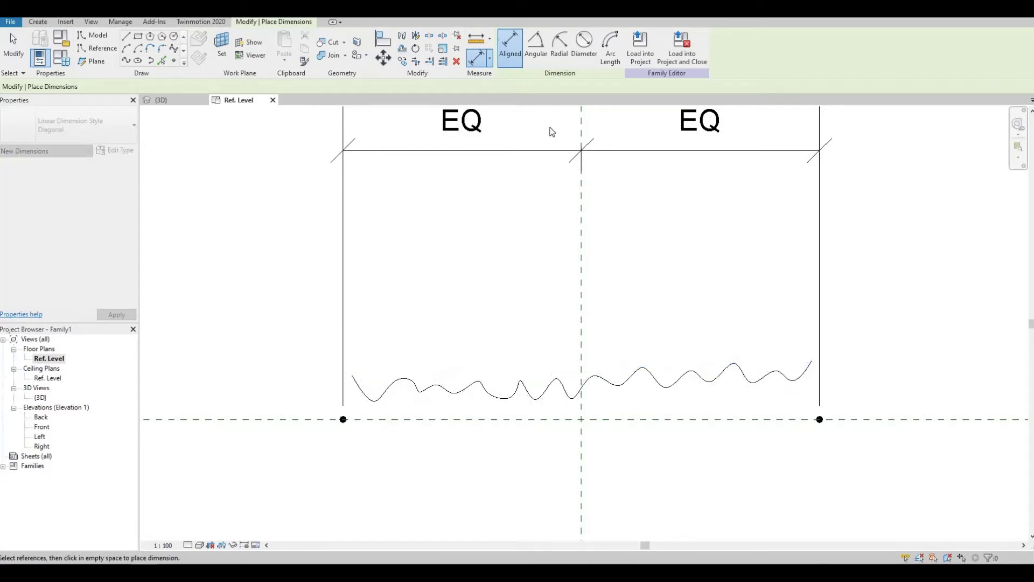
{"action": "key", "text": "Escape"}
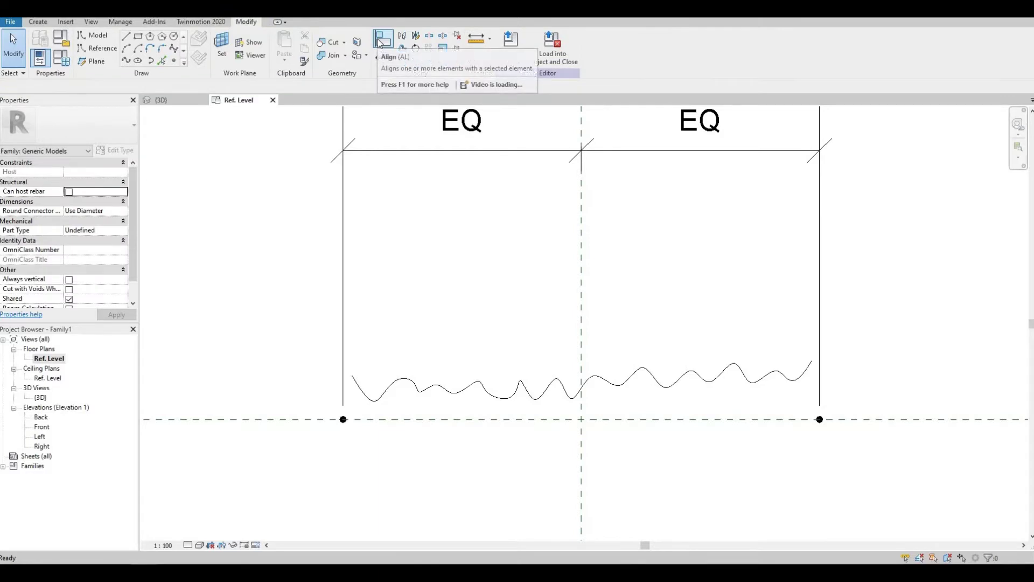
Align the straight end-to-end reference of the wavy spline to the horizontal reference plane
{"action": "left_click", "coordinate": [381, 42]}
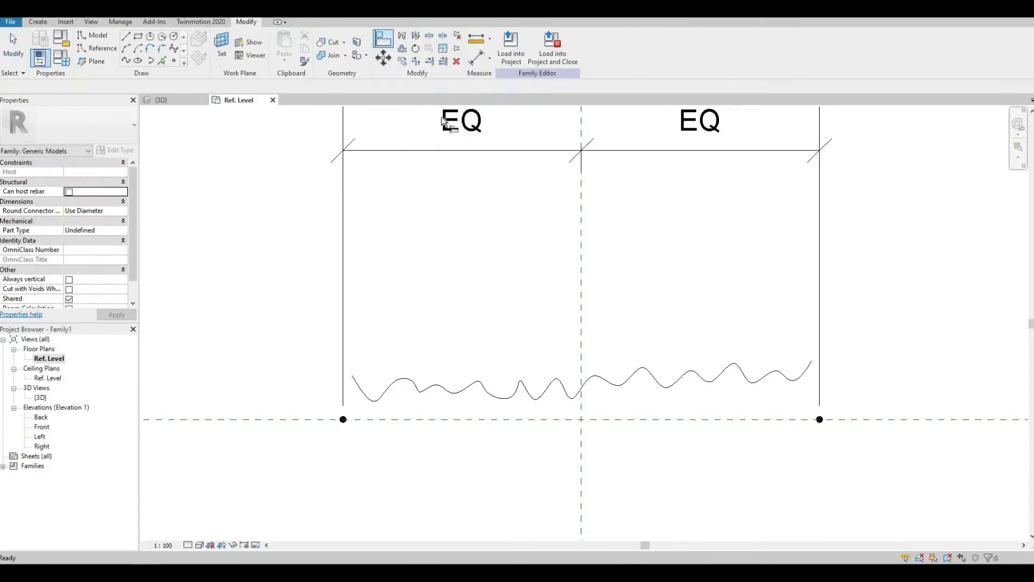
{"action": "left_click", "coordinate": [529, 418]}
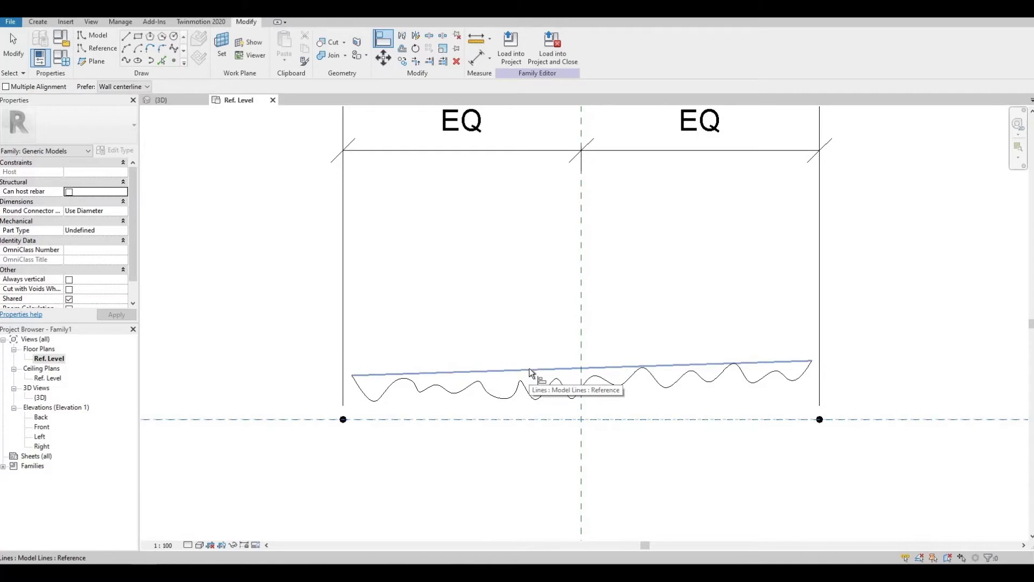
{"action": "left_click", "coordinate": [529, 369]}
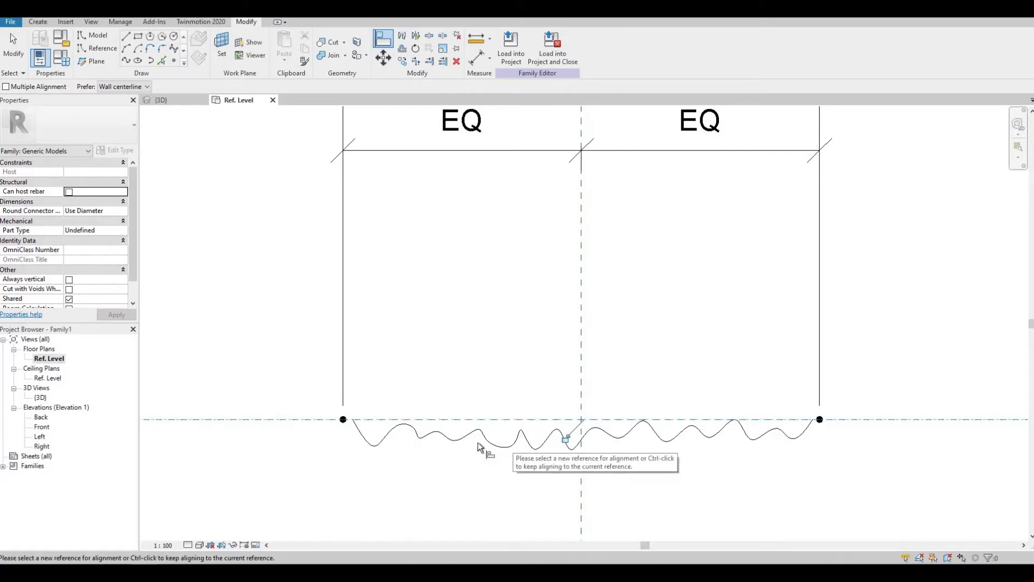
{"action": "left_click", "coordinate": [419, 438]}
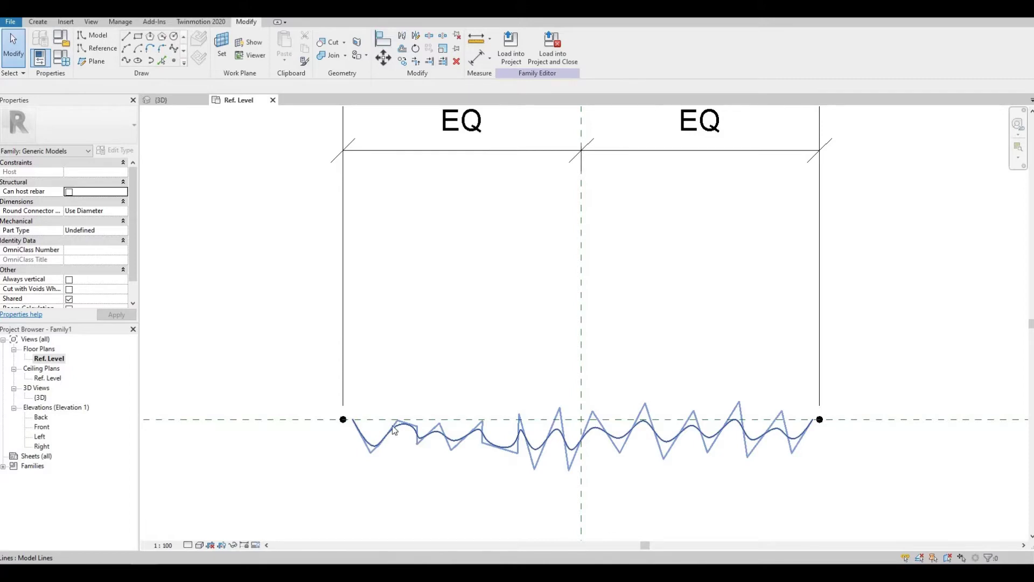
Reshape the wavy spline: raise the low peak control points left of the vertical reference plane, and slightly shift one peak on each side of it
{"action": "key", "text": "Escape"}
{"action": "left_click", "coordinate": [384, 440]}
{"action": "left_click_drag", "start_coordinate": [399, 413], "coordinate": [380, 444]}
{"action": "left_click", "coordinate": [448, 437]}
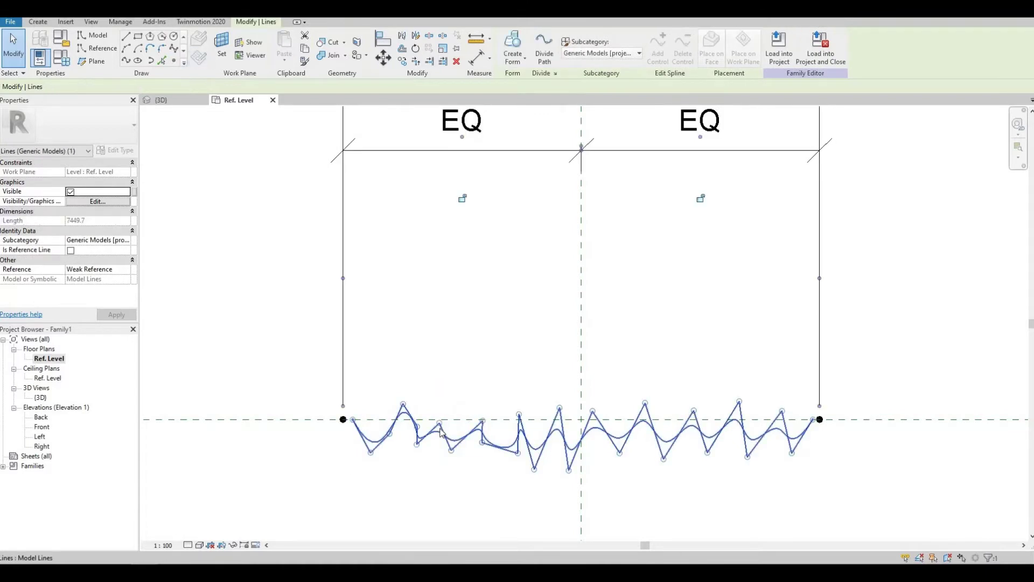
{"action": "left_click_drag", "start_coordinate": [439, 423], "coordinate": [530, 405]}
{"action": "left_click_drag", "start_coordinate": [645, 403], "coordinate": [650, 401]}
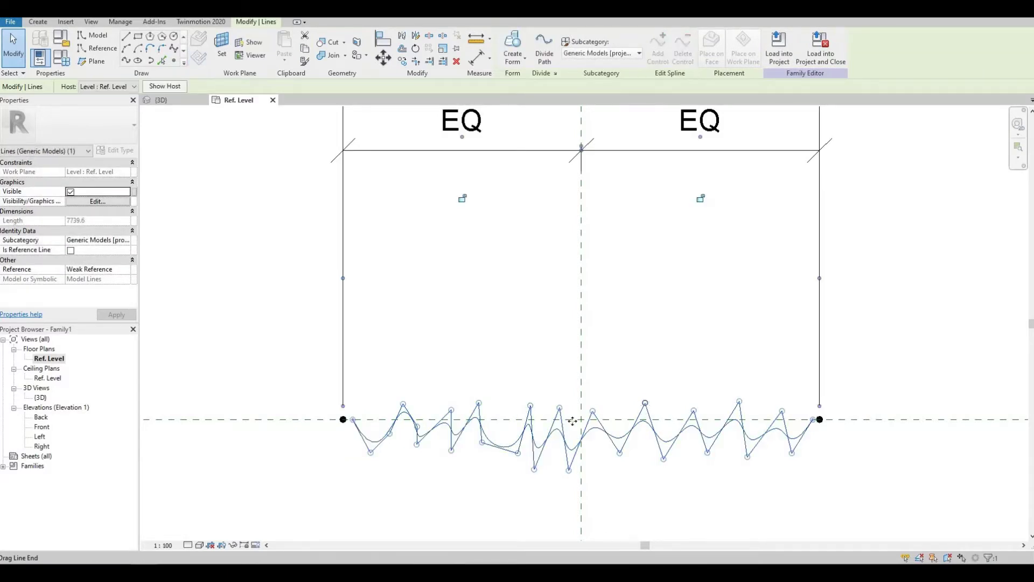
{"action": "left_click_drag", "start_coordinate": [561, 409], "coordinate": [562, 411]}
{"action": "key", "text": "Escape"}
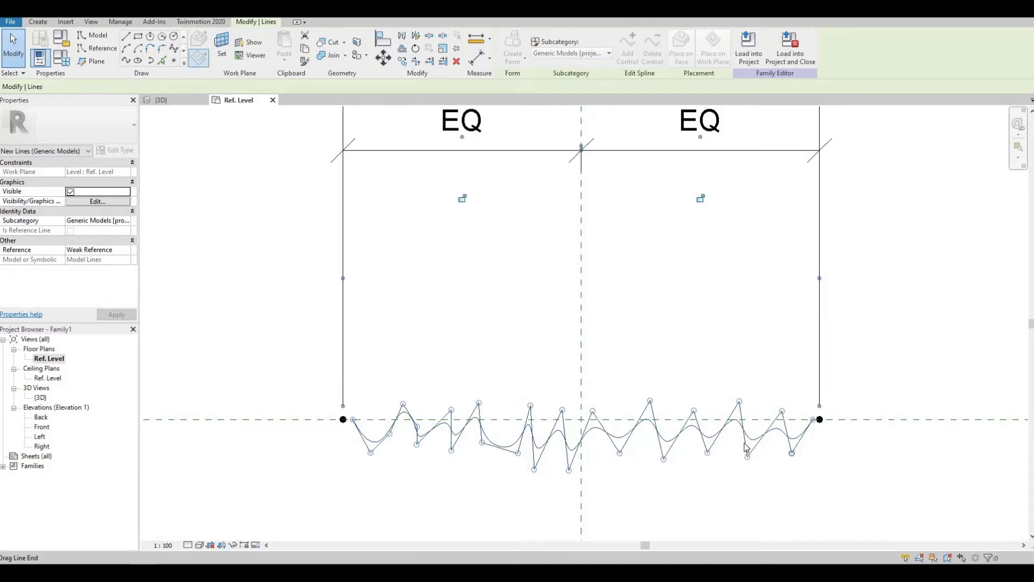
{"action": "left_click_drag", "start_coordinate": [746, 446], "coordinate": [747, 456]}
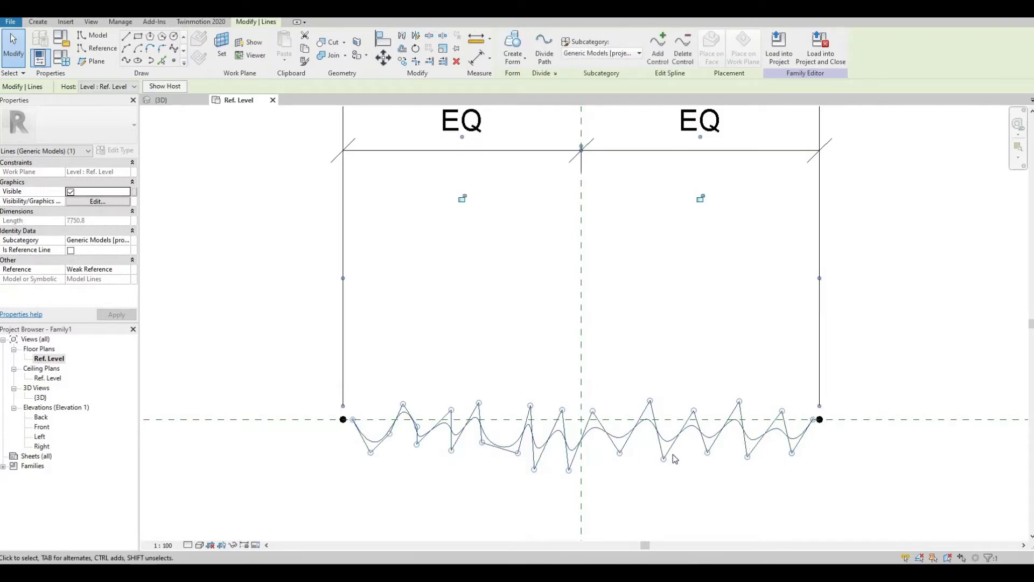
Nudge the whole spline upward in plan to about 680 mm above the horizontal reference plane, then deselect it
{"action": "key", "text": "Up"}
{"action": "key", "text": "Up"}
{"action": "key", "text": "Up"}
{"action": "key", "text": "Up"}
{"action": "key", "text": "Up"}
{"action": "key", "text": "Up"}
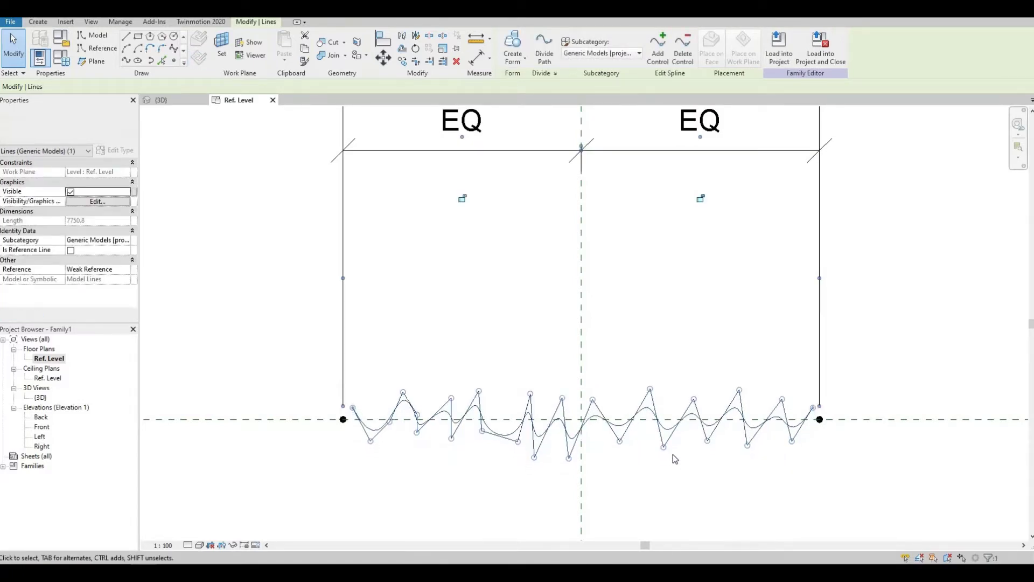
{"action": "key", "text": "Up"}
{"action": "key", "text": "Up"}
{"action": "key", "text": "Up"}
{"action": "key", "text": "Up"}
{"action": "key", "text": "Up"}
{"action": "key", "text": "Up"}
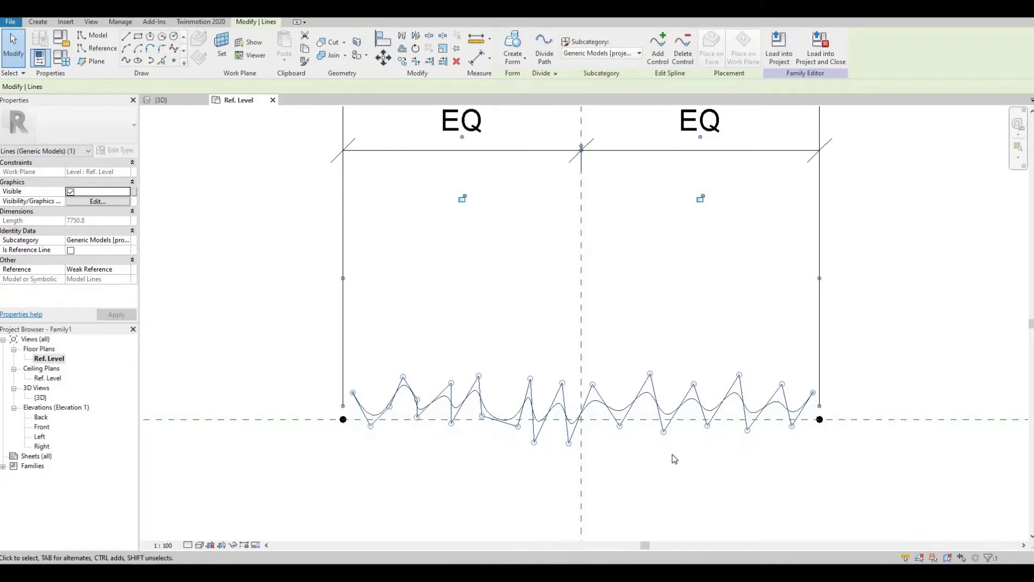
{"action": "key", "text": "Up"}
{"action": "key", "text": "Up"}
{"action": "key", "text": "Up"}
{"action": "key", "text": "Up"}
{"action": "key", "text": "Up"}
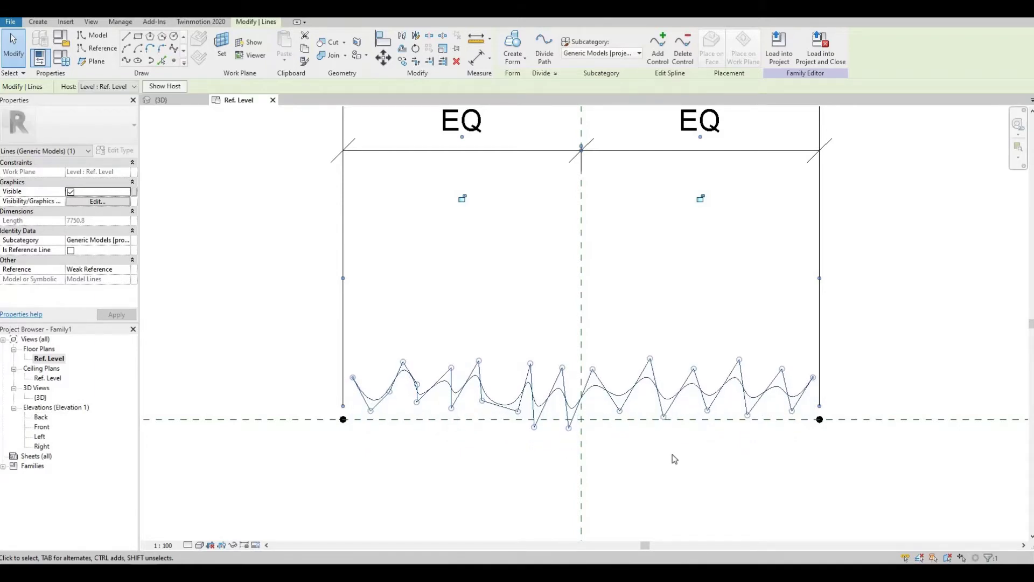
{"action": "key", "text": "Up"}
{"action": "key", "text": "Up"}
{"action": "key", "text": "Up"}
{"action": "key", "text": "Up"}
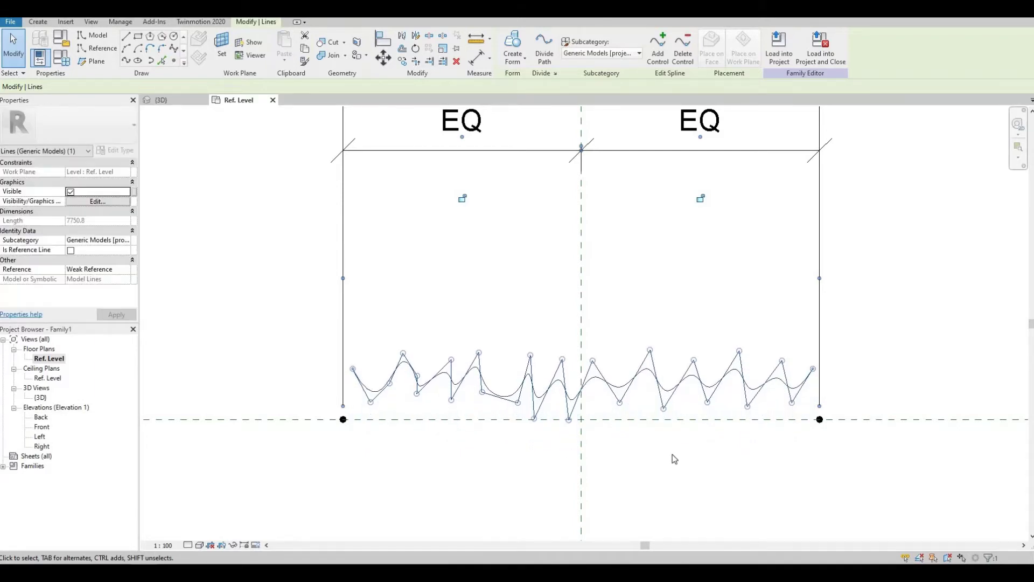
{"action": "key", "text": "Up"}
{"action": "key", "text": "Up"}
{"action": "key", "text": "Up"}
{"action": "key", "text": "Up"}
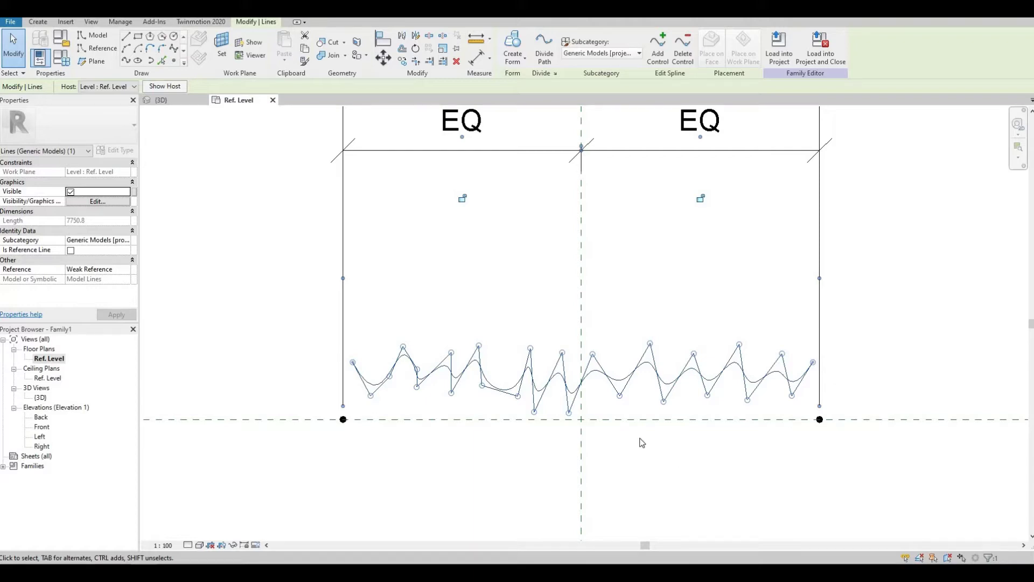
{"action": "left_click", "coordinate": [361, 431]}
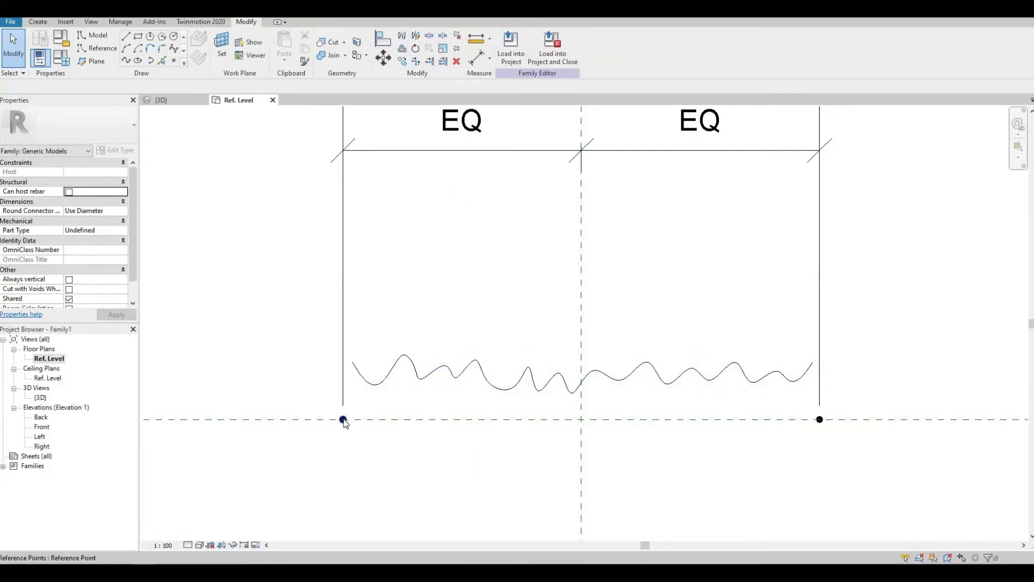
Make both reference points on the horizontal reference plane adaptive
{"action": "left_click", "coordinate": [343, 420]}
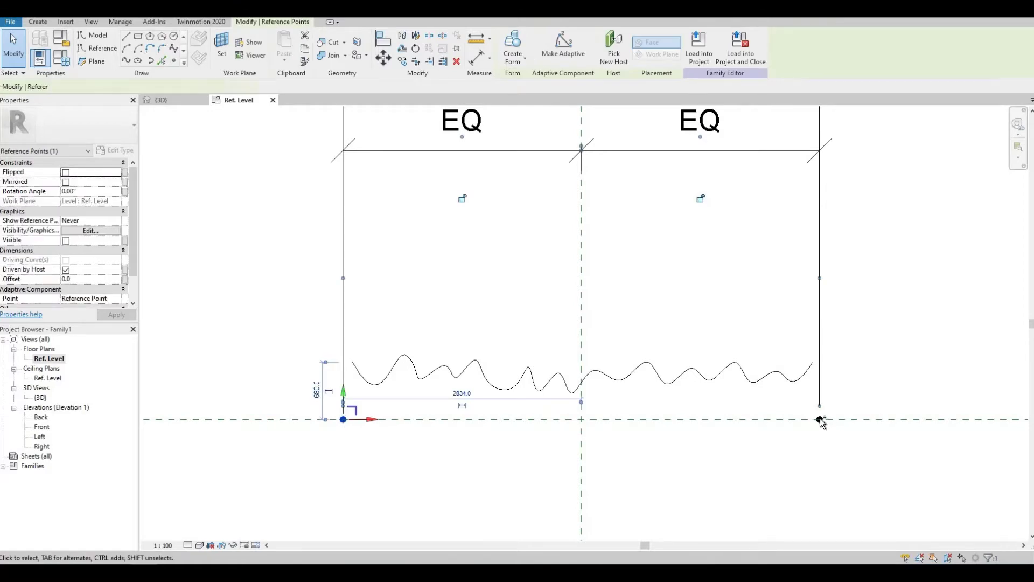
{"action": "left_click", "coordinate": [820, 420], "text": "ctrl"}
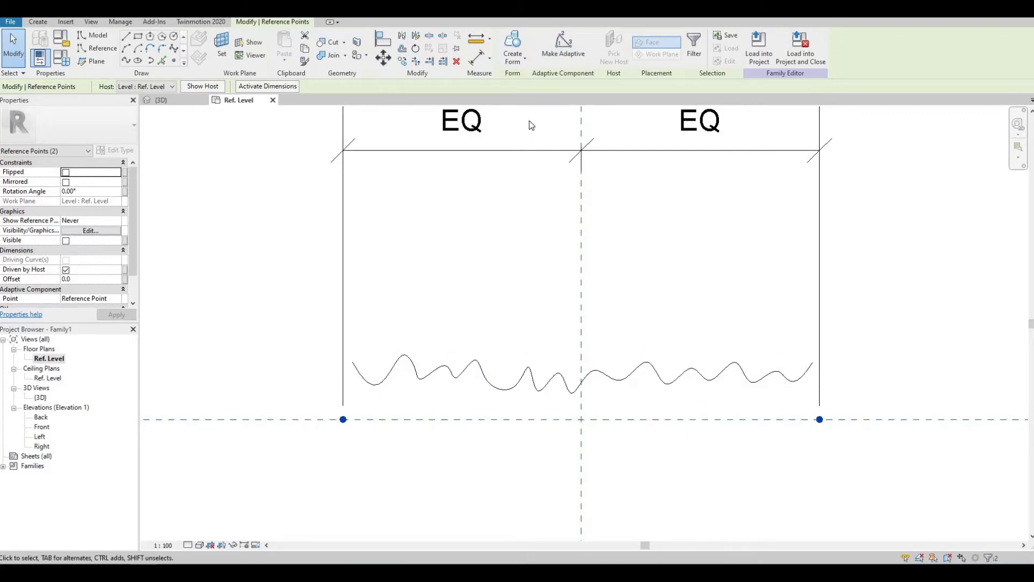
{"action": "left_click", "coordinate": [563, 43]}
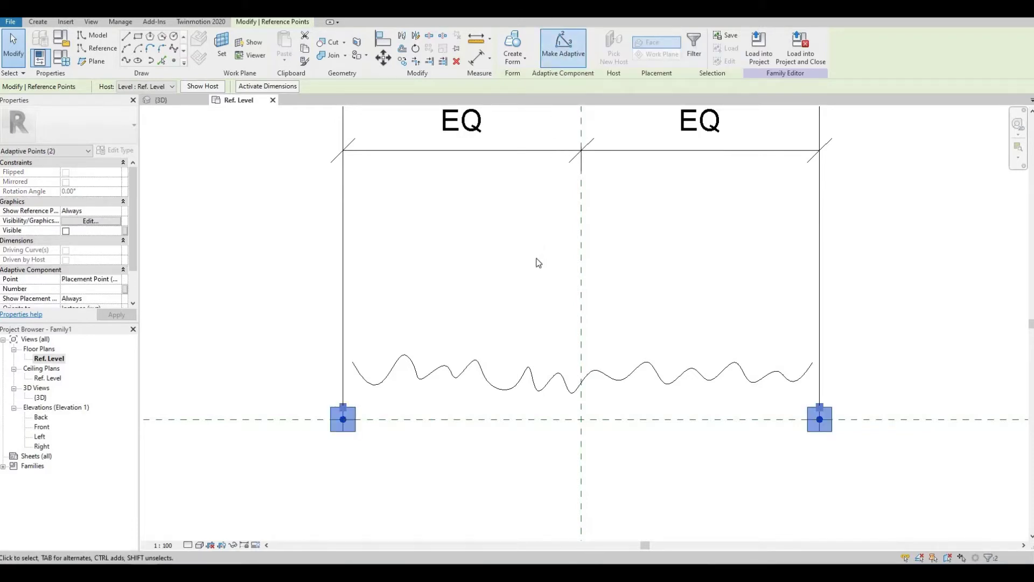
{"action": "key", "text": "Escape"}
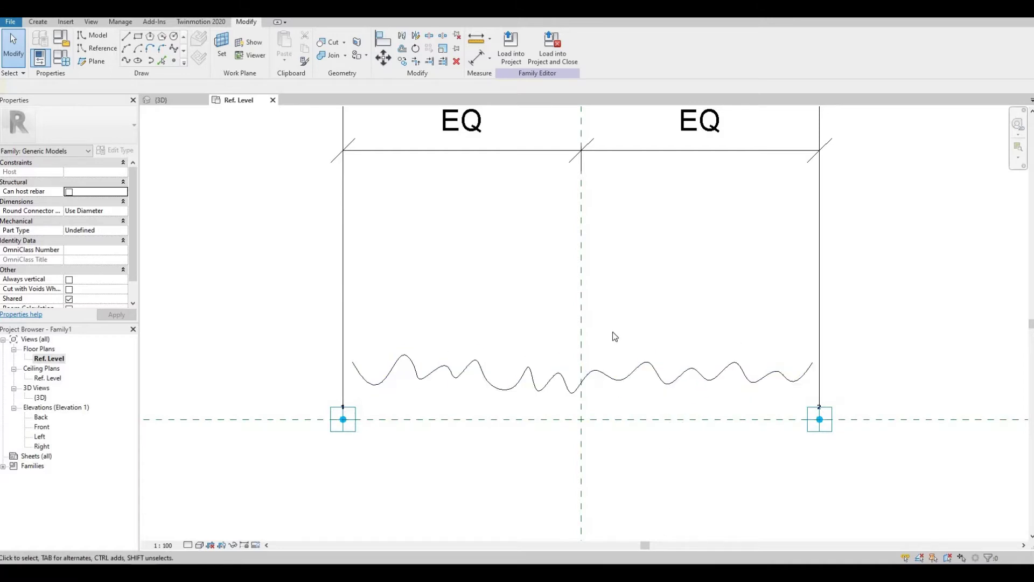
Add an aligned dimension between the spline's straight end-to-end reference and the horizontal reference plane, placed beside adaptive point 2
{"action": "left_click", "coordinate": [474, 114]}
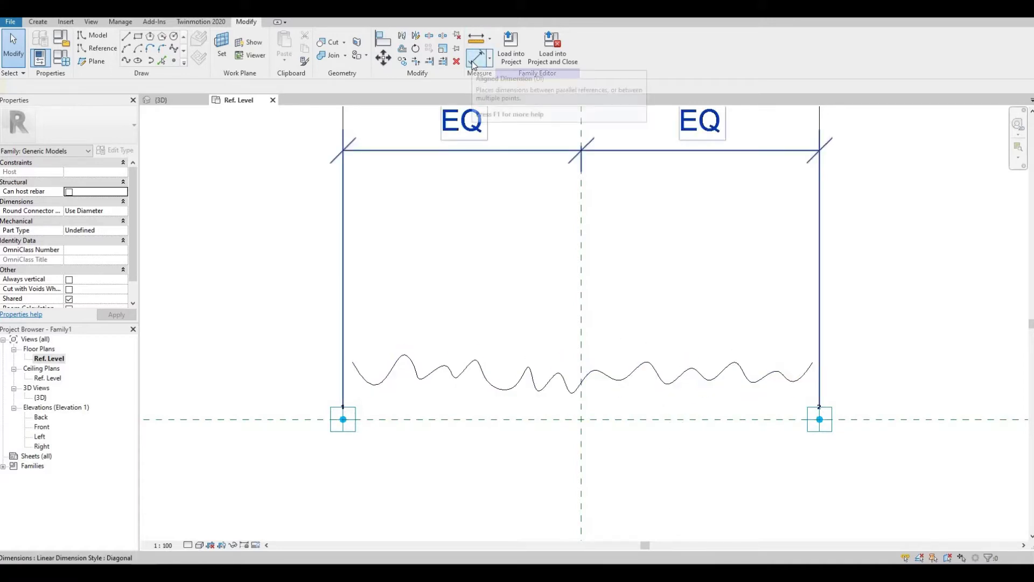
{"action": "left_click", "coordinate": [474, 58]}
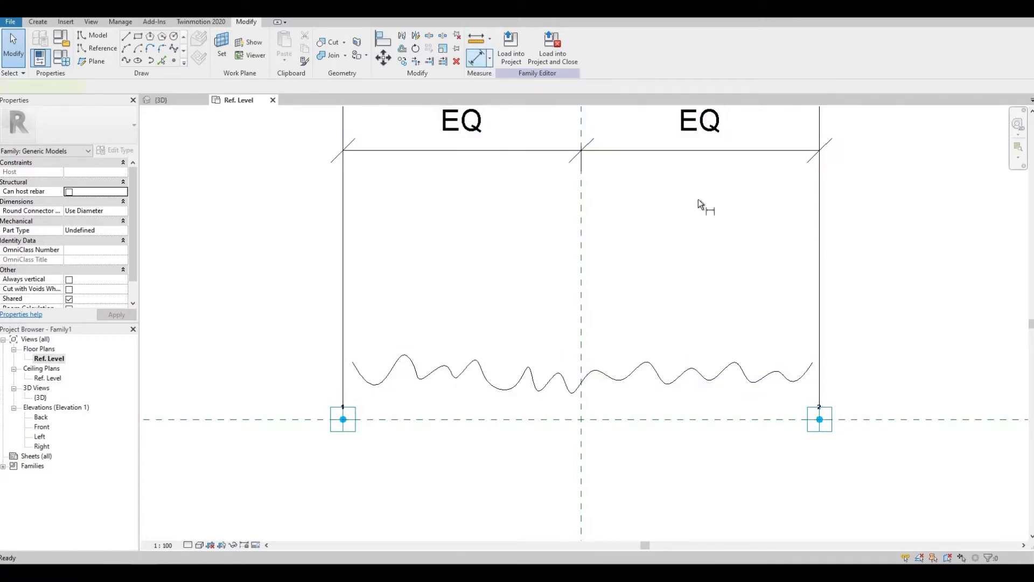
{"action": "left_click", "coordinate": [810, 367]}
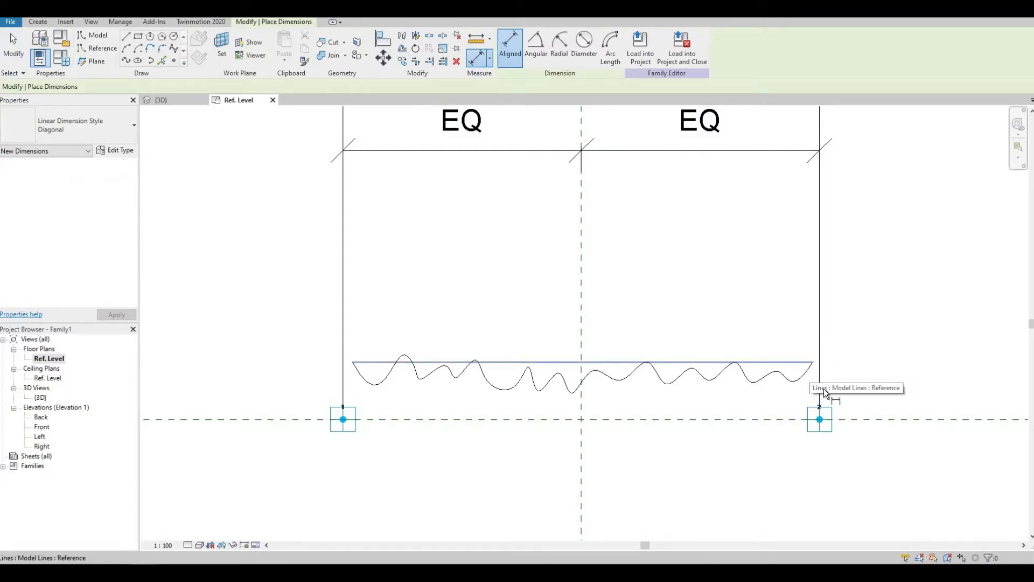
{"action": "left_click", "coordinate": [849, 420]}
{"action": "left_click", "coordinate": [850, 385]}
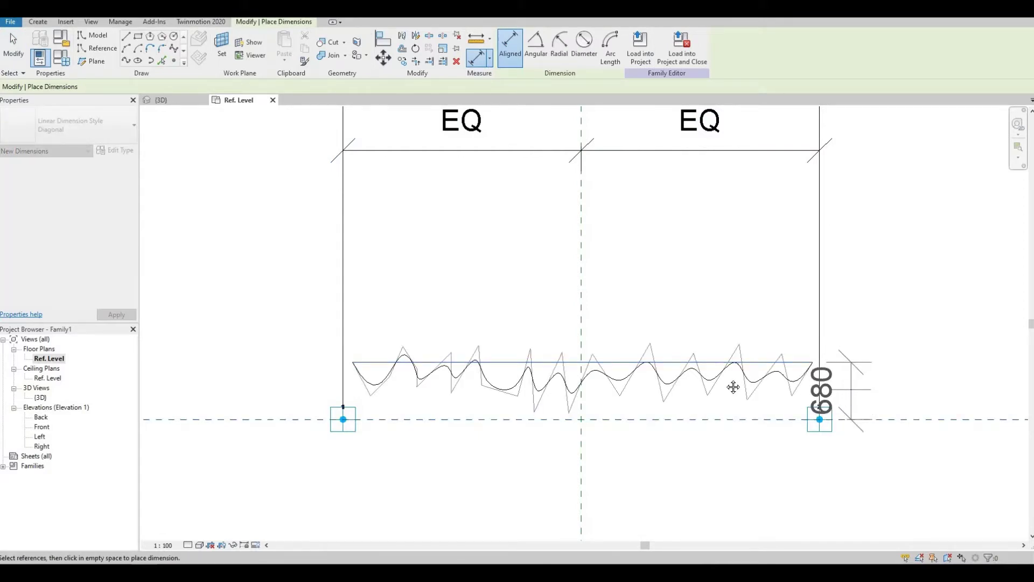
{"action": "middle_click_drag", "start_coordinate": [733, 386], "coordinate": [607, 381]}
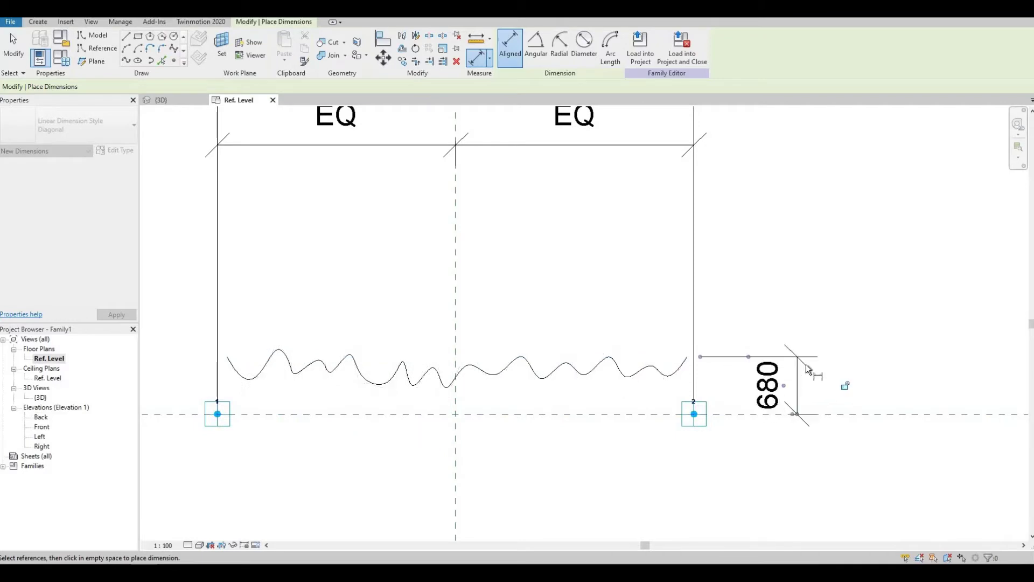
{"action": "key", "text": "Escape"}
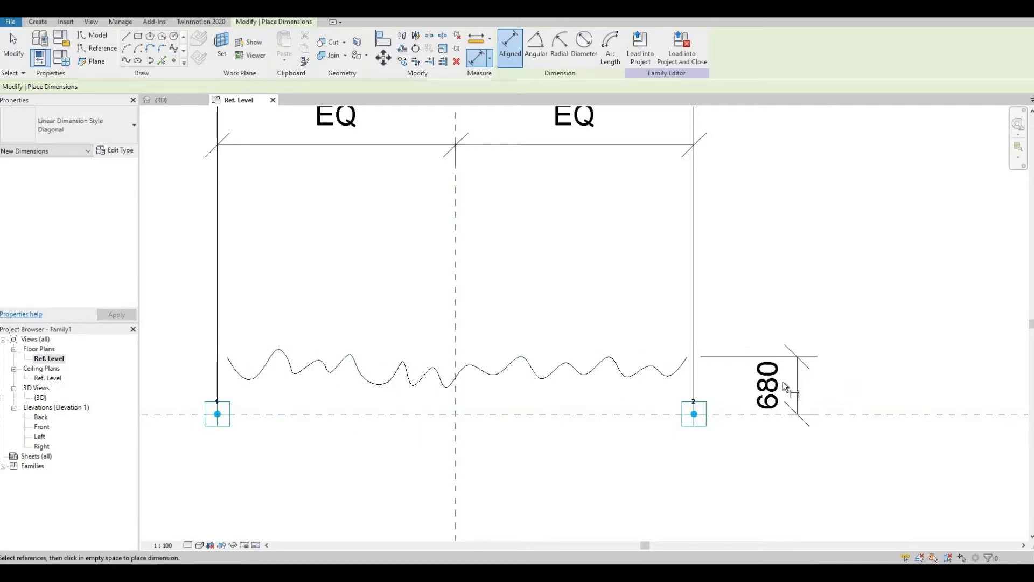
{"action": "key", "text": "Escape"}
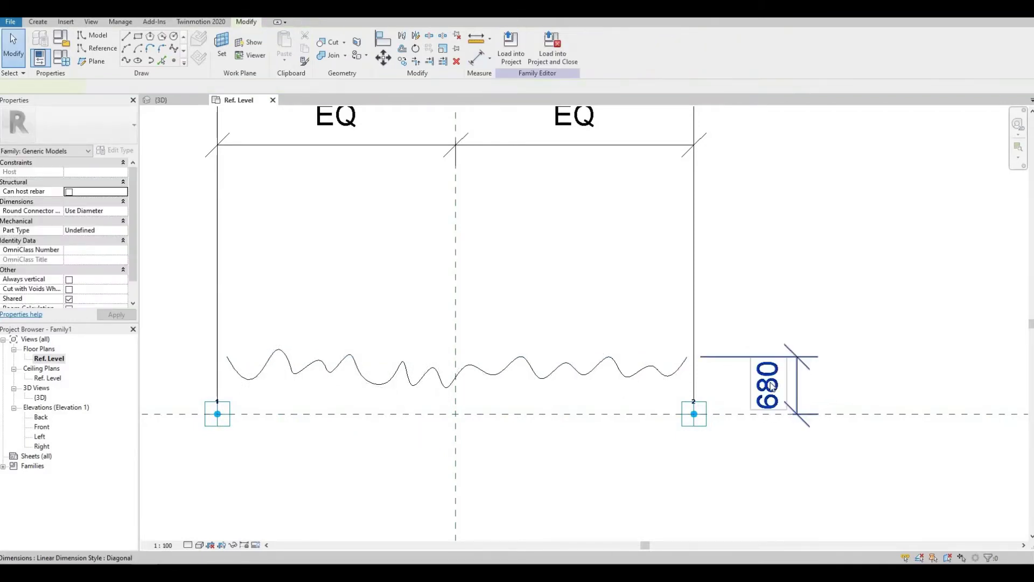
Label the spline's offset dimension with a new instance family parameter named GAP
{"action": "left_click", "coordinate": [771, 386]}
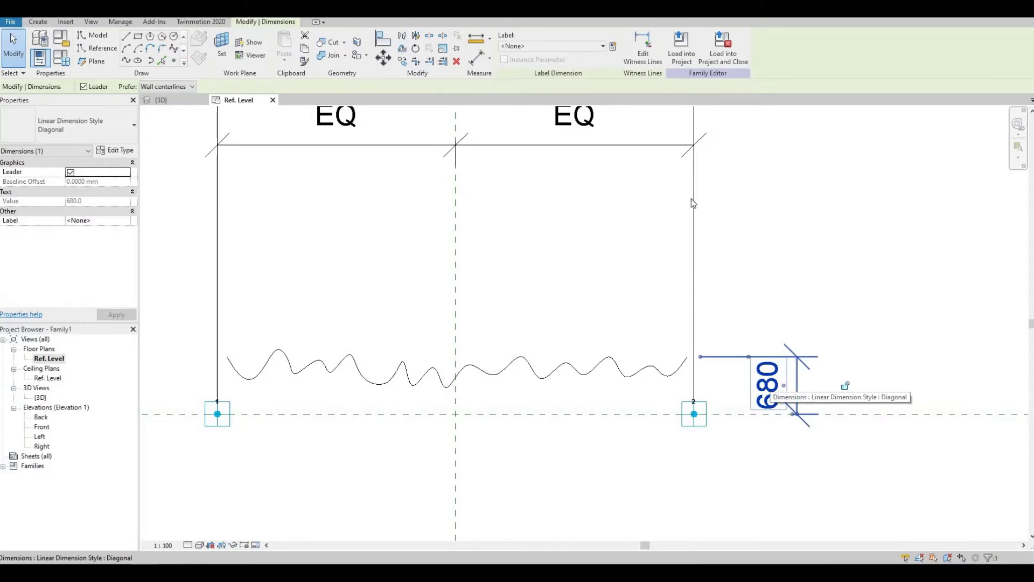
{"action": "left_click", "coordinate": [614, 48]}
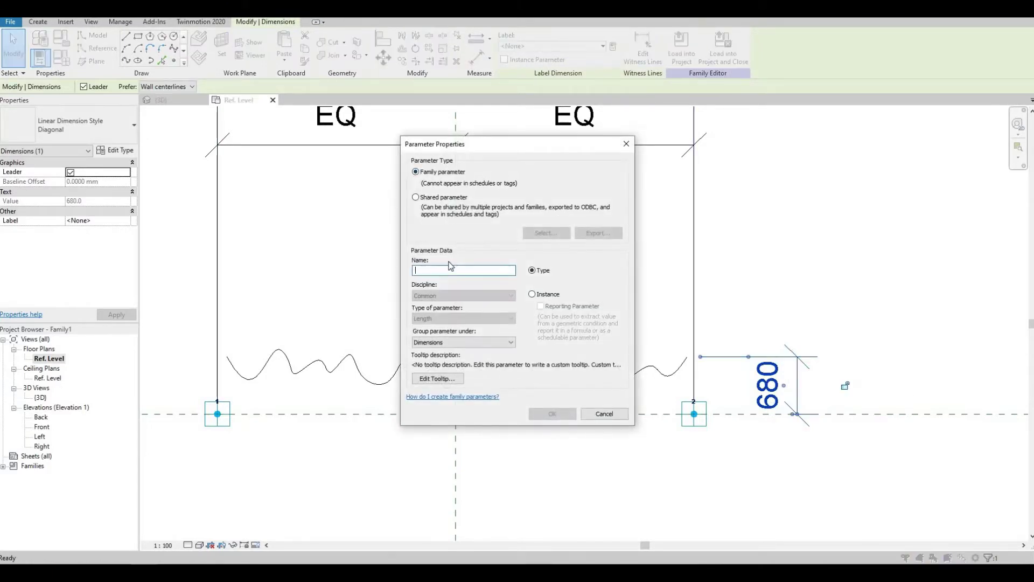
{"action": "type", "text": "GAO"}
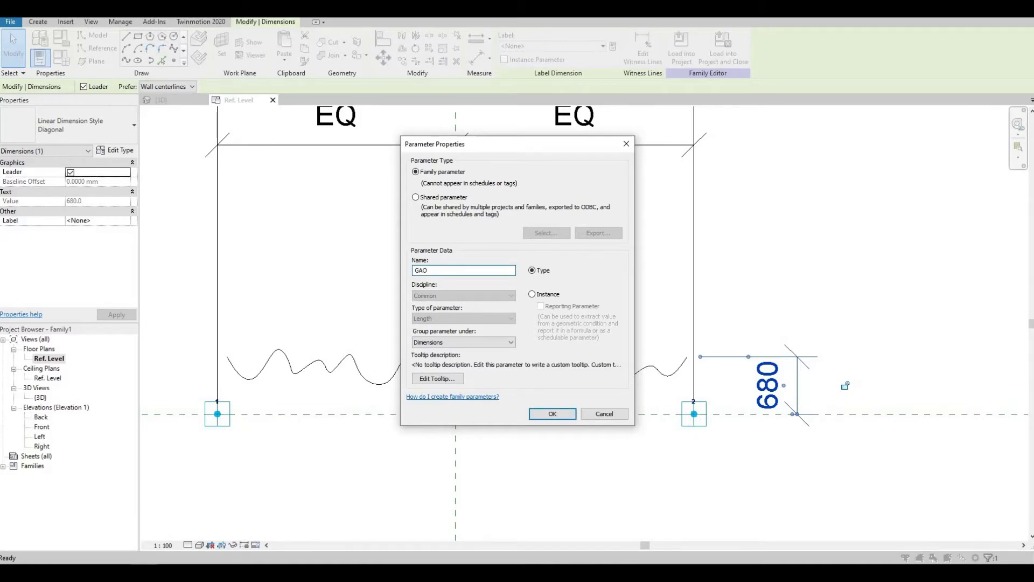
{"action": "key", "text": "BackSpace"}
{"action": "left_click", "coordinate": [532, 294]}
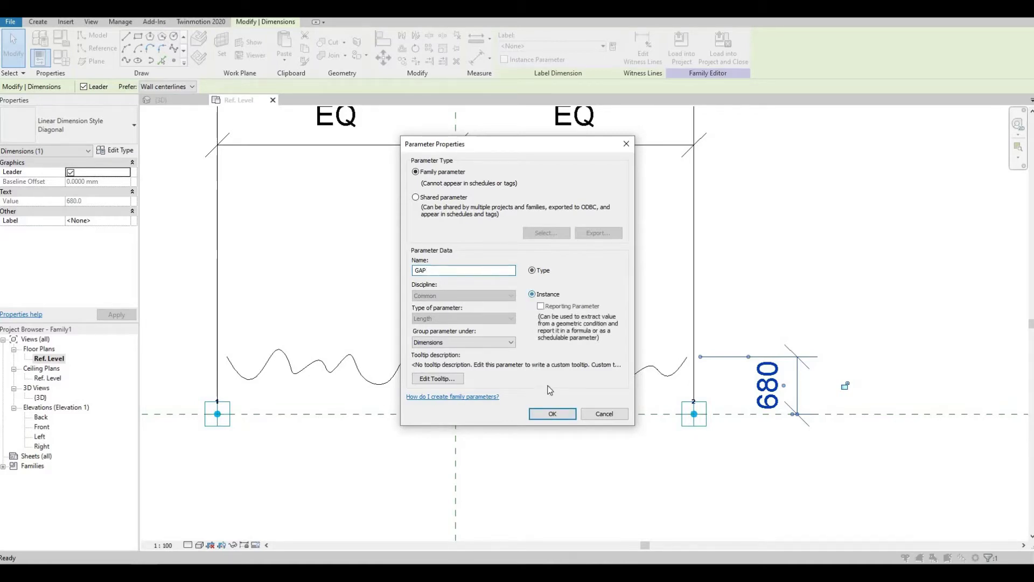
{"action": "left_click", "coordinate": [553, 414]}
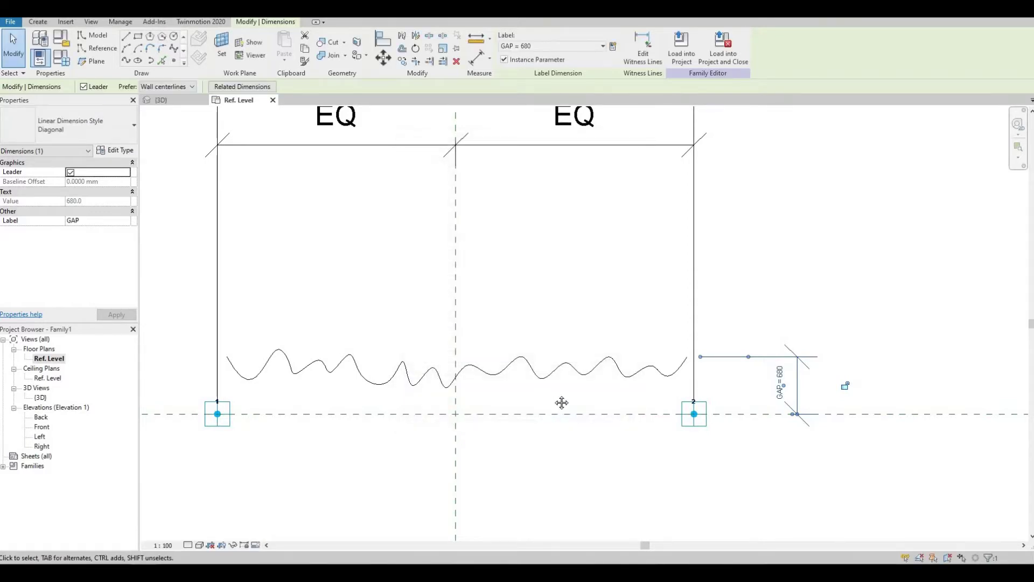
In the 3D view, place a reference point on adaptive placement point 1 and select the new point
{"action": "middle_click_drag", "start_coordinate": [561, 401], "coordinate": [572, 374]}
{"action": "scroll", "coordinate": [651, 436], "scroll_direction": "down", "scroll_amount": 1}
{"action": "scroll", "coordinate": [630, 421], "scroll_direction": "down", "scroll_amount": 1}
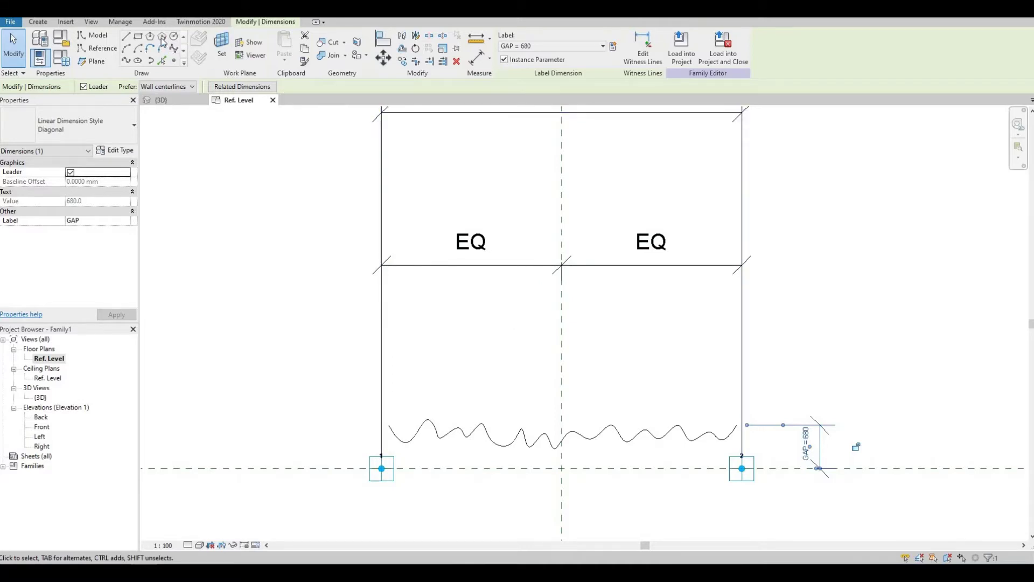
{"action": "left_click", "coordinate": [161, 99]}
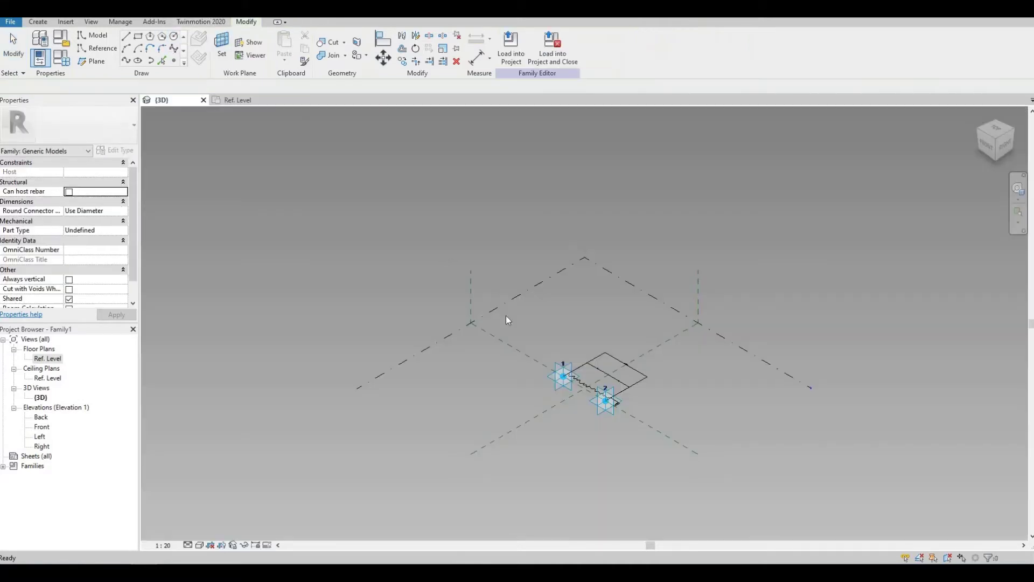
{"action": "mouse_move", "coordinate": [584, 412]}
{"action": "middle_mouse_down", "text": "shift"}
{"action": "mouse_move", "coordinate": [710, 398]}
{"action": "mouse_move", "coordinate": [571, 408]}
{"action": "middle_mouse_up", "text": "shift"}
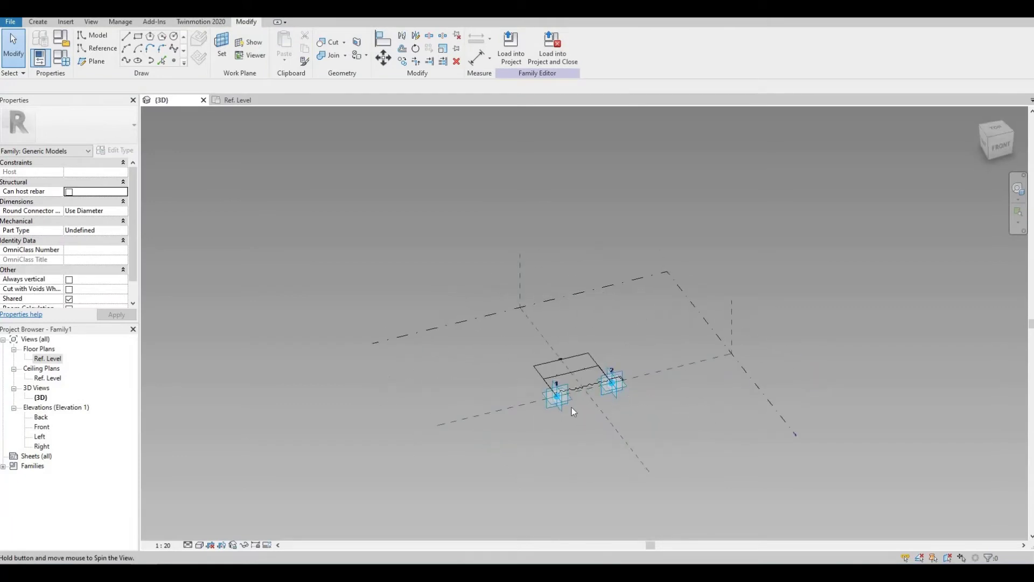
{"action": "scroll", "coordinate": [529, 399], "scroll_direction": "up", "scroll_amount": 3}
{"action": "scroll", "coordinate": [578, 384], "scroll_direction": "up", "scroll_amount": 8}
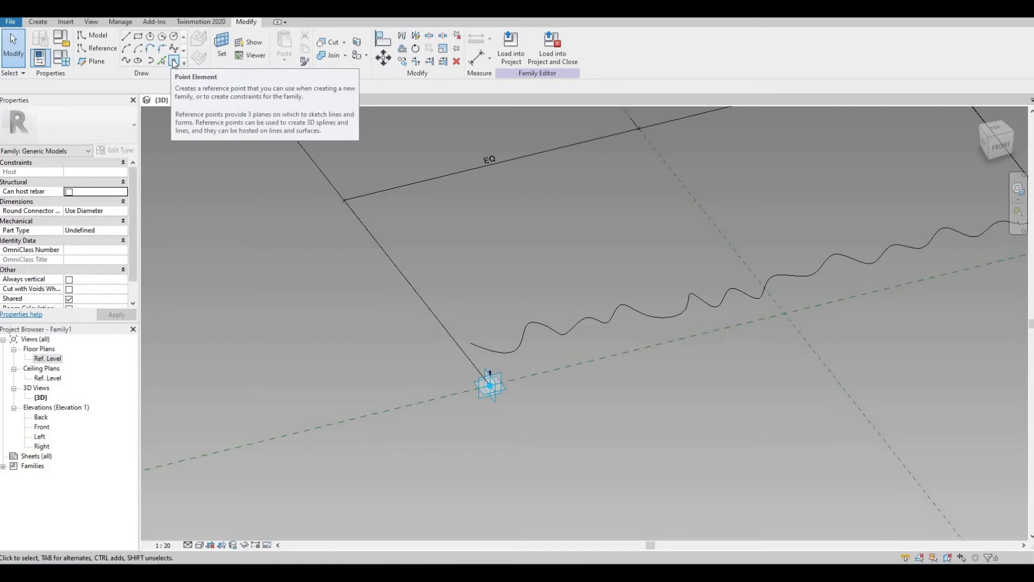
{"action": "left_click", "coordinate": [173, 61]}
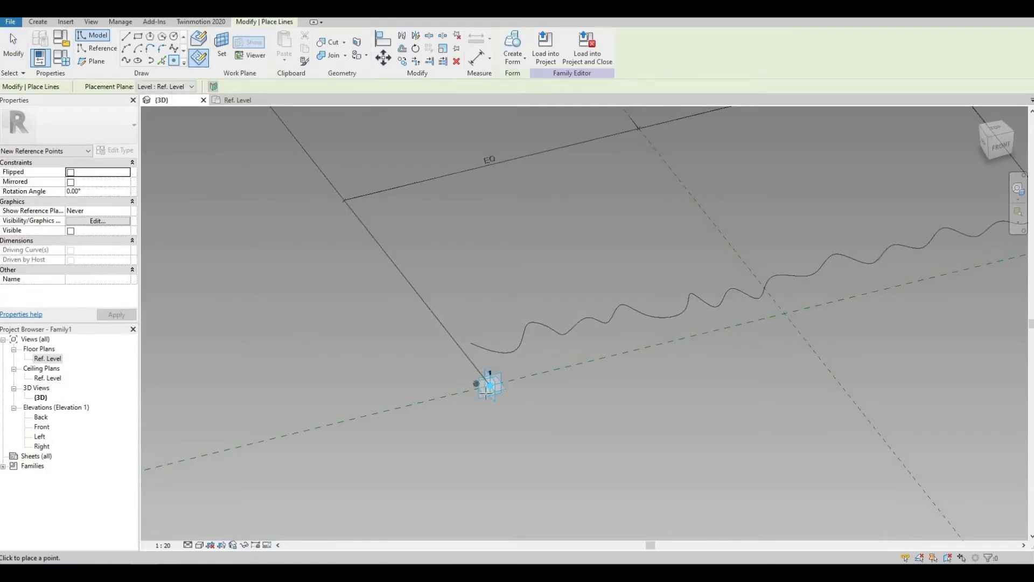
{"action": "scroll", "coordinate": [488, 391], "scroll_direction": "up", "scroll_amount": 2}
{"action": "scroll", "coordinate": [491, 384], "scroll_direction": "up", "scroll_amount": 1}
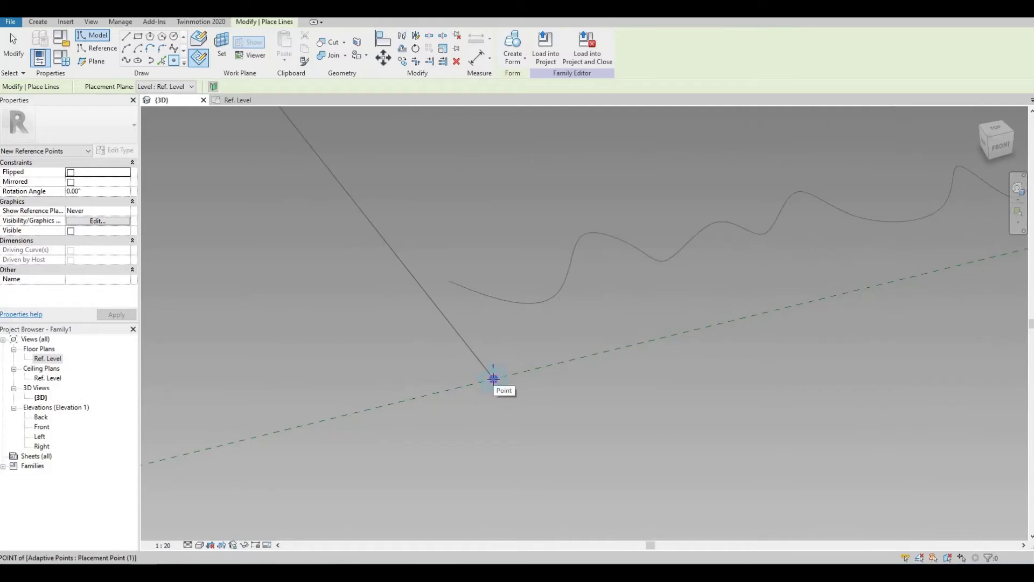
{"action": "left_click", "coordinate": [493, 379]}
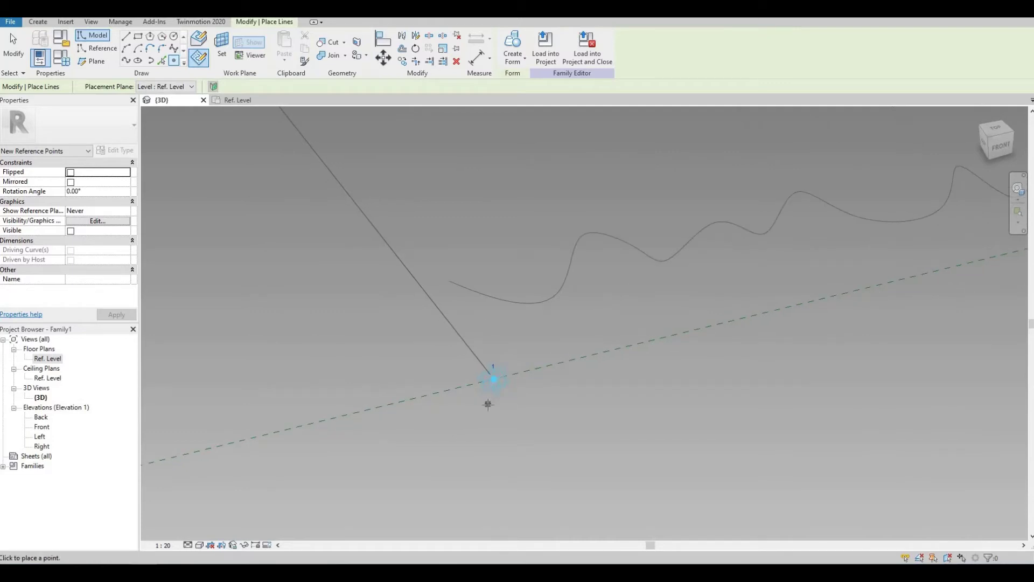
{"action": "key", "text": "Escape"}
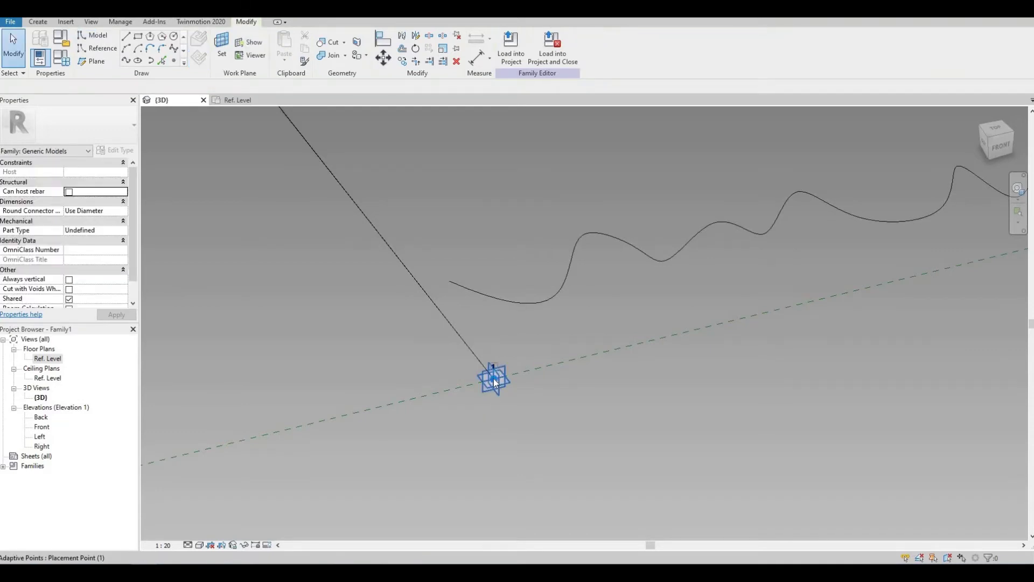
{"action": "left_click", "coordinate": [494, 378]}
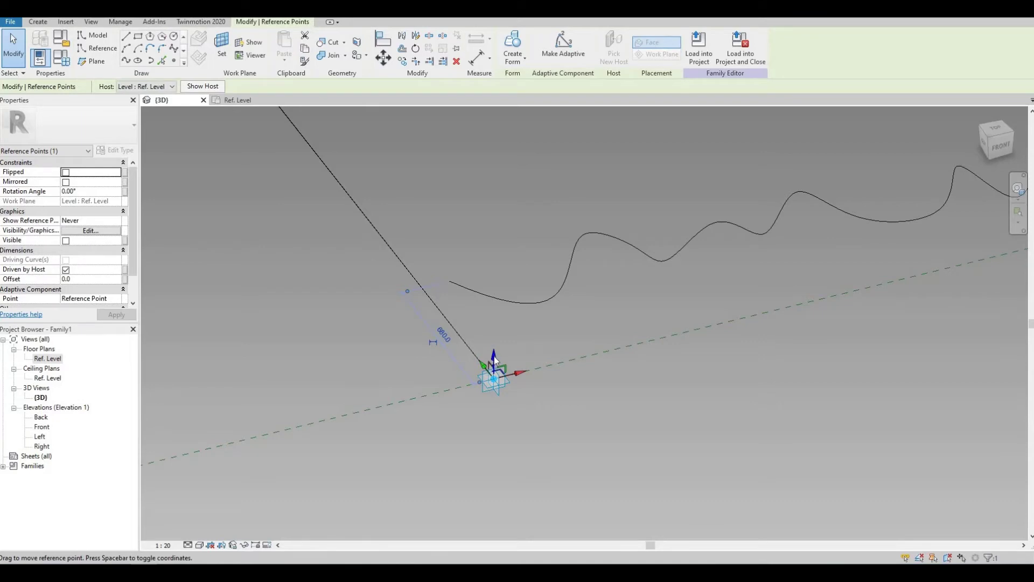
Raise the new reference point straight above adaptive point 1 to an offset of about 1187 mm
{"action": "left_click_drag", "start_coordinate": [494, 360], "coordinate": [497, 221]}
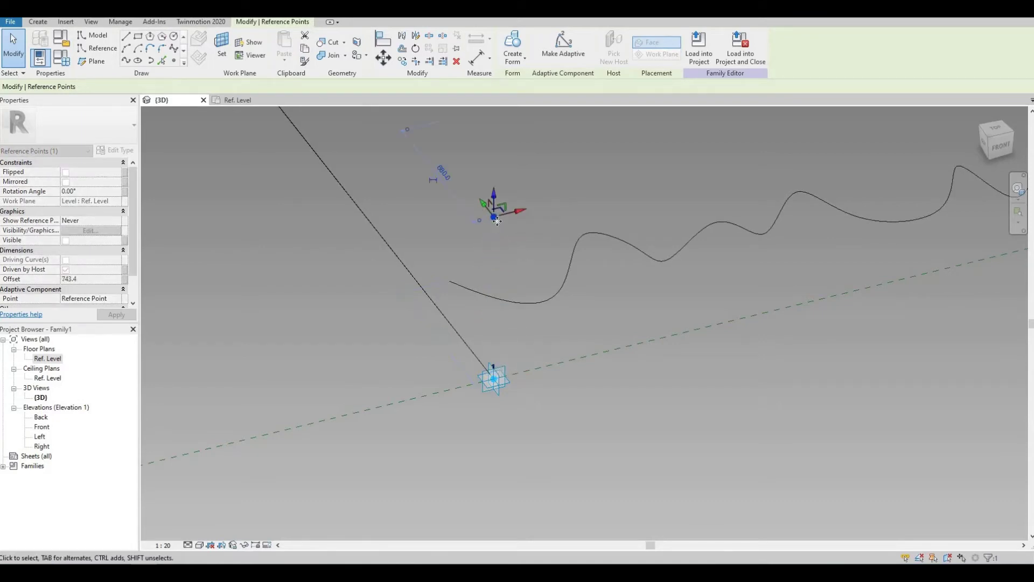
{"action": "scroll", "coordinate": [498, 221], "scroll_direction": "down", "scroll_amount": 1}
{"action": "middle_click_drag", "start_coordinate": [497, 219], "coordinate": [483, 324]}
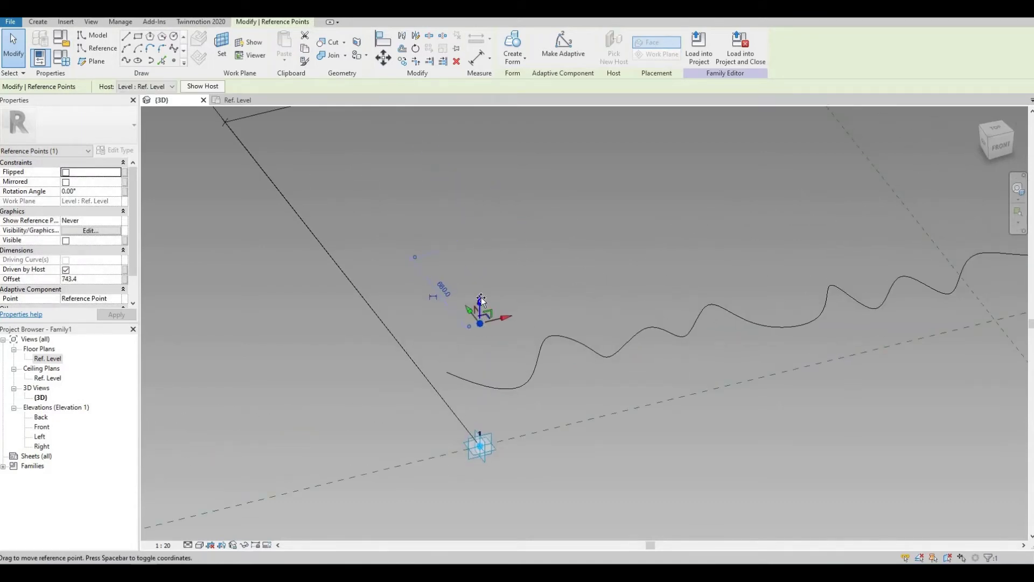
{"action": "left_click_drag", "start_coordinate": [481, 301], "coordinate": [463, 258]}
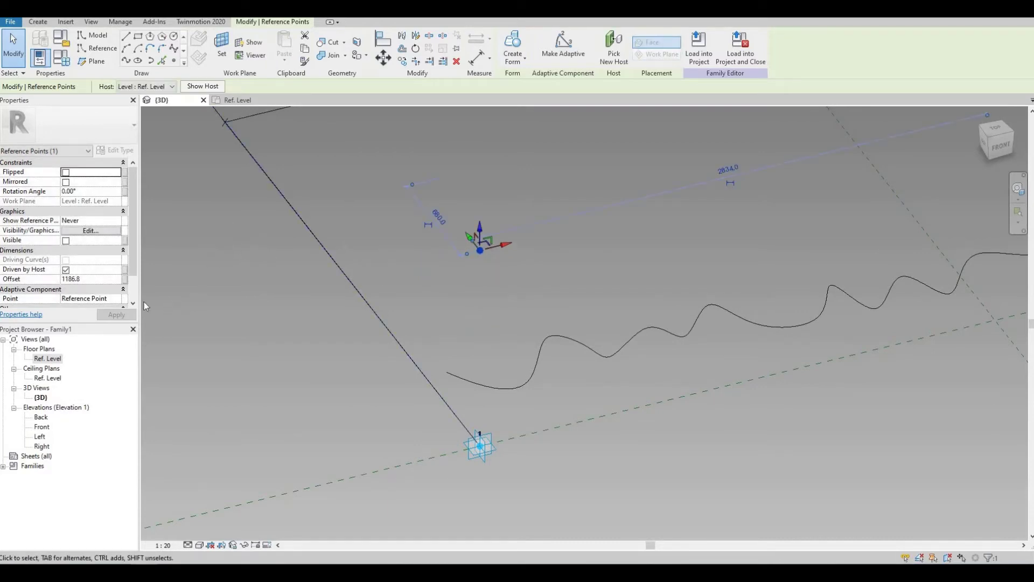
{"action": "left_click", "coordinate": [133, 285]}
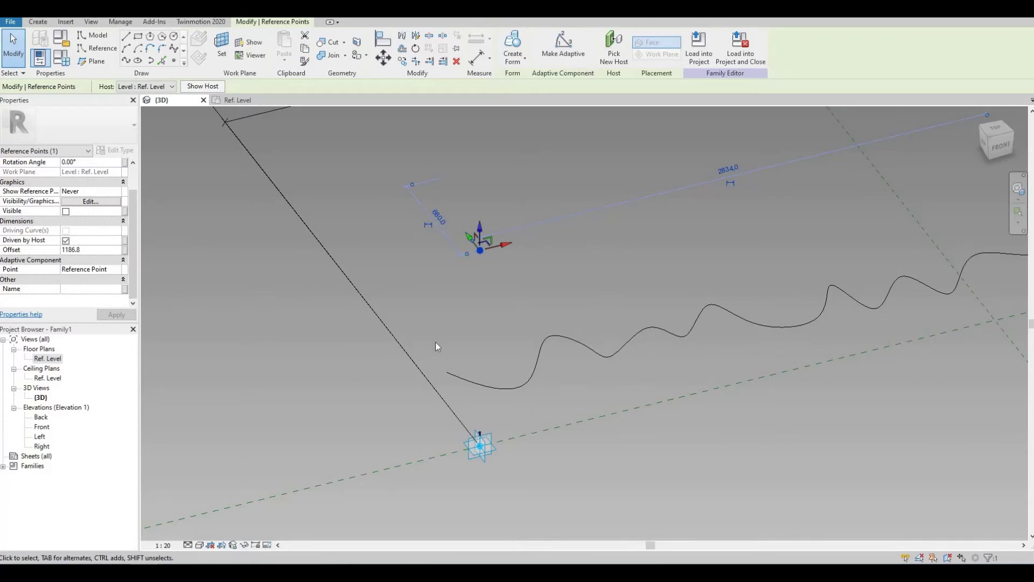
{"action": "left_click", "coordinate": [473, 289]}
{"action": "left_click", "coordinate": [479, 251]}
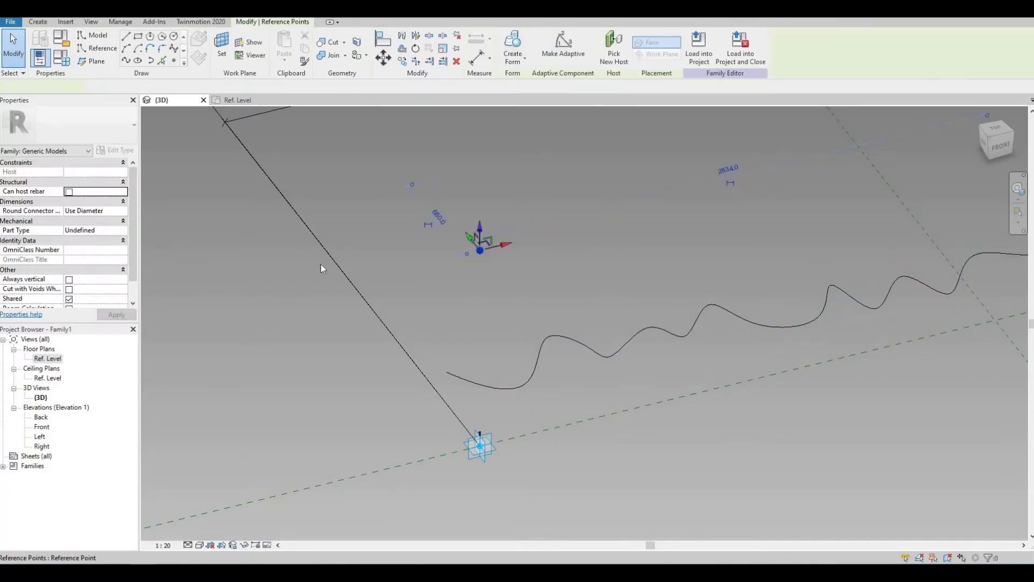
{"action": "left_click_drag", "start_coordinate": [138, 255], "coordinate": [139, 275]}
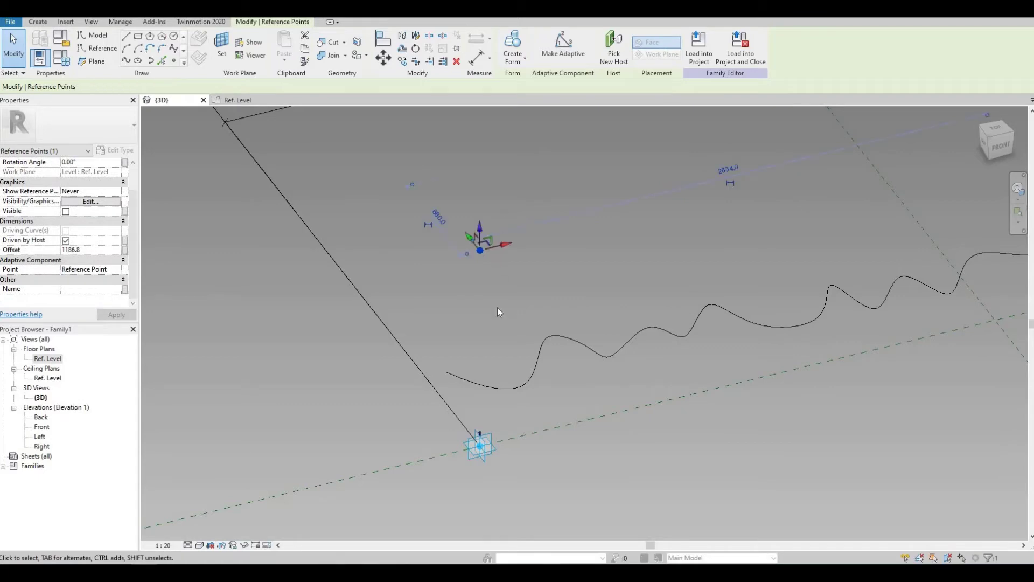
{"action": "left_click", "coordinate": [478, 445]}
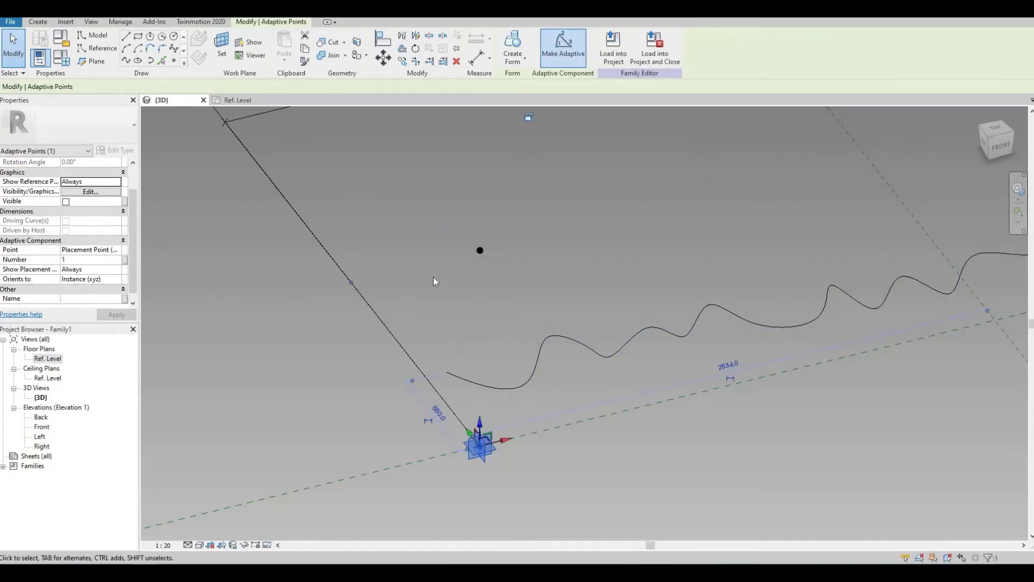
Associate the raised reference point's Offset with a new instance family parameter named H
{"action": "left_click", "coordinate": [479, 251]}
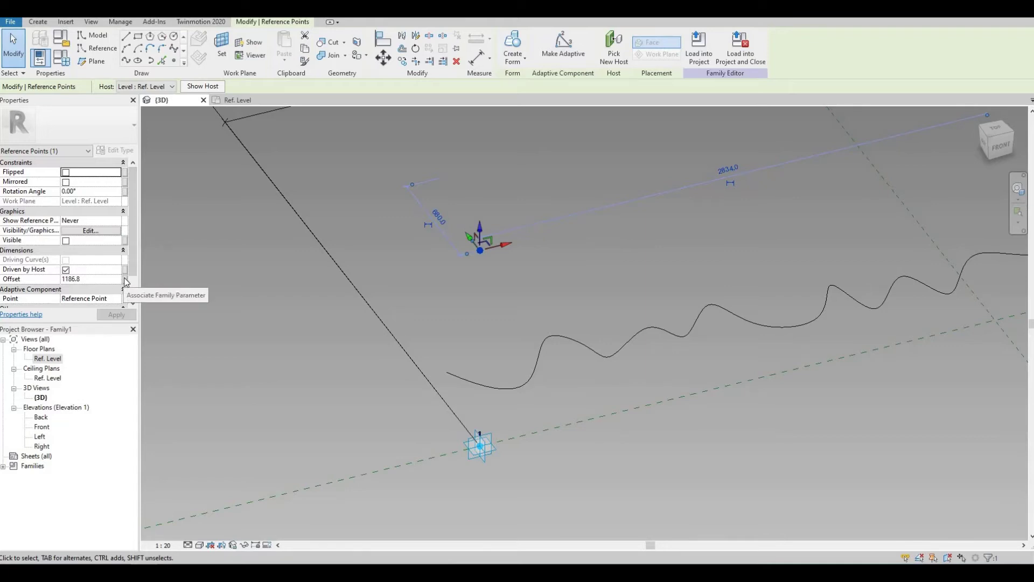
{"action": "left_click", "coordinate": [126, 280]}
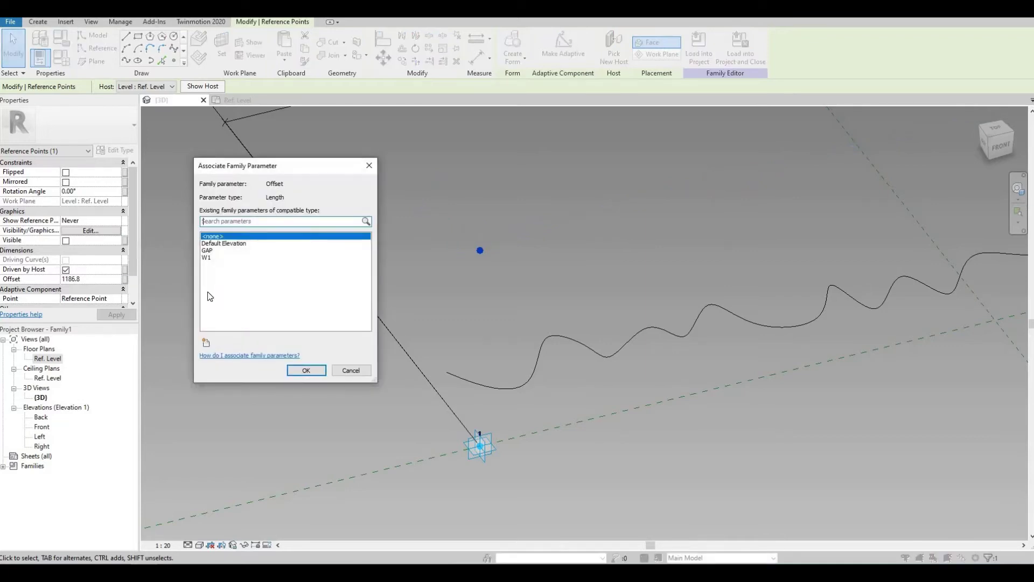
{"action": "left_click", "coordinate": [206, 343]}
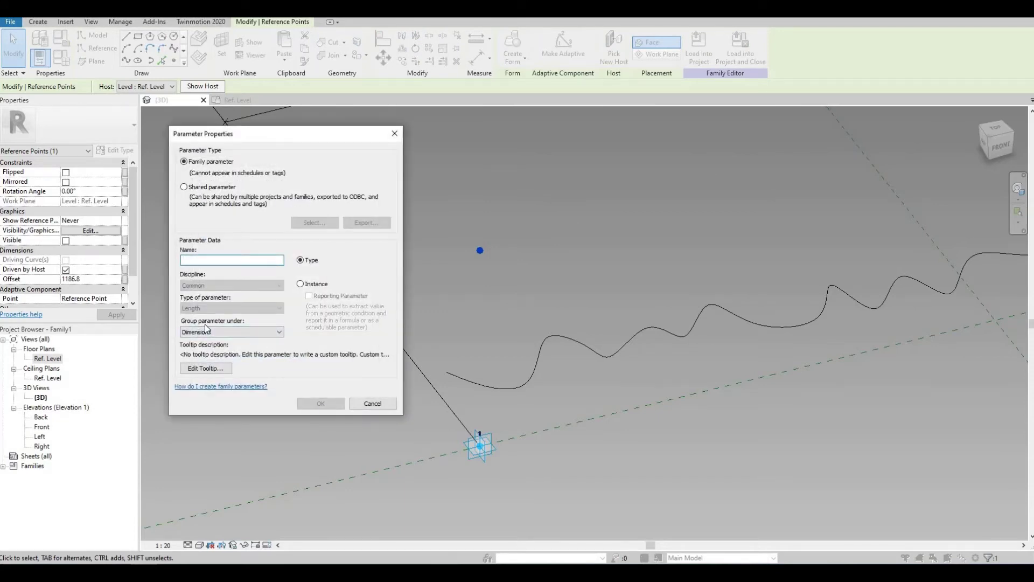
{"action": "type", "text": "H"}
{"action": "left_click", "coordinate": [301, 285]}
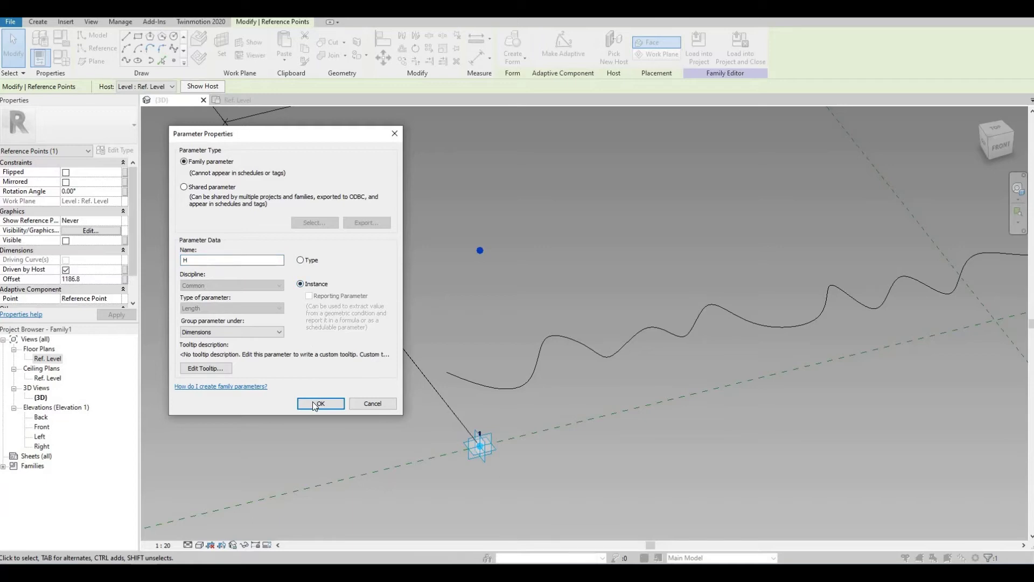
{"action": "left_click", "coordinate": [316, 404]}
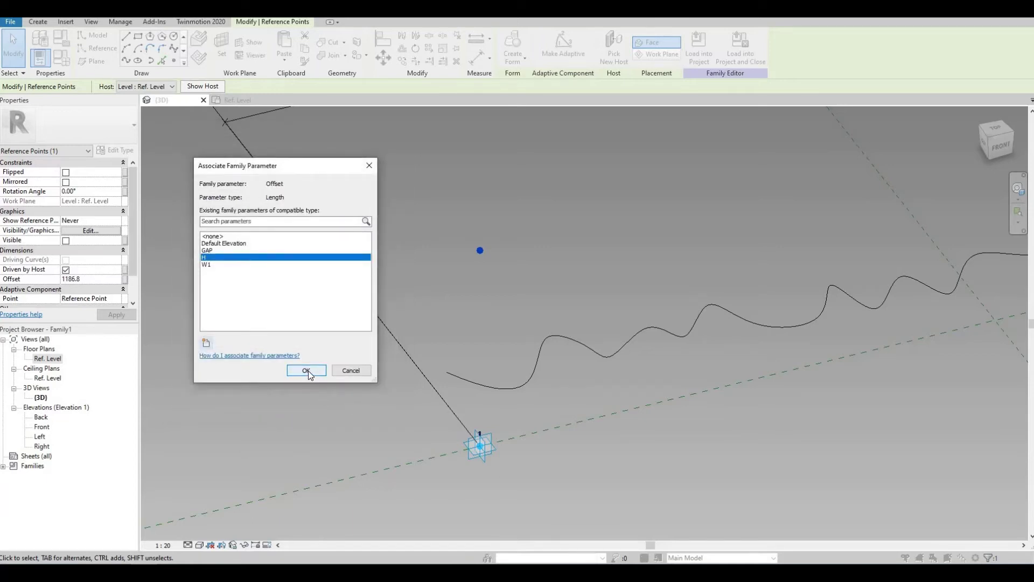
{"action": "left_click", "coordinate": [309, 369]}
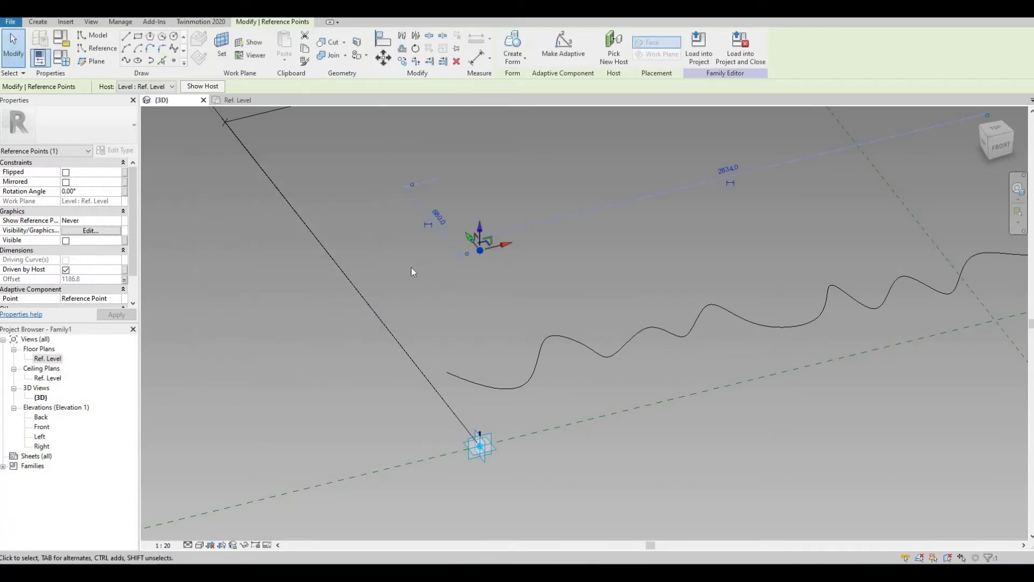
In the Ref. Level plan, dimension the spline's two endpoints to the vertical centre reference plane and make the segments equal
{"action": "double_click", "coordinate": [48, 359]}
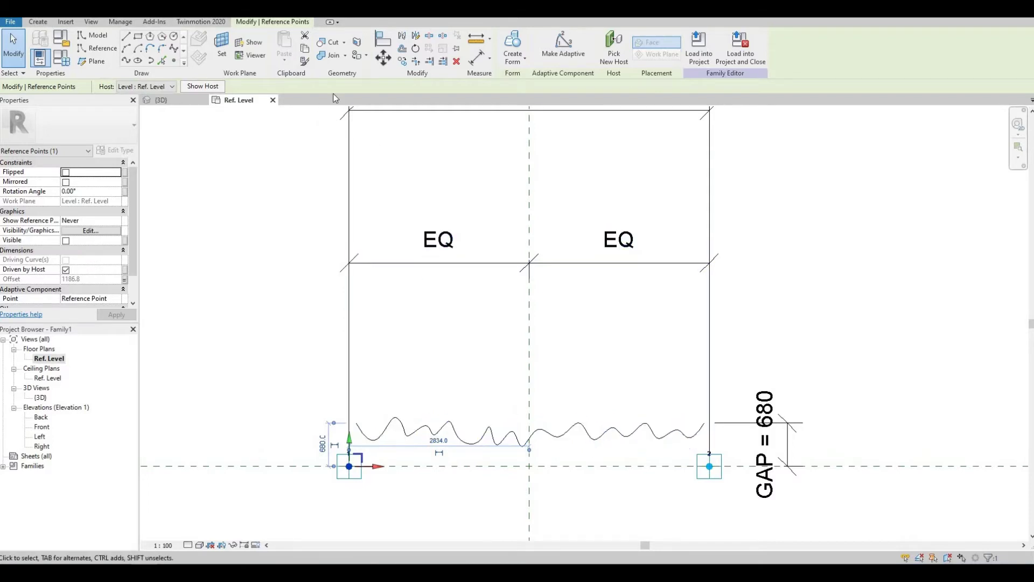
{"action": "left_click", "coordinate": [475, 61]}
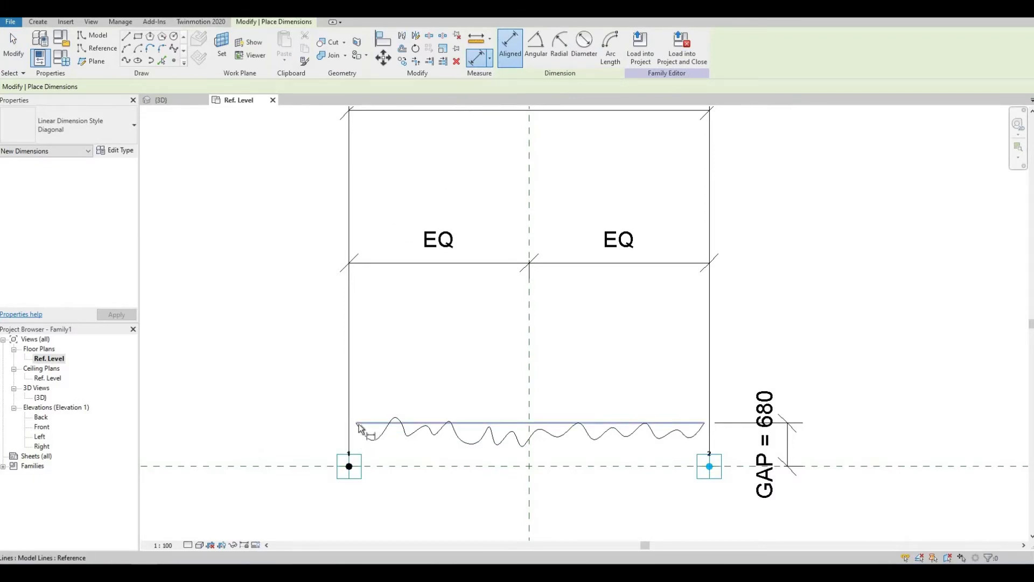
{"action": "key", "text": "Tab"}
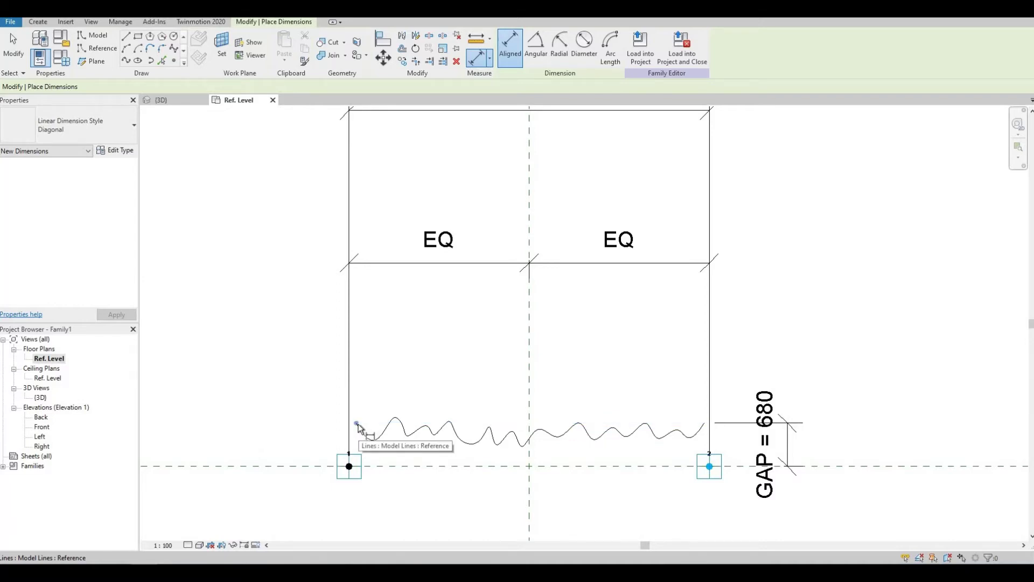
{"action": "left_click", "coordinate": [364, 418]}
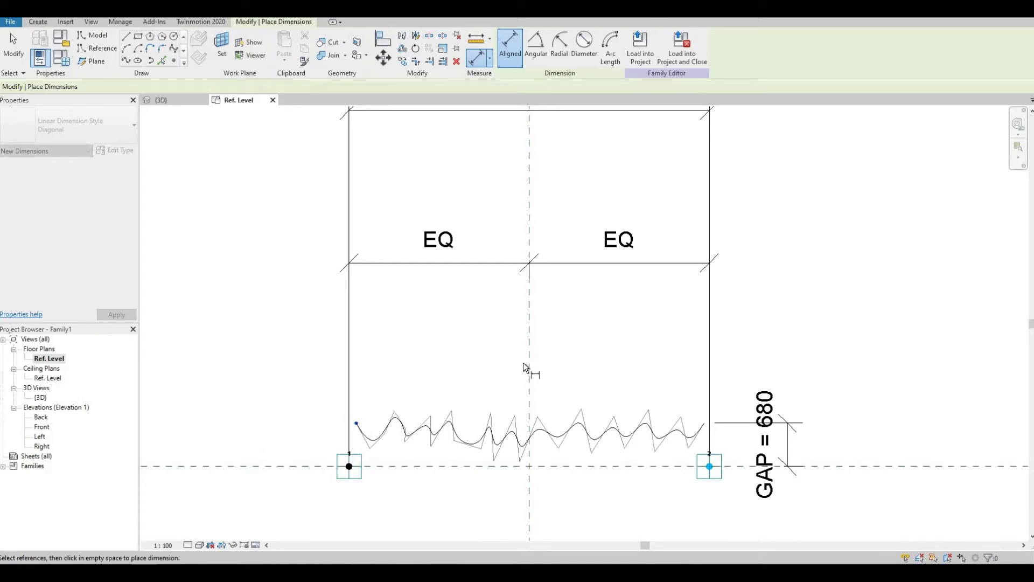
{"action": "left_click", "coordinate": [705, 426]}
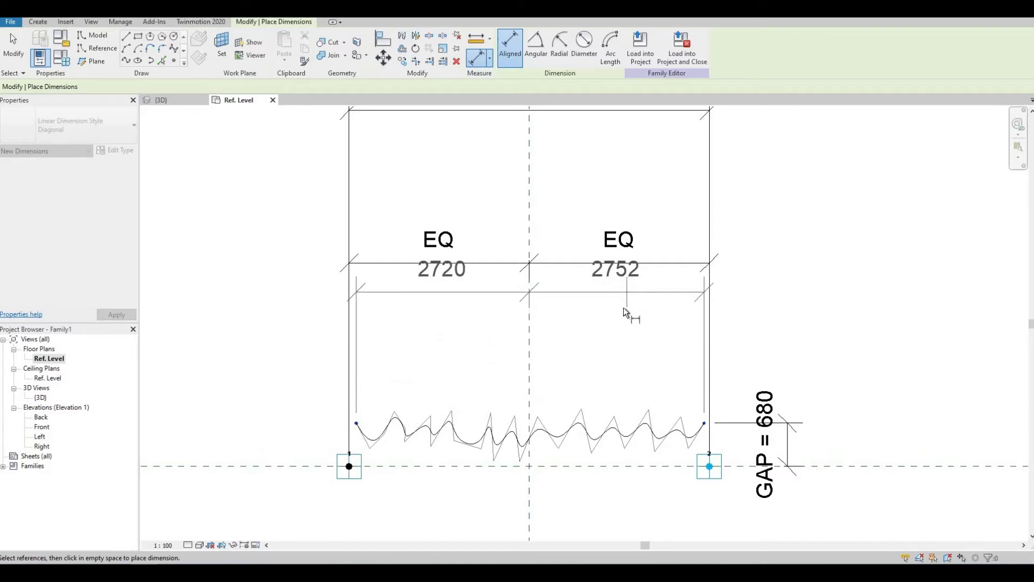
{"action": "left_click", "coordinate": [626, 307]}
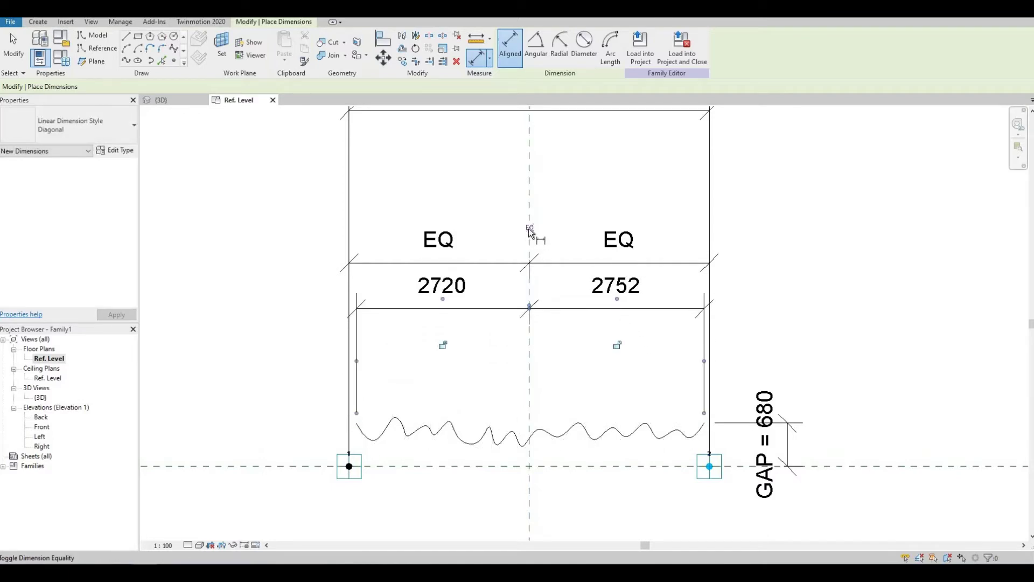
{"action": "left_click", "coordinate": [529, 228]}
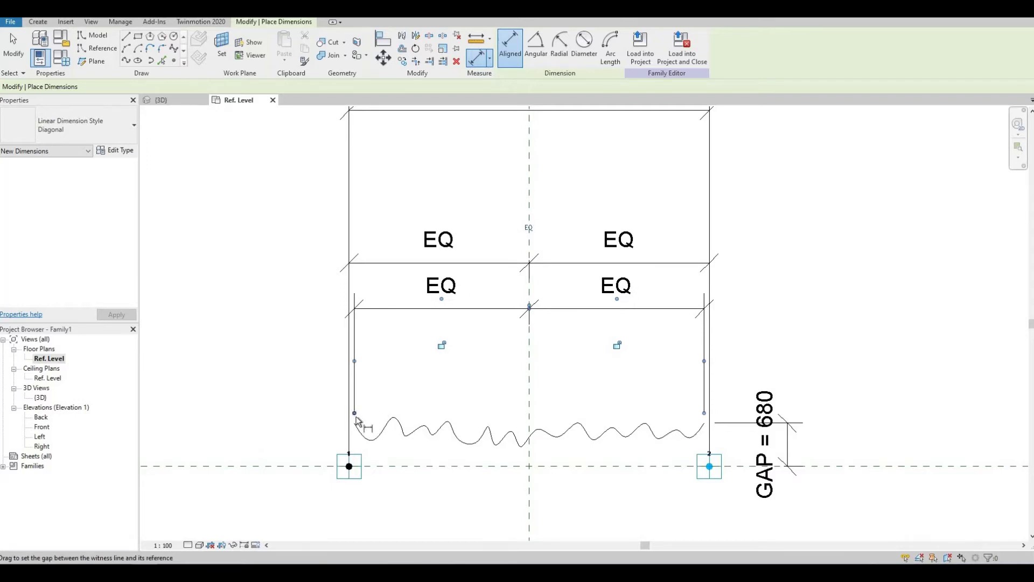
{"action": "key", "text": "Escape"}
{"action": "key", "text": "Escape"}
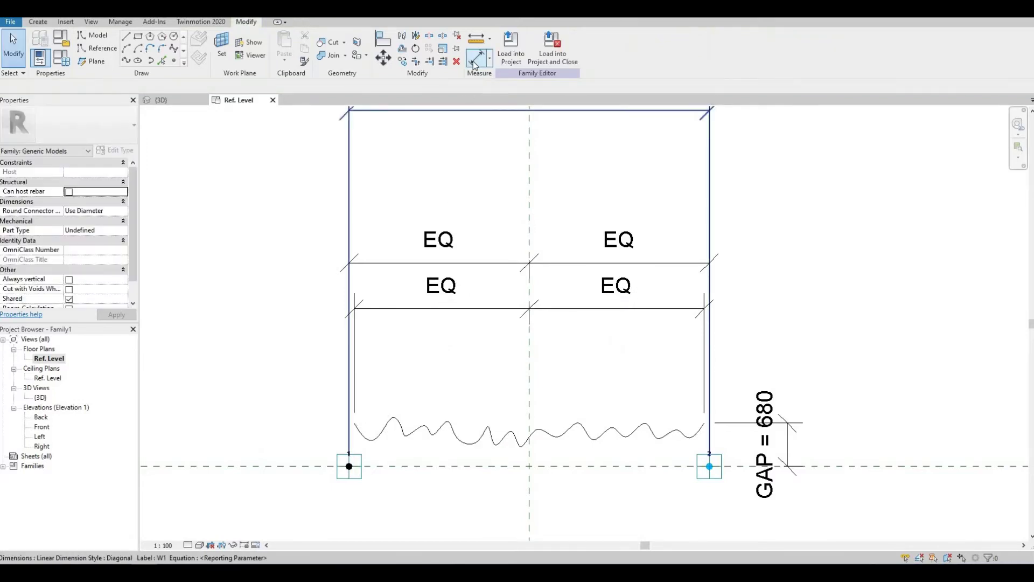
Add an overall aligned dimension between the spline's two endpoints, placed between the W1 dimension and the EQ dimensions
{"action": "left_click", "coordinate": [474, 63]}
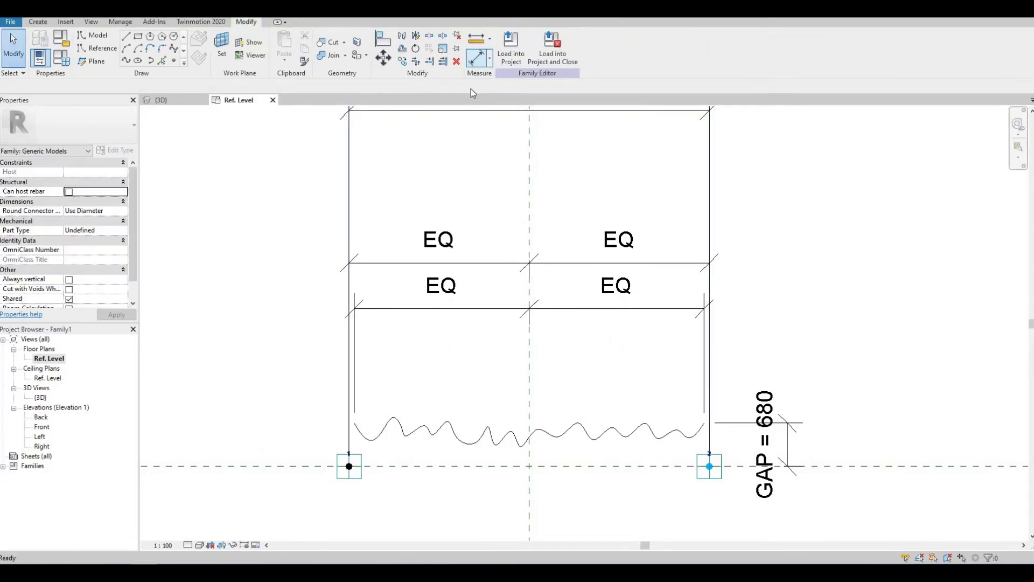
{"action": "left_click", "coordinate": [356, 425]}
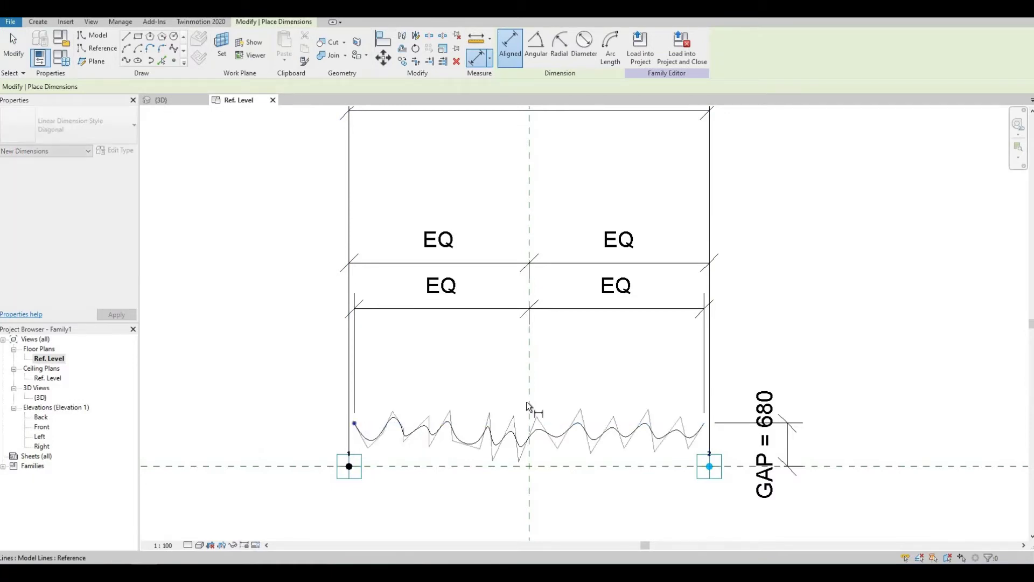
{"action": "left_click", "coordinate": [703, 426]}
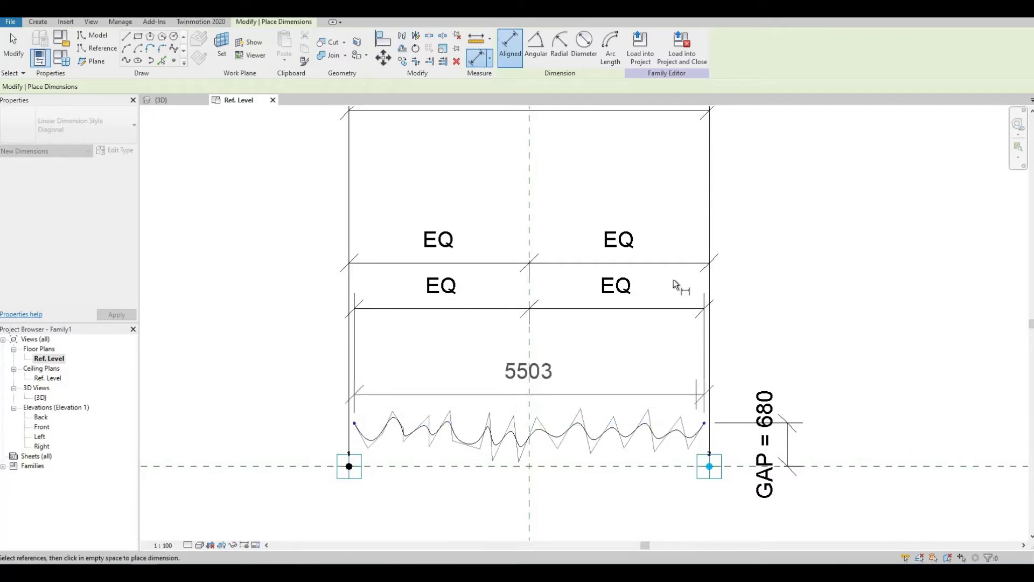
{"action": "middle_click_drag", "start_coordinate": [644, 235], "coordinate": [636, 277]}
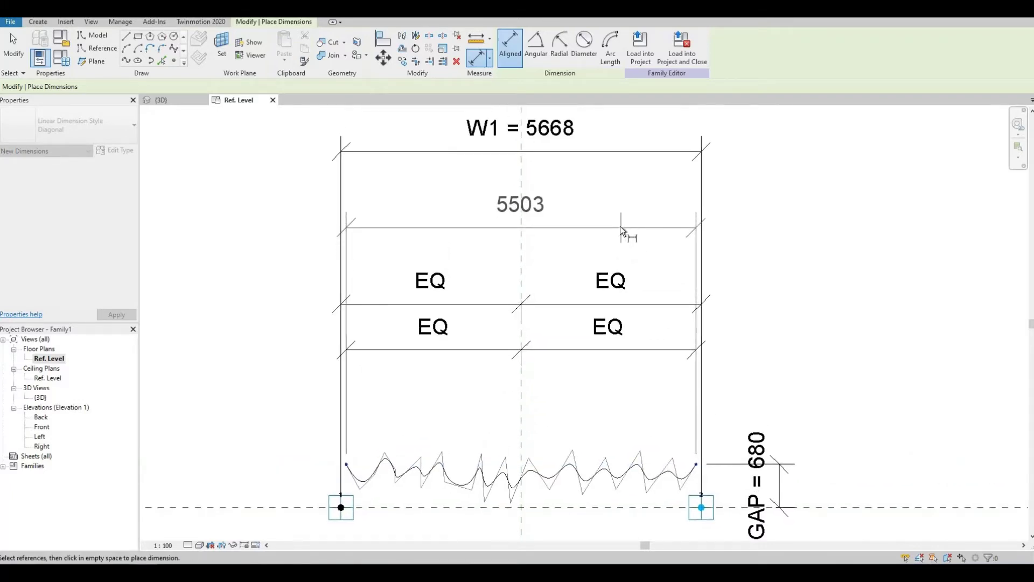
{"action": "left_click", "coordinate": [619, 225]}
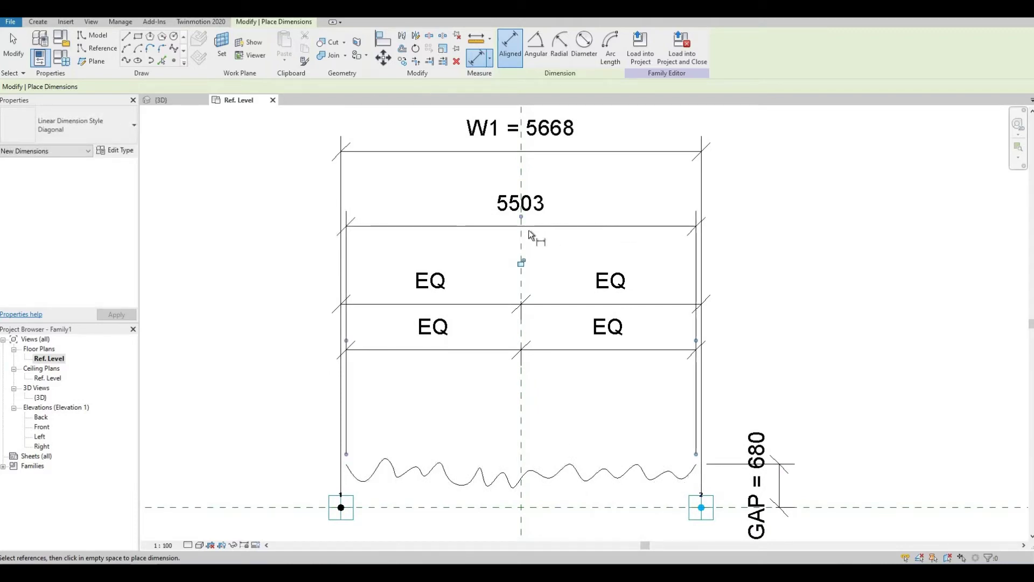
{"action": "key", "text": "Escape"}
Label the spline's overall width dimension with a new instance family parameter named W2
{"action": "left_click", "coordinate": [539, 206]}
{"action": "left_click", "coordinate": [539, 207]}
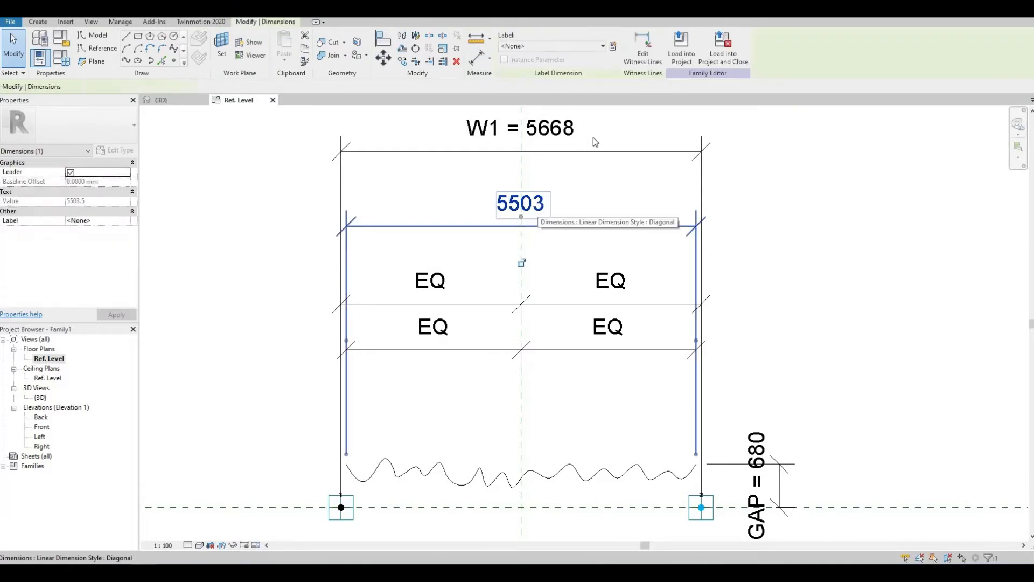
{"action": "left_click", "coordinate": [613, 47]}
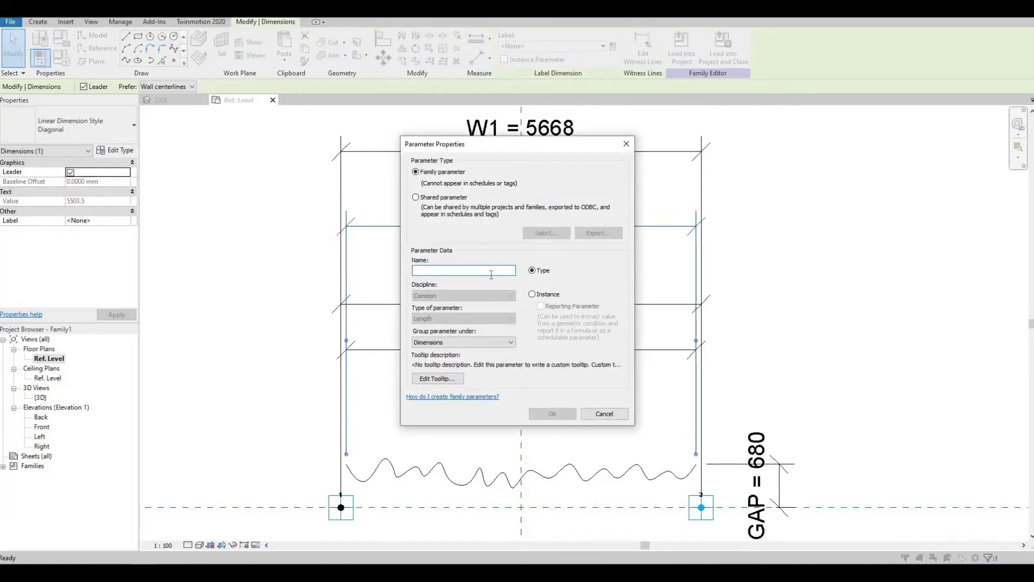
{"action": "type", "text": "W2"}
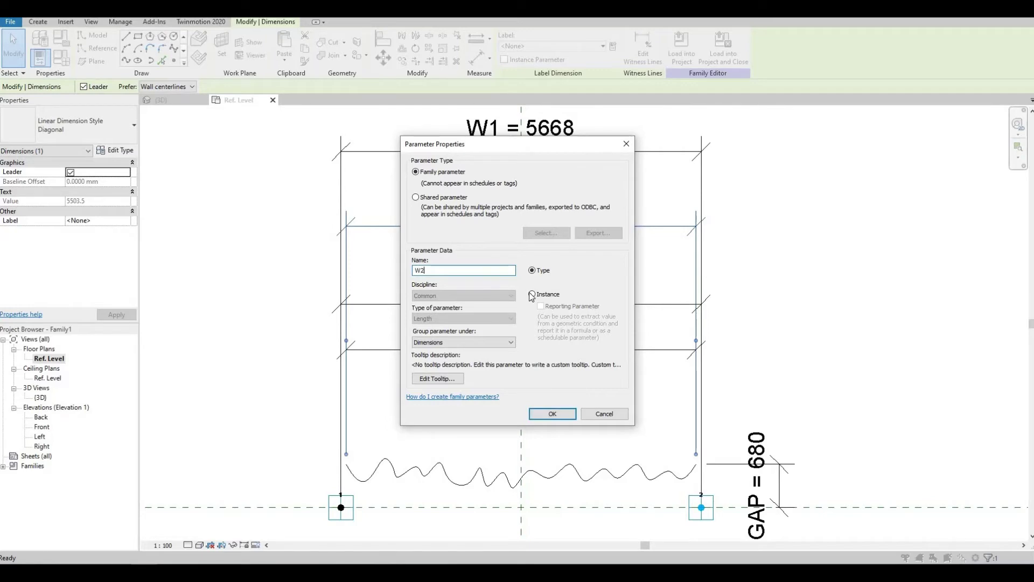
{"action": "key", "text": "alt+i"}
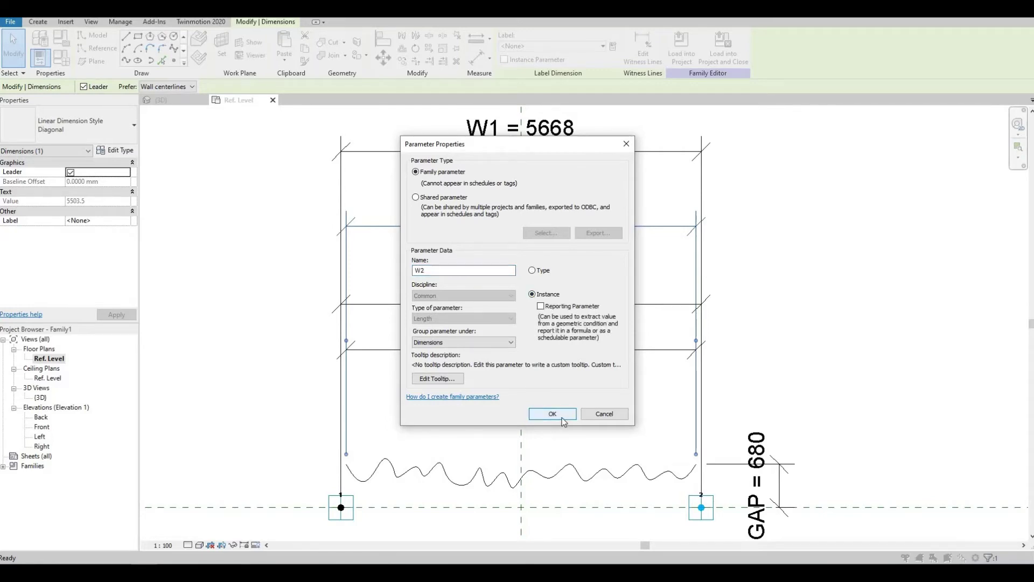
{"action": "left_click", "coordinate": [552, 414]}
{"action": "scroll", "coordinate": [476, 353], "scroll_direction": "down", "scroll_amount": 2}
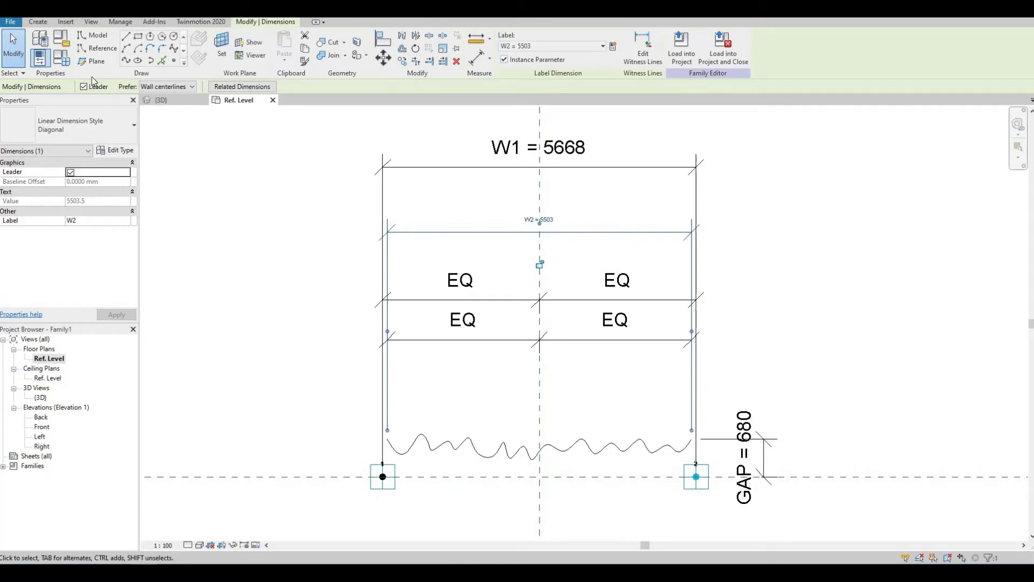
{"action": "key", "text": "Escape"}
Set the formula of the W2 parameter to W1 in the family types and apply it
{"action": "left_click", "coordinate": [60, 57]}
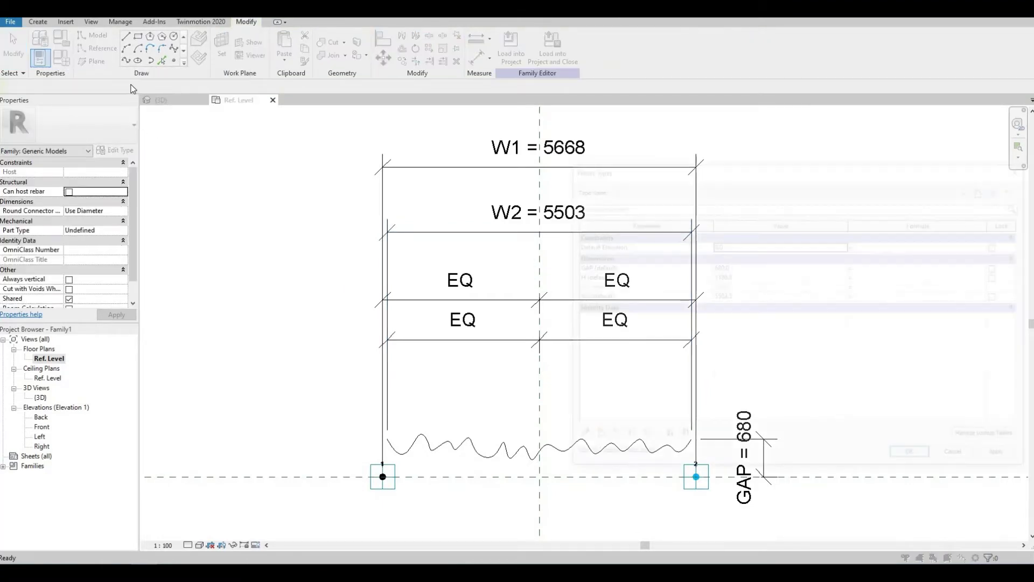
{"action": "left_click_drag", "start_coordinate": [624, 234], "coordinate": [508, 219]}
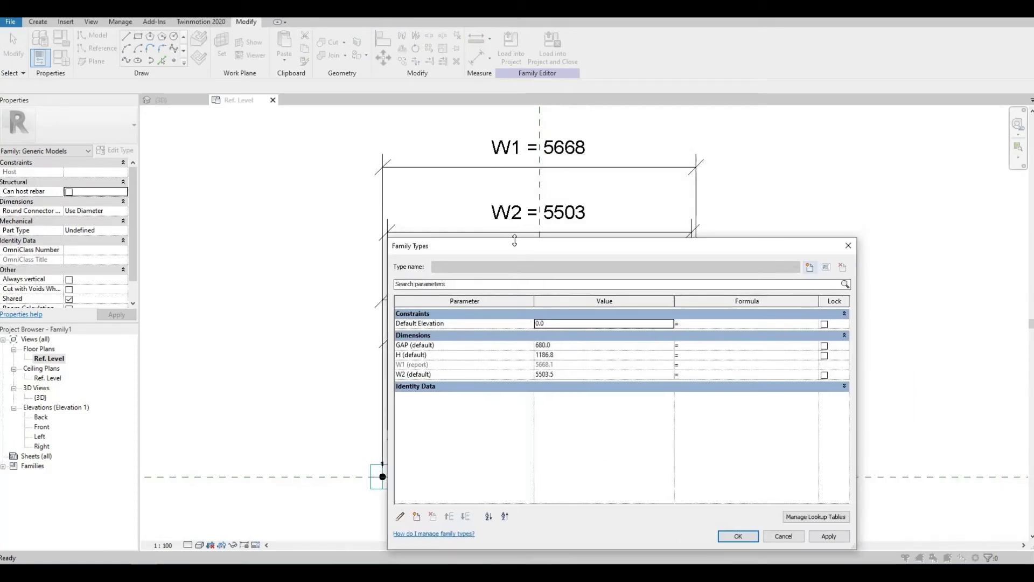
{"action": "left_click_drag", "start_coordinate": [738, 246], "coordinate": [960, 249]}
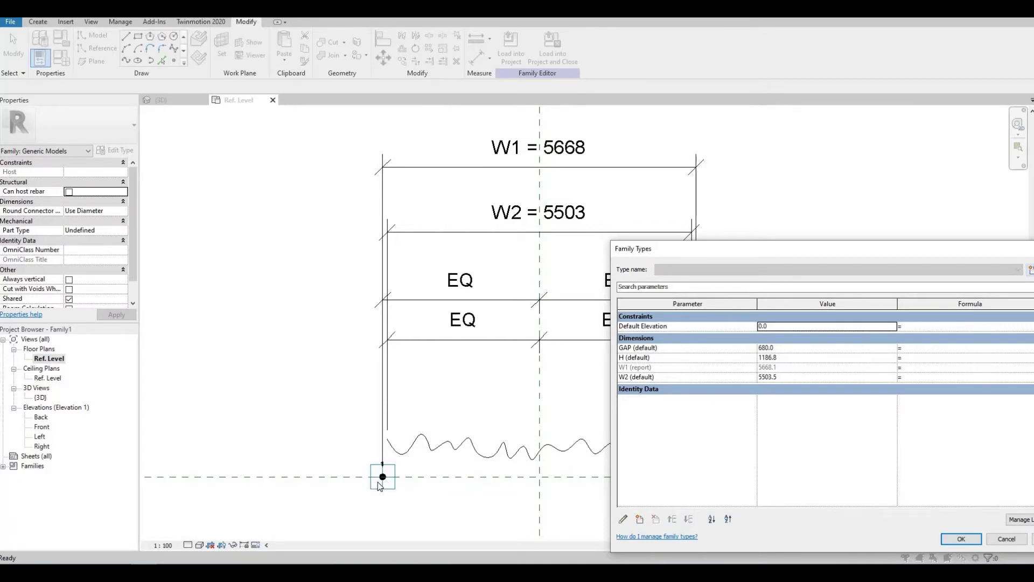
{"action": "left_click_drag", "start_coordinate": [751, 249], "coordinate": [427, 173]}
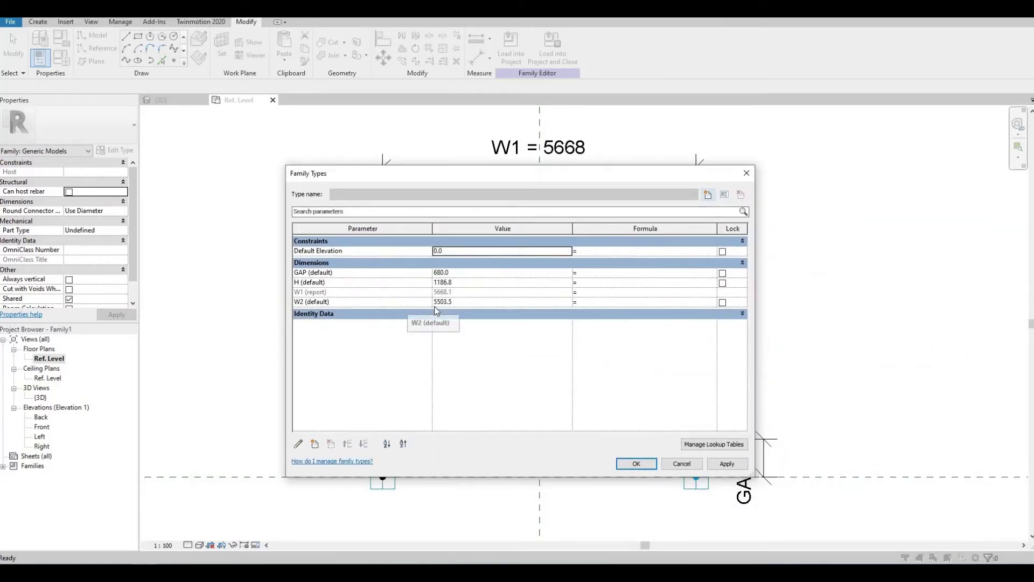
{"action": "left_click", "coordinate": [590, 303]}
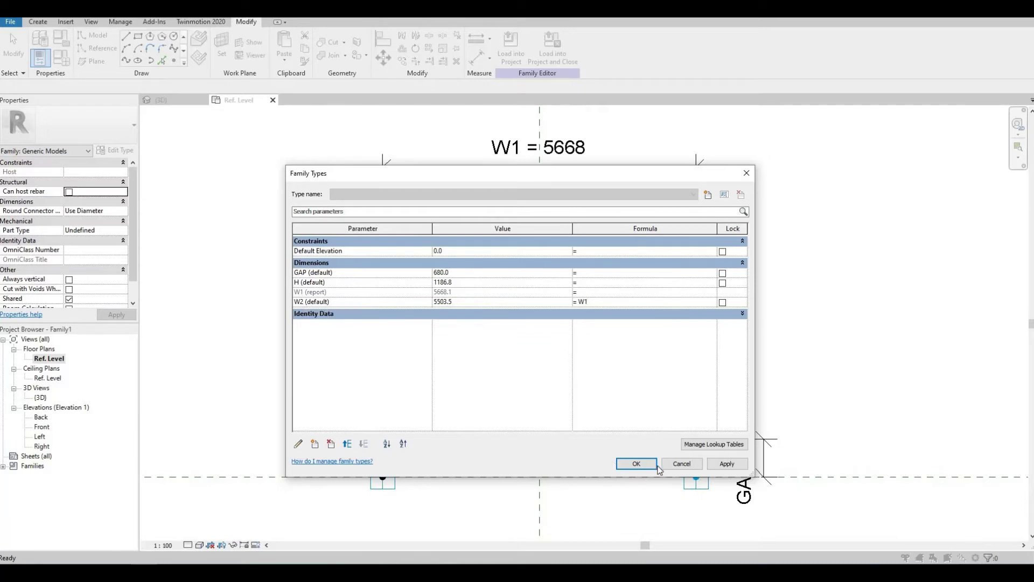
{"action": "left_click", "coordinate": [715, 463]}
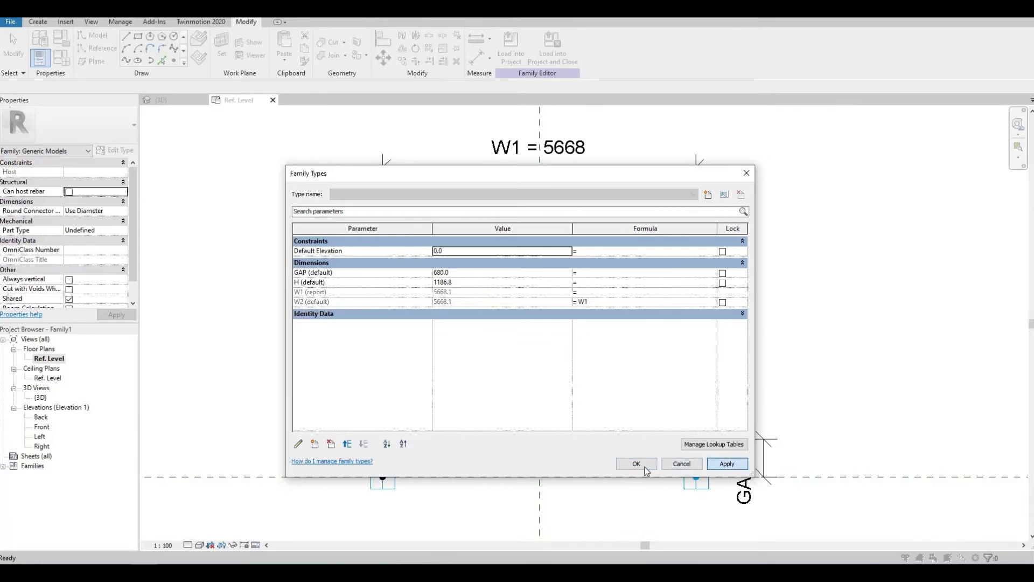
{"action": "left_click", "coordinate": [646, 464]}
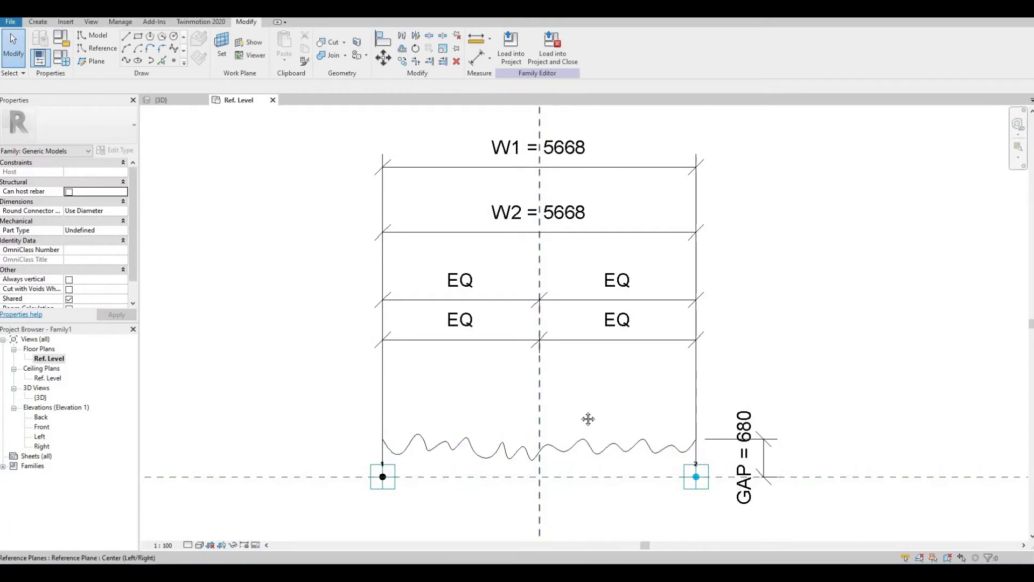
Set the GAP parameter to 600 in the family types and apply it
{"action": "middle_click_drag", "start_coordinate": [589, 420], "coordinate": [619, 417]}
{"action": "middle_click_drag", "start_coordinate": [545, 381], "coordinate": [603, 362]}
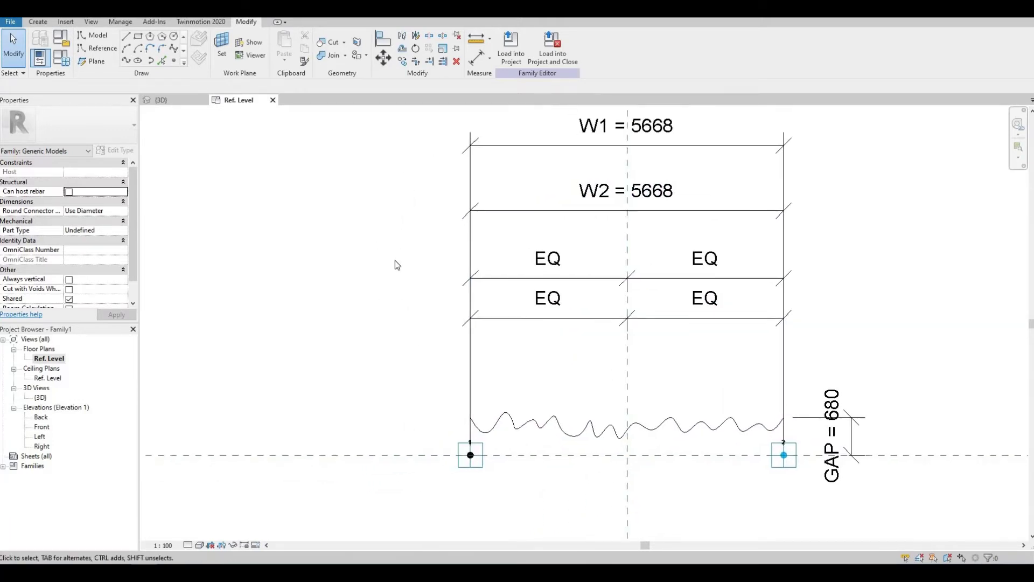
{"action": "left_click", "coordinate": [65, 60]}
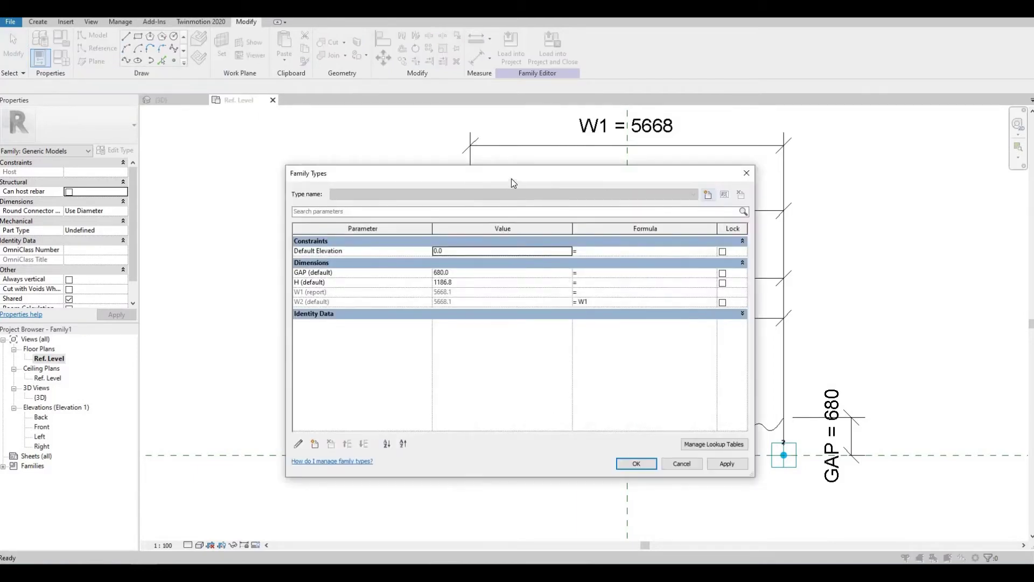
{"action": "left_click_drag", "start_coordinate": [511, 179], "coordinate": [278, 159]}
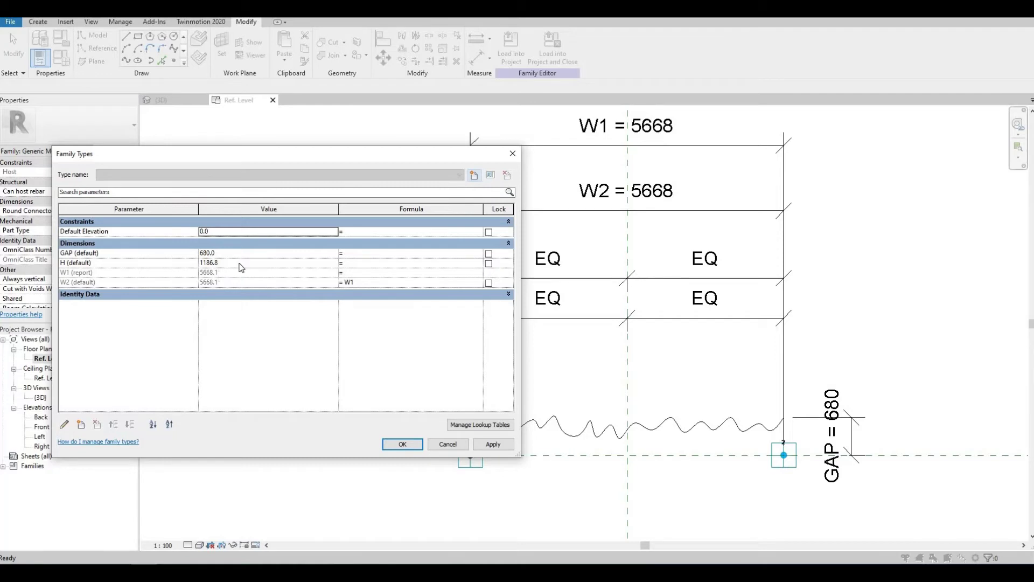
{"action": "left_click", "coordinate": [230, 253]}
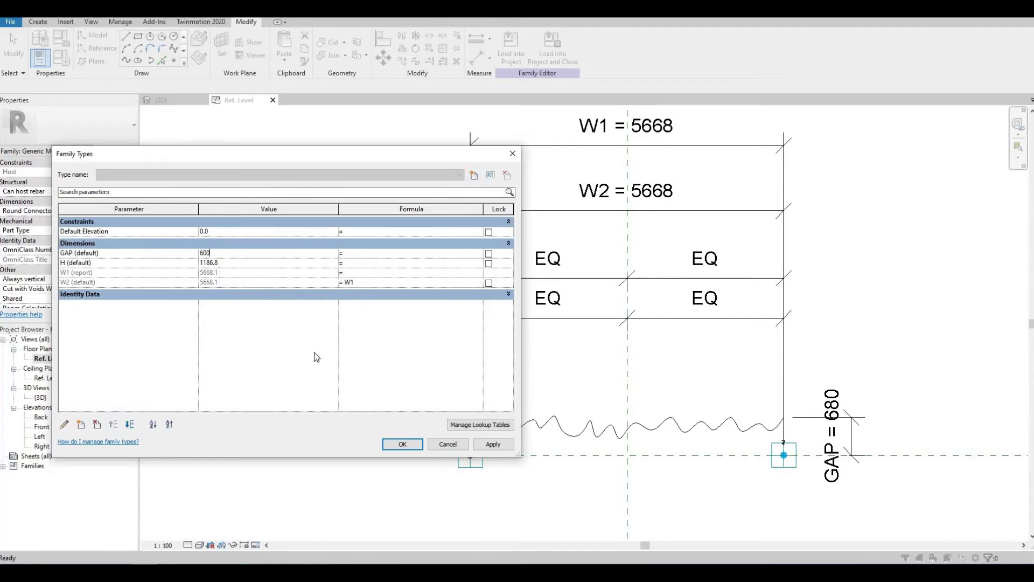
{"action": "left_click", "coordinate": [493, 442]}
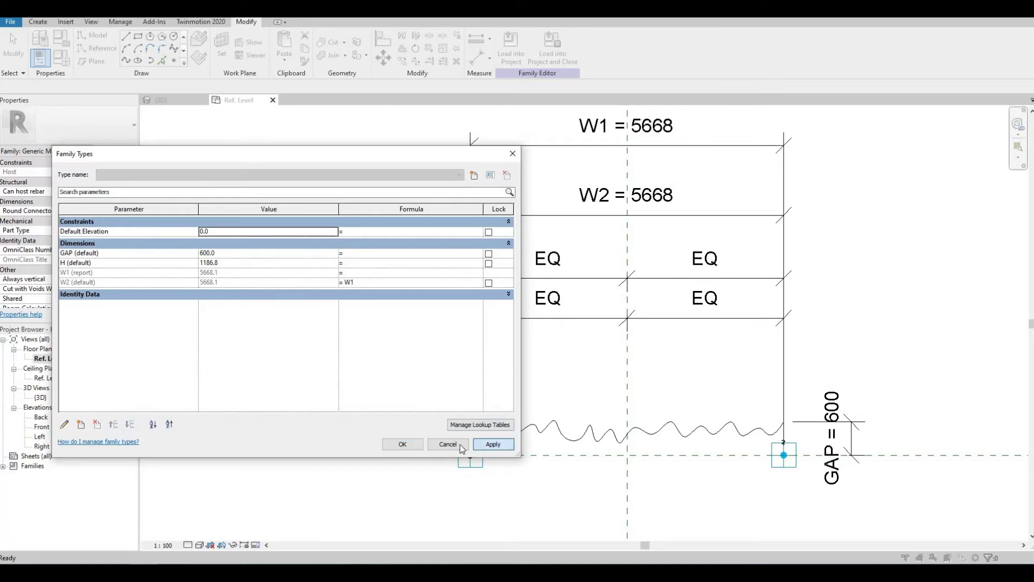
{"action": "left_click", "coordinate": [416, 444]}
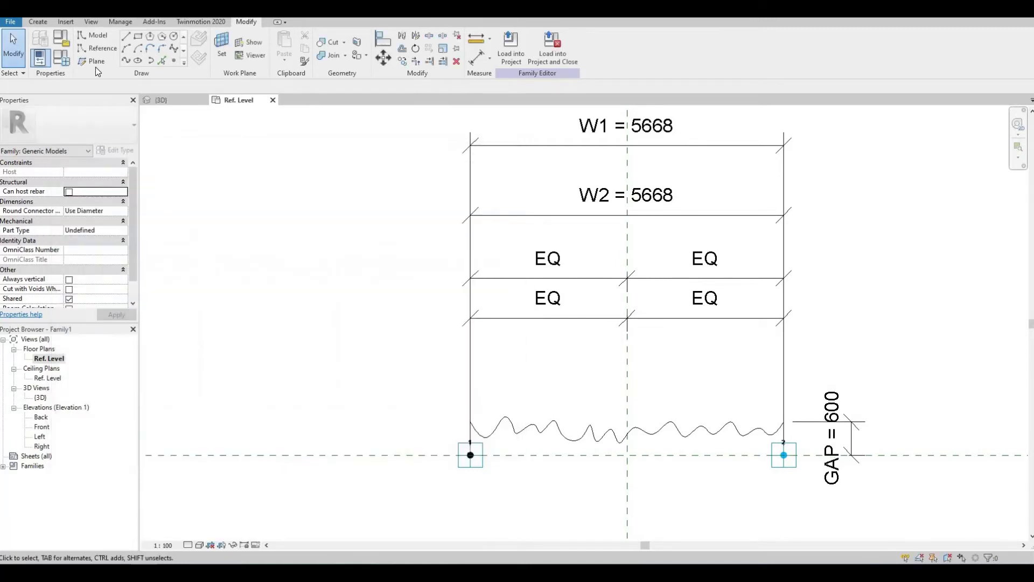
{"action": "left_click", "coordinate": [64, 61]}
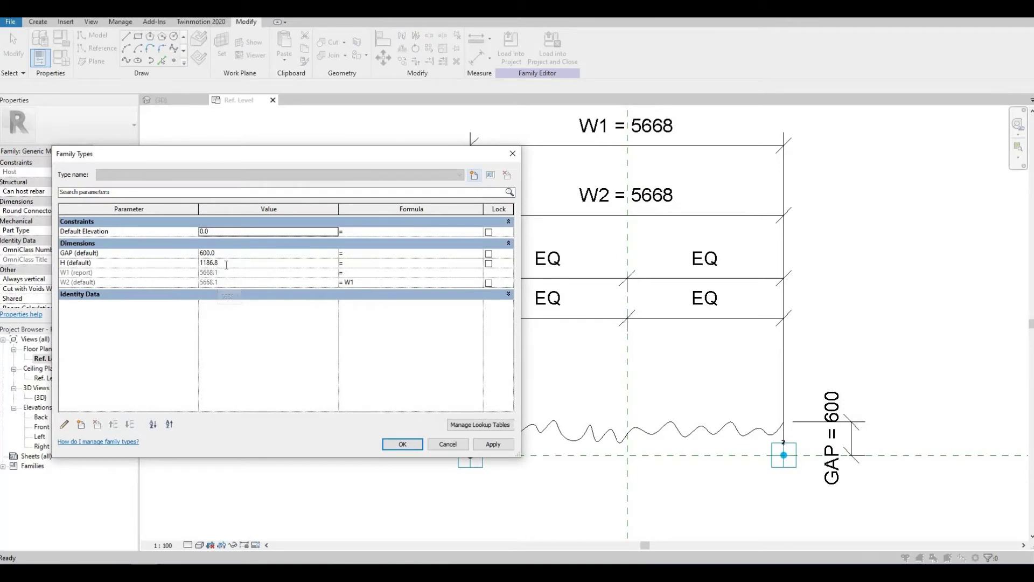
{"action": "left_click", "coordinate": [226, 264]}
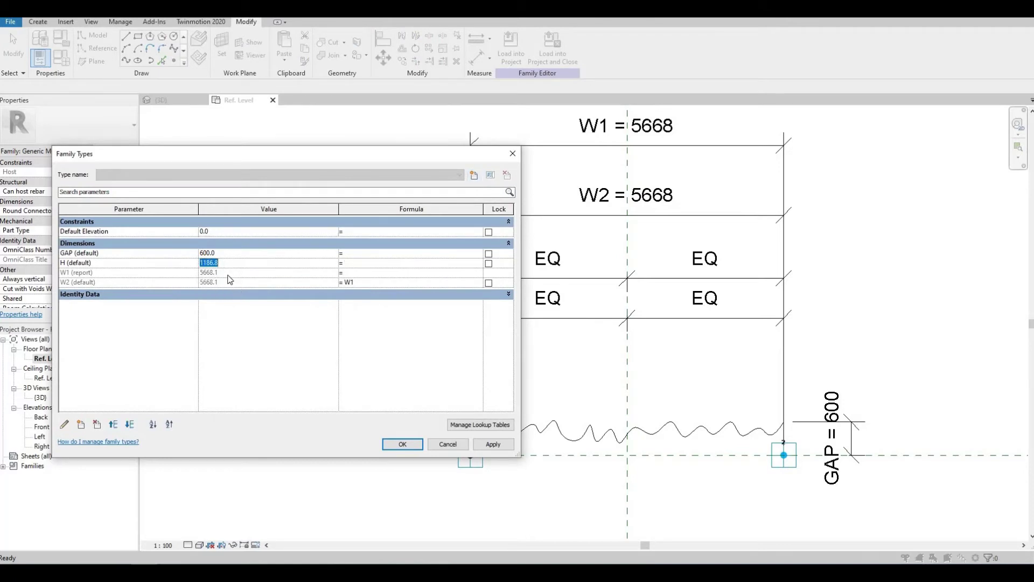
{"action": "left_click", "coordinate": [359, 308]}
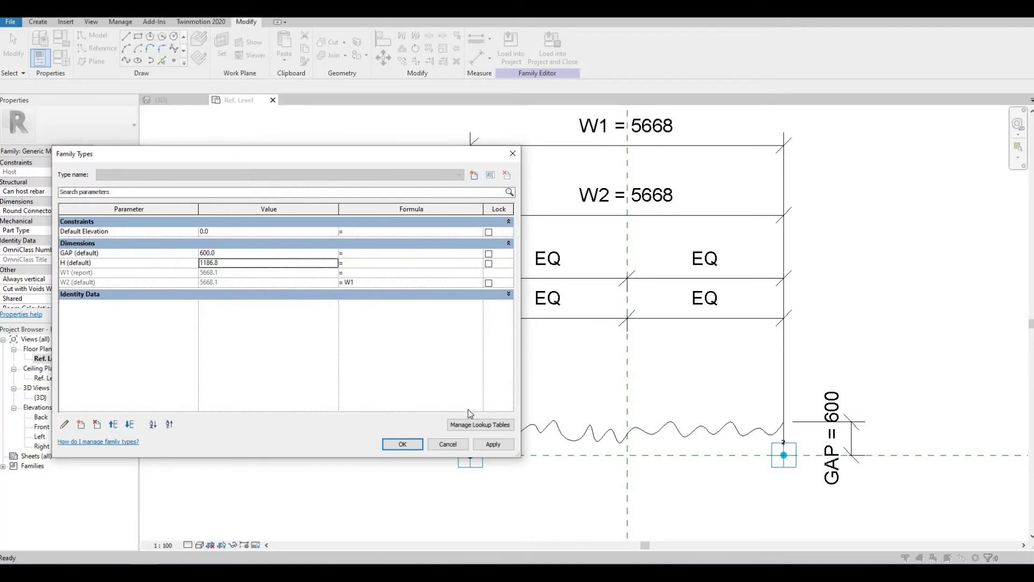
{"action": "left_click", "coordinate": [448, 444]}
In the 3D view, start a model spline and set its work plane to the raised reference point's horizontal plane
{"action": "middle_click_drag", "start_coordinate": [455, 388], "coordinate": [364, 371]}
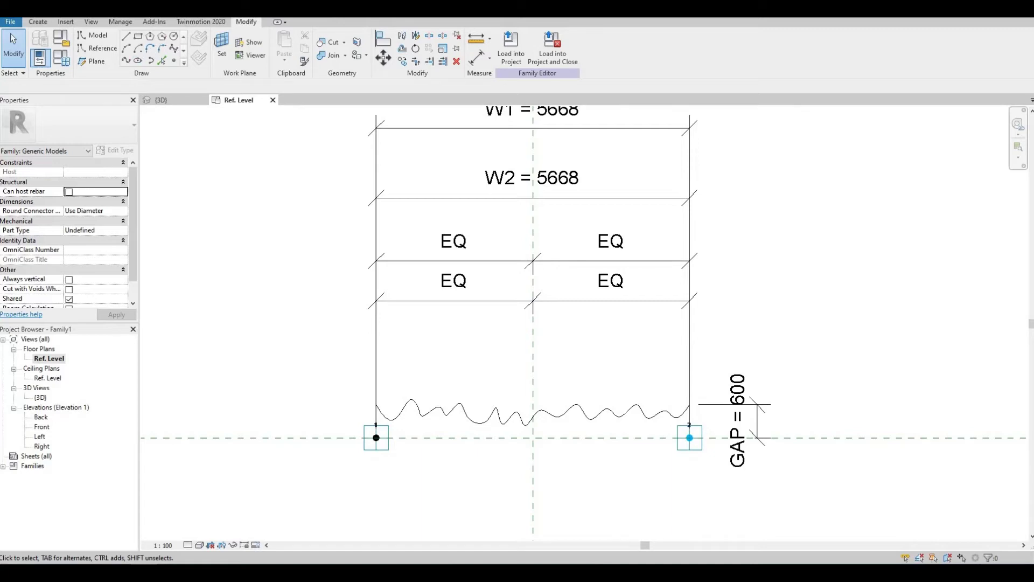
{"action": "left_click", "coordinate": [214, 12]}
{"action": "scroll", "coordinate": [402, 322], "scroll_direction": "down", "scroll_amount": 4}
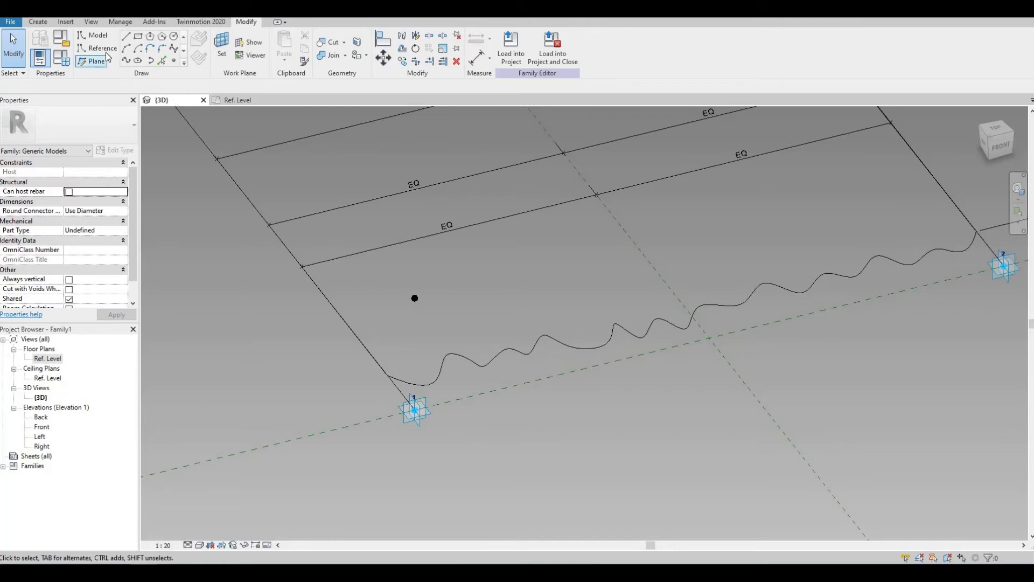
{"action": "left_click", "coordinate": [176, 53]}
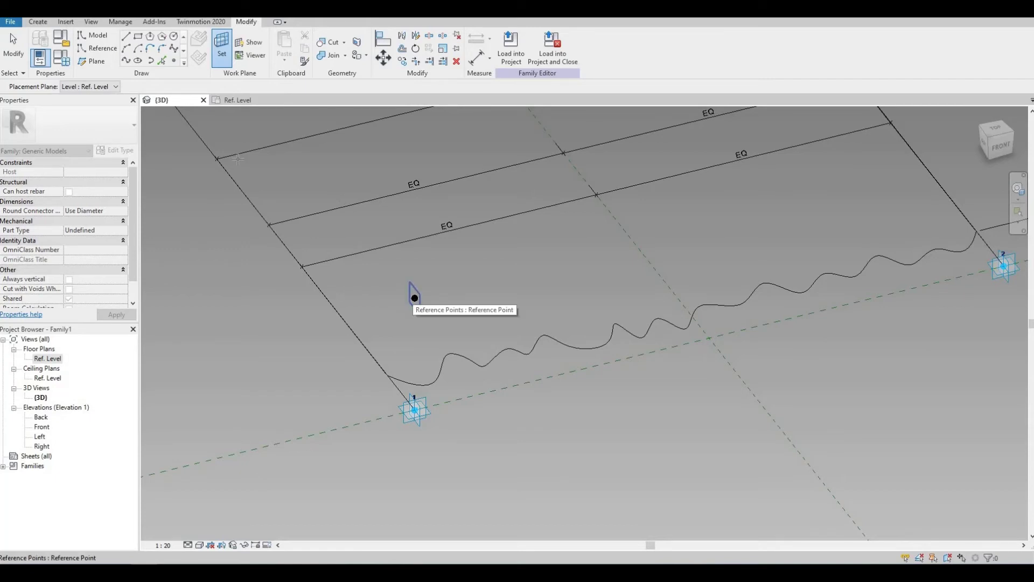
{"action": "left_click", "coordinate": [175, 50]}
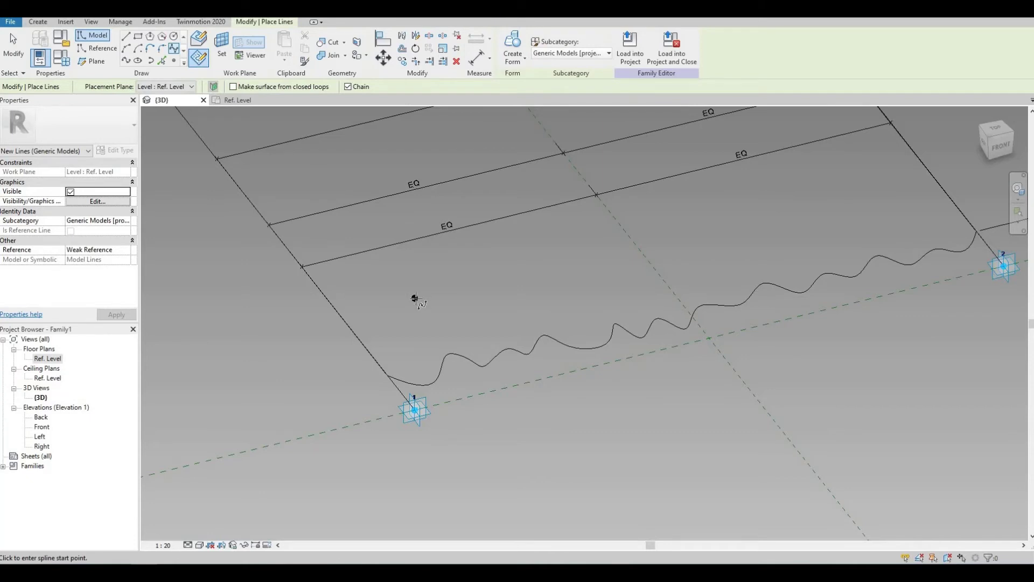
{"action": "left_click", "coordinate": [221, 49]}
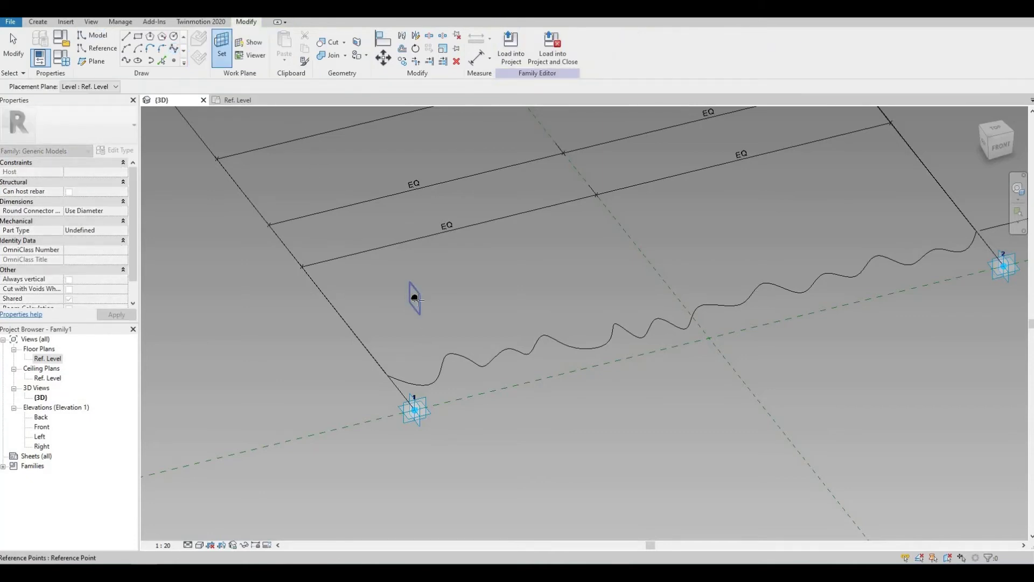
{"action": "key", "text": "Tab"}
{"action": "key", "text": "Tab"}
{"action": "left_click", "coordinate": [421, 304]}
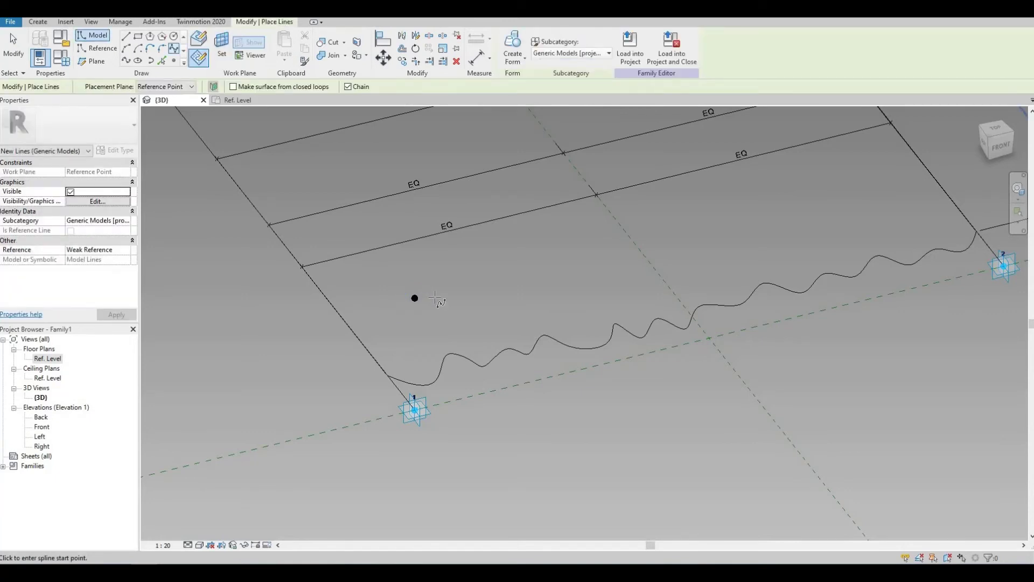
From the top view, draw a second wavy spline below the horizontal reference plane, spanning nearly from adaptive point 1 to point 2
{"action": "left_click", "coordinate": [995, 129]}
{"action": "left_click", "coordinate": [995, 129]}
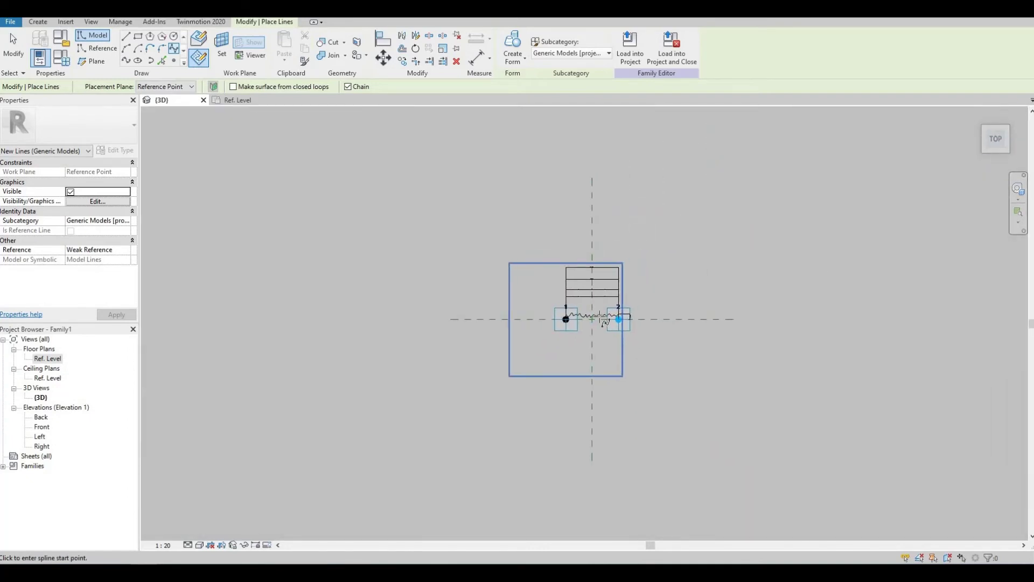
{"action": "scroll", "coordinate": [558, 324], "scroll_direction": "up", "scroll_amount": 6}
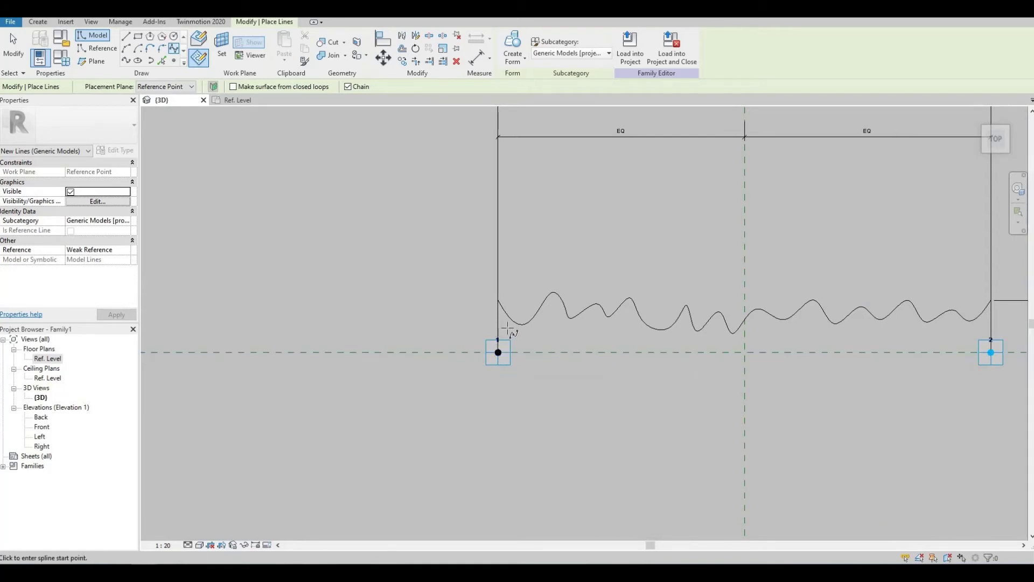
{"action": "left_click", "coordinate": [505, 387]}
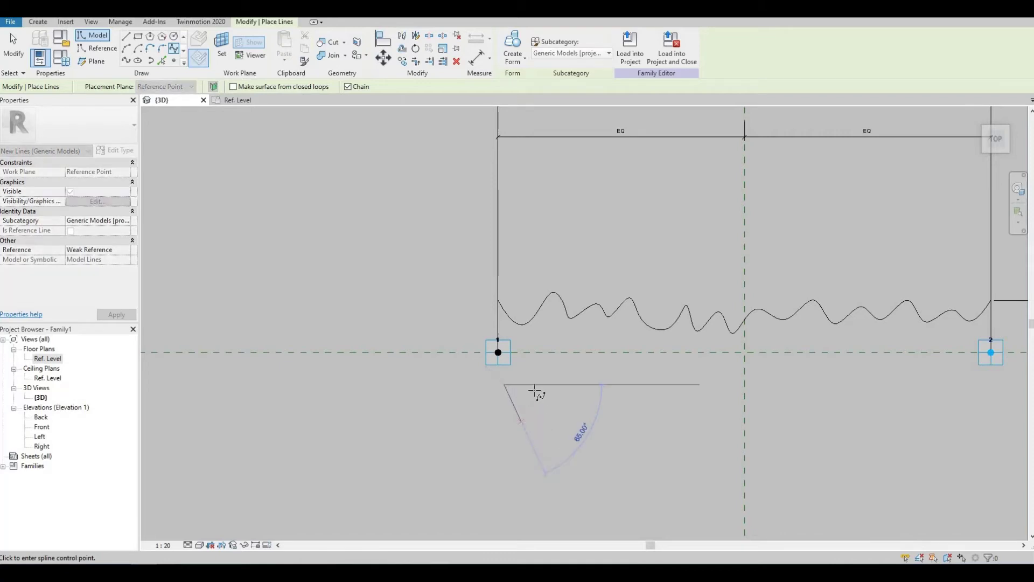
{"action": "left_click", "coordinate": [522, 421]}
{"action": "left_click", "coordinate": [535, 379]}
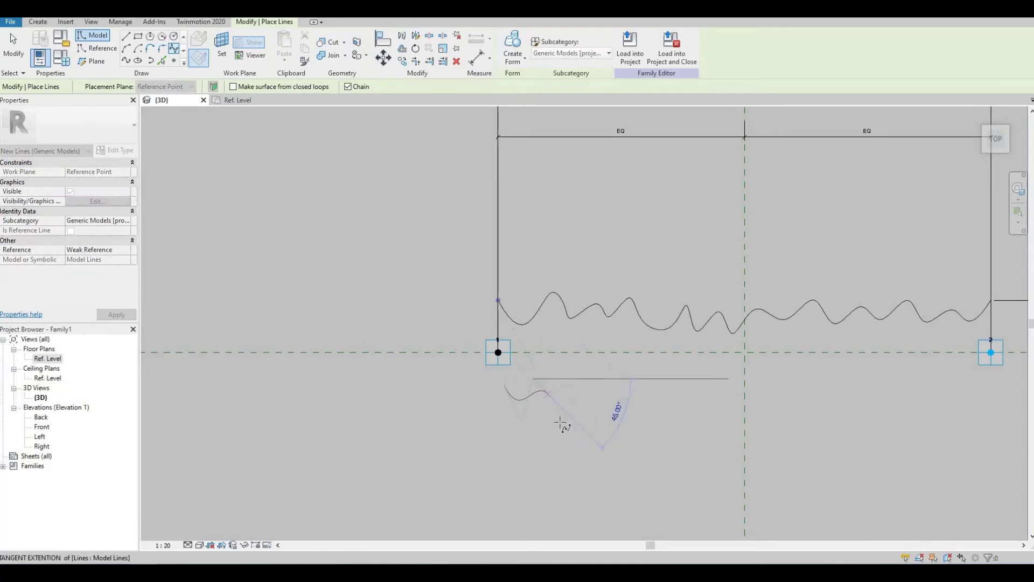
{"action": "left_click", "coordinate": [564, 424]}
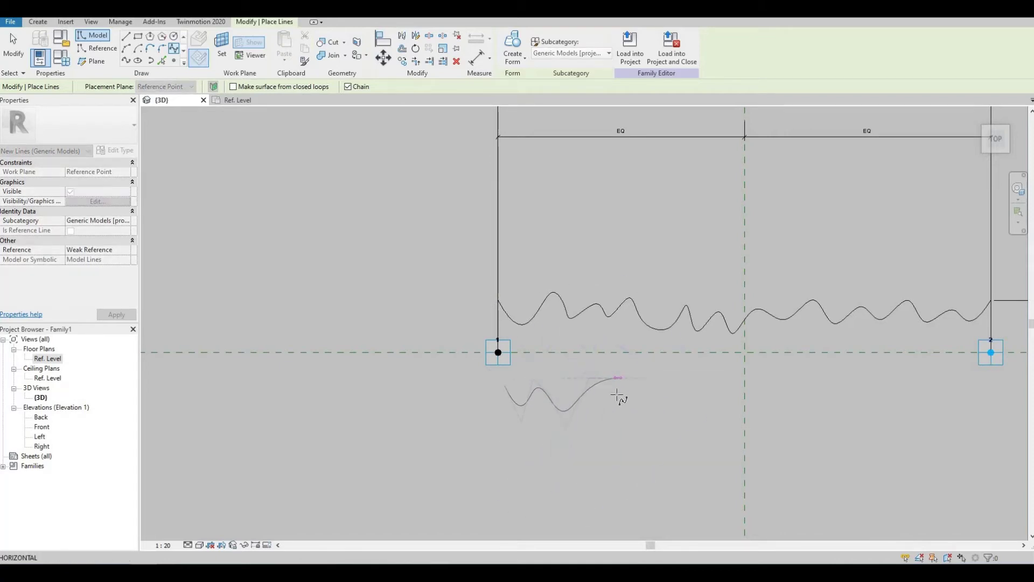
{"action": "left_click", "coordinate": [626, 418]}
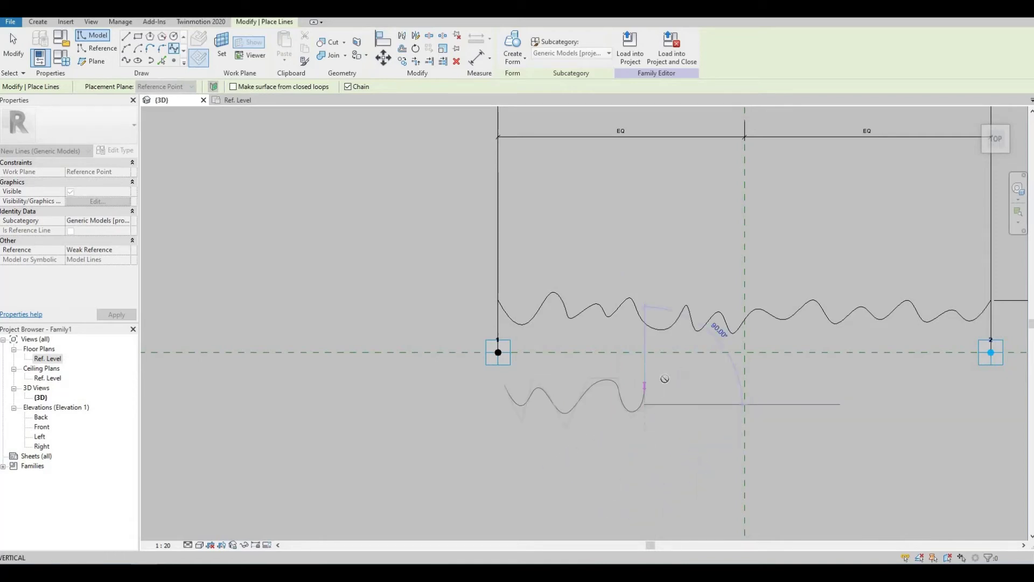
{"action": "left_click", "coordinate": [685, 421]}
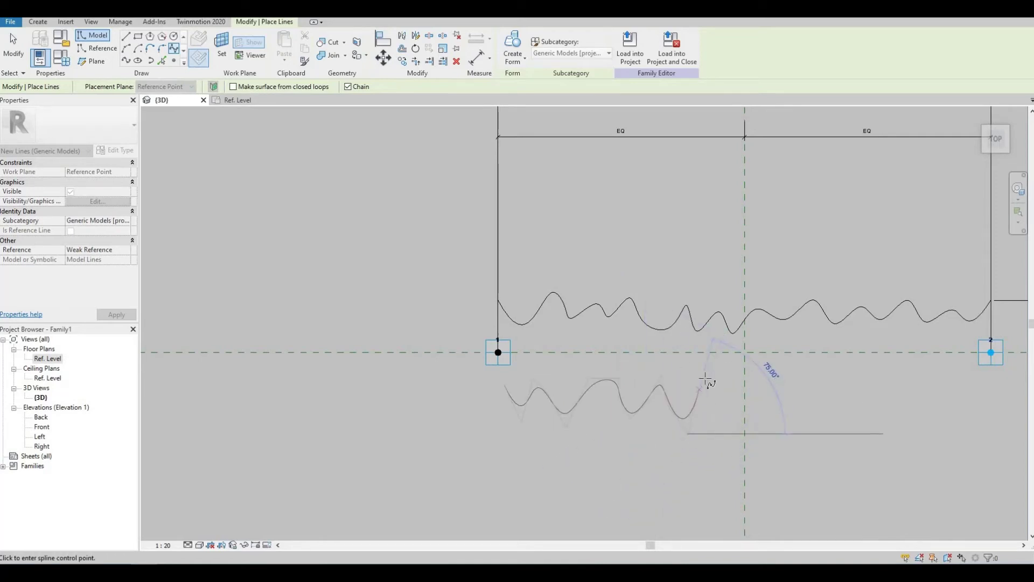
{"action": "middle_click_drag", "start_coordinate": [719, 395], "coordinate": [614, 400]}
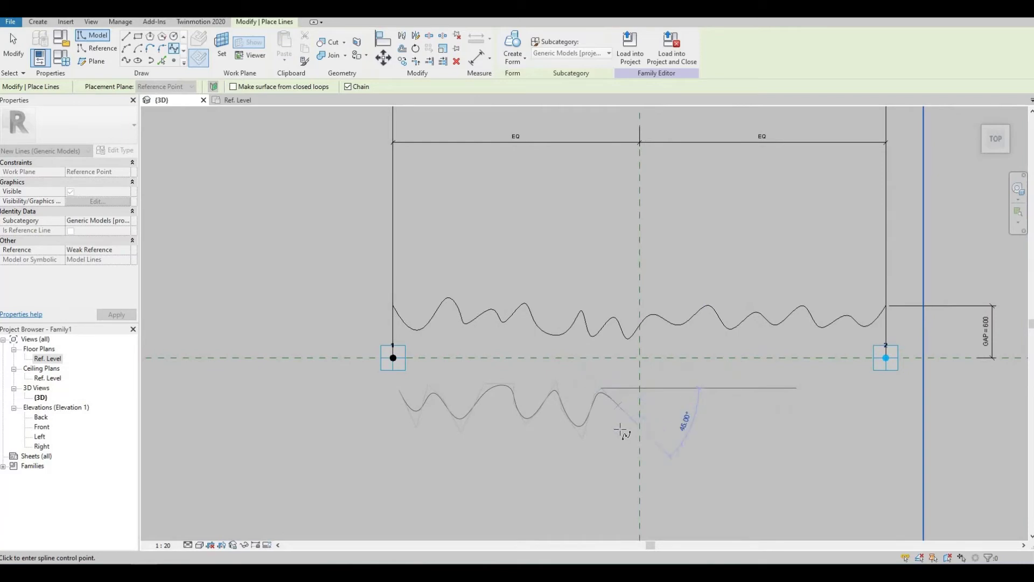
{"action": "left_click", "coordinate": [622, 429]}
{"action": "left_click", "coordinate": [685, 413]}
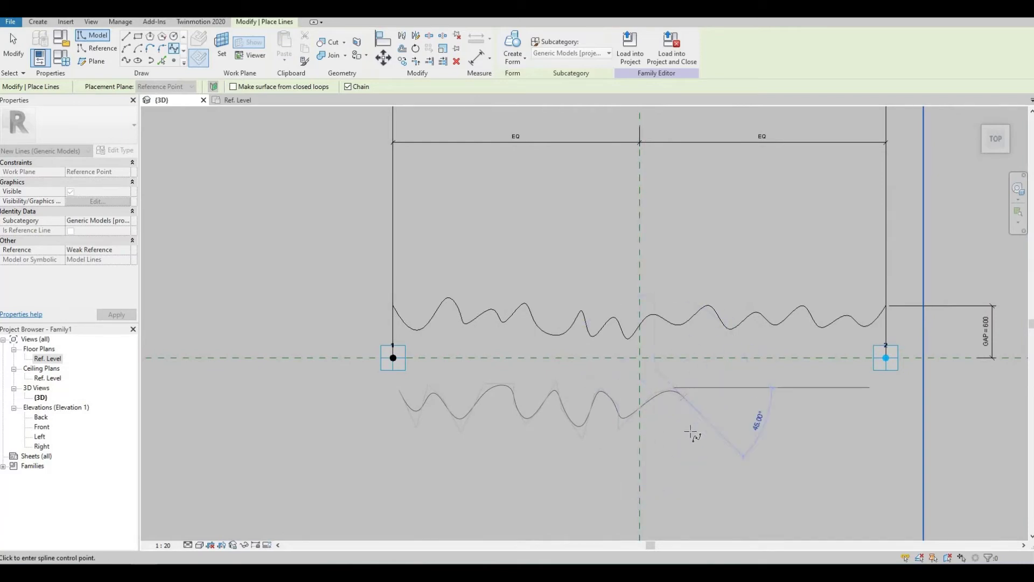
{"action": "left_click", "coordinate": [703, 443]}
{"action": "left_click", "coordinate": [716, 397]}
{"action": "left_click", "coordinate": [729, 384]}
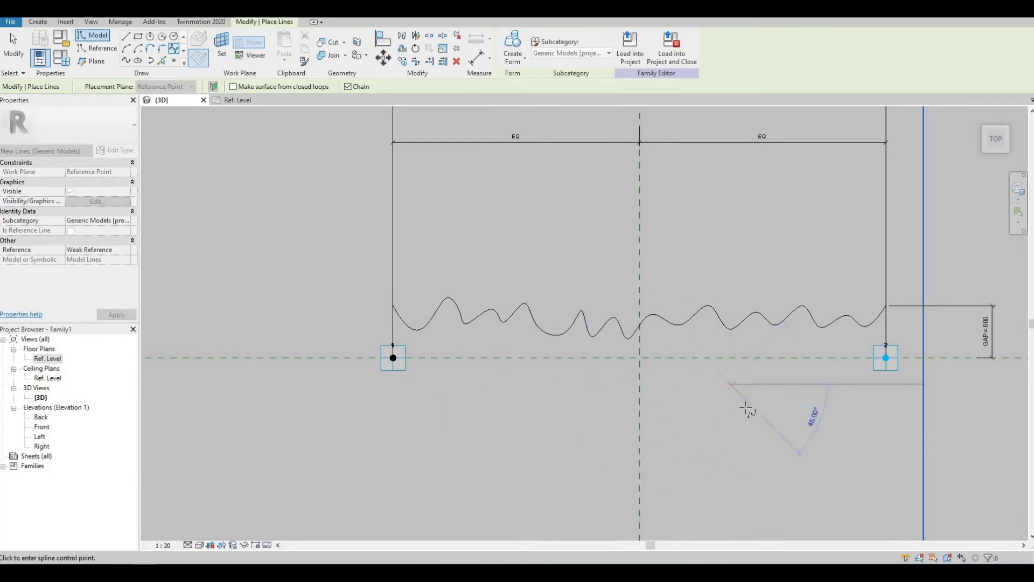
{"action": "left_click", "coordinate": [745, 406]}
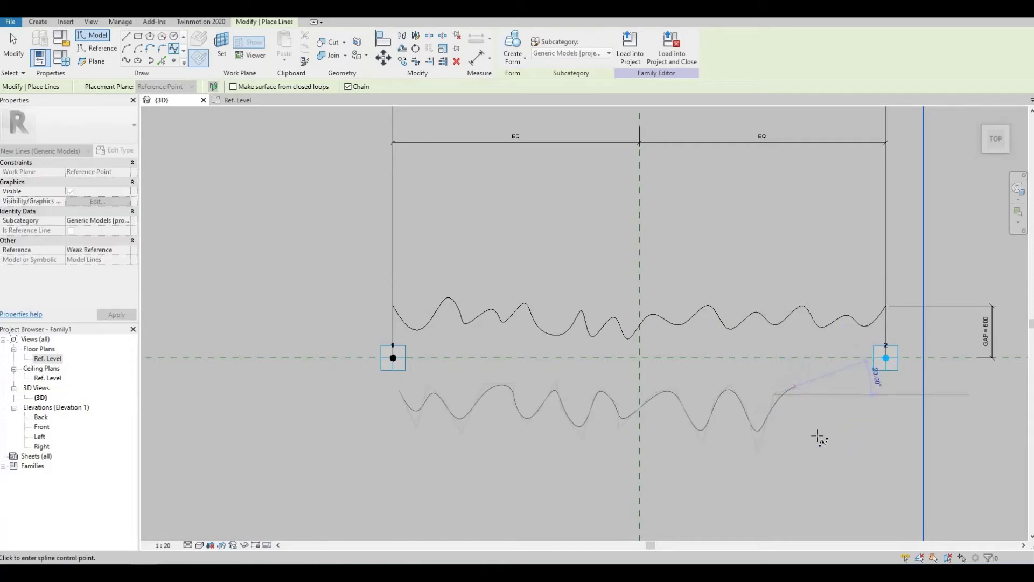
{"action": "left_click", "coordinate": [817, 435]}
{"action": "left_click", "coordinate": [858, 379]}
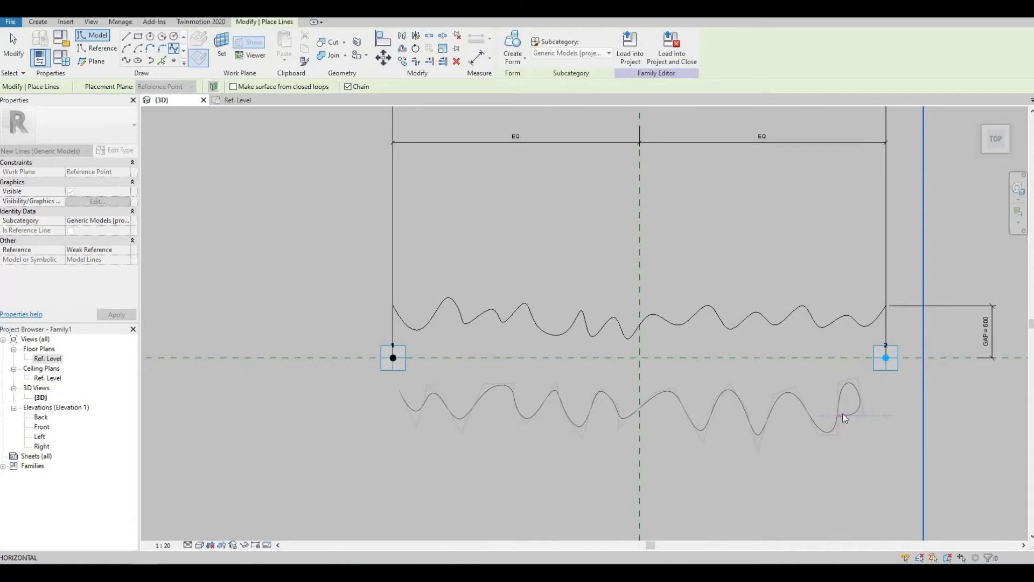
{"action": "key", "text": "Escape"}
{"action": "key", "text": "Escape"}
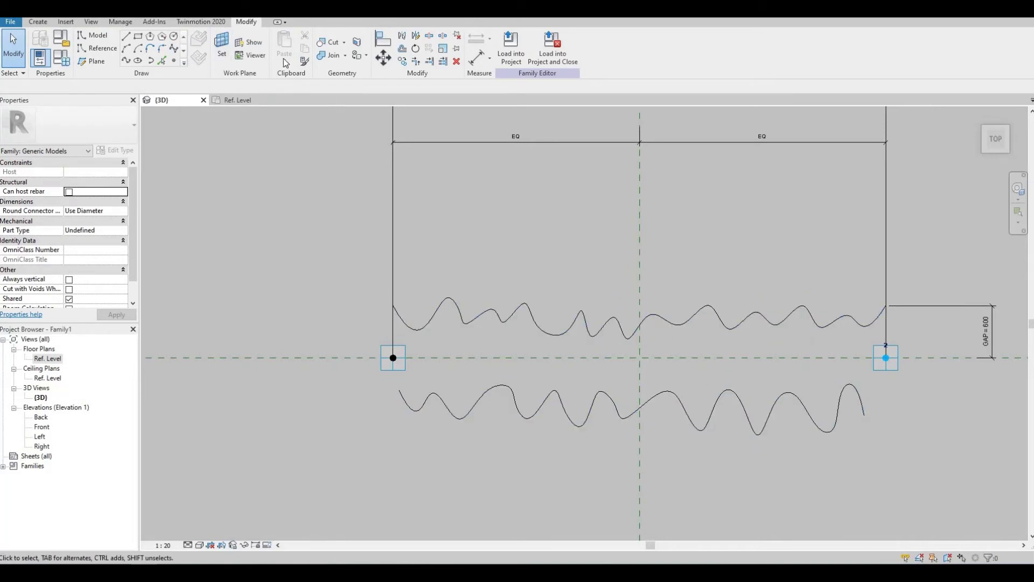
Align the second wavy spline's end-to-end reference with the Center (Front/Back) reference plane
{"action": "left_click", "coordinate": [382, 42]}
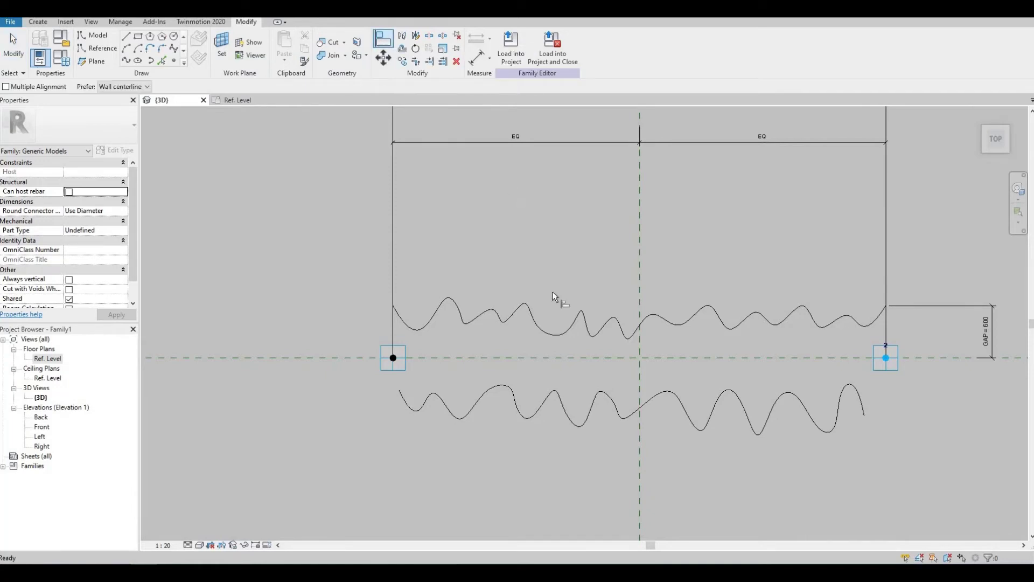
{"action": "left_click", "coordinate": [557, 358]}
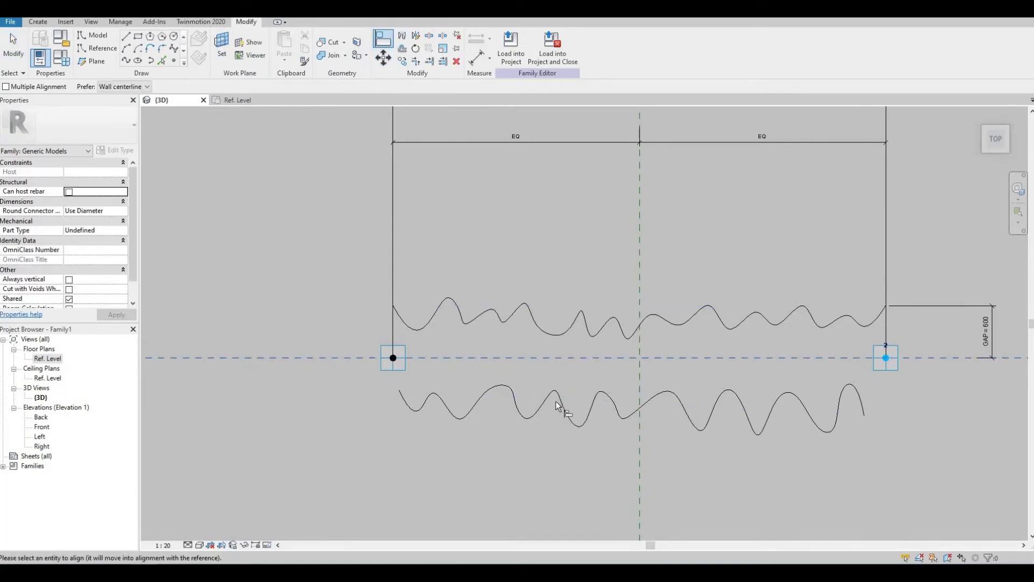
{"action": "left_click", "coordinate": [558, 403]}
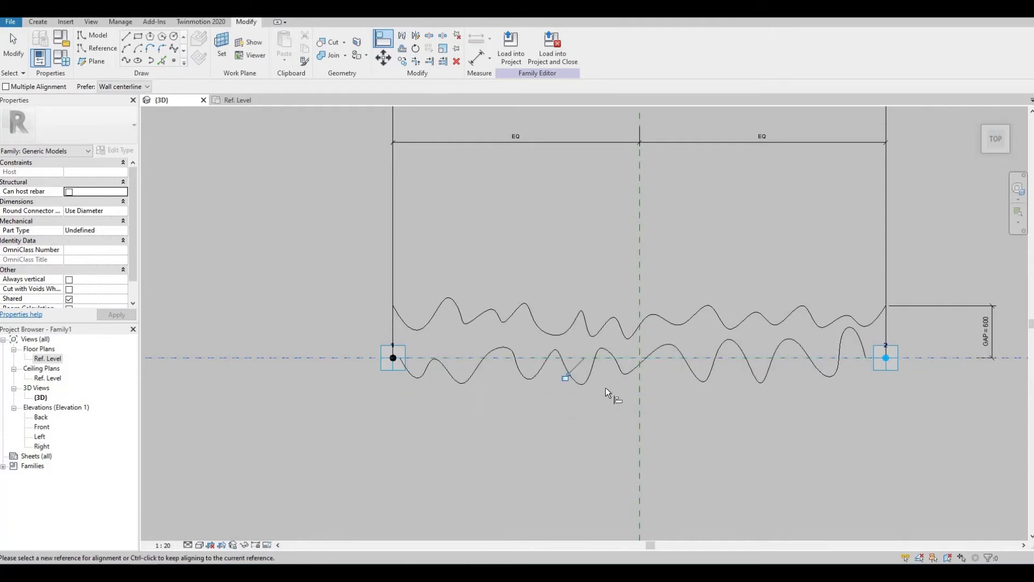
{"action": "left_click", "coordinate": [698, 401]}
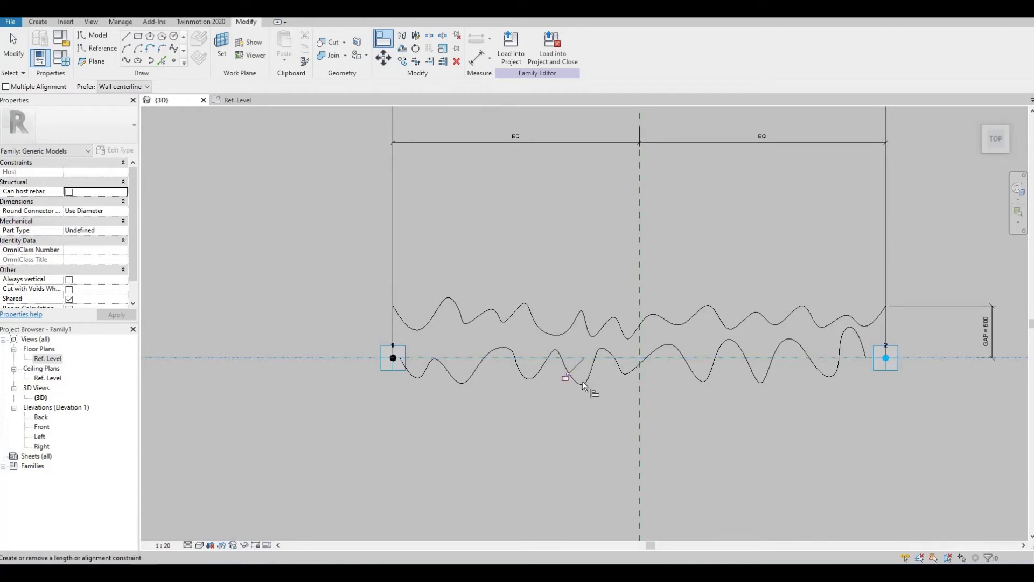
{"action": "key", "text": "Escape"}
{"action": "key", "text": "Escape"}
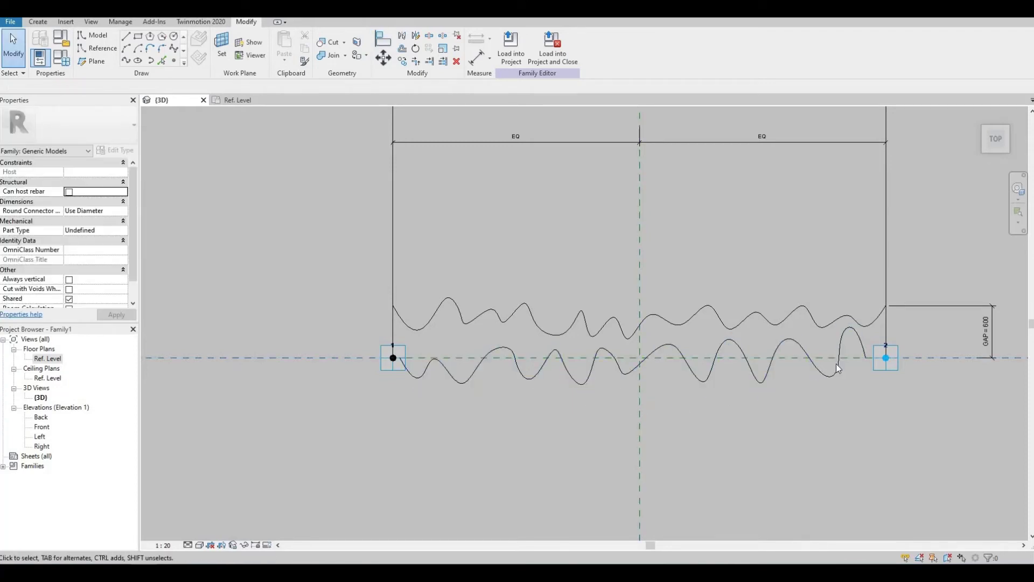
Reshape the second spline by moving its control points to even out the peaks and troughs of its waves
{"action": "left_click", "coordinate": [861, 344]}
{"action": "left_click", "coordinate": [863, 353]}
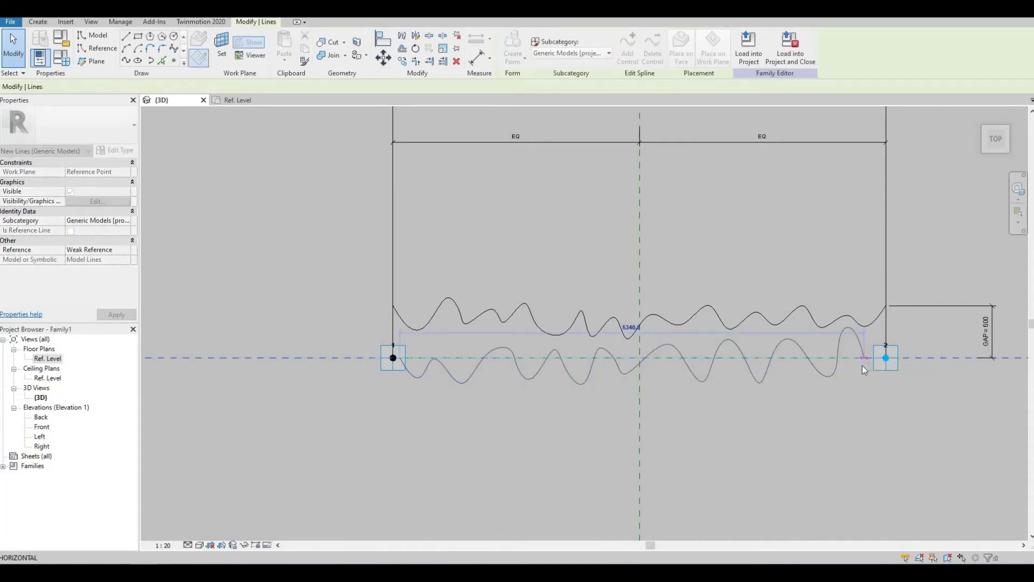
{"action": "left_click", "coordinate": [863, 364]}
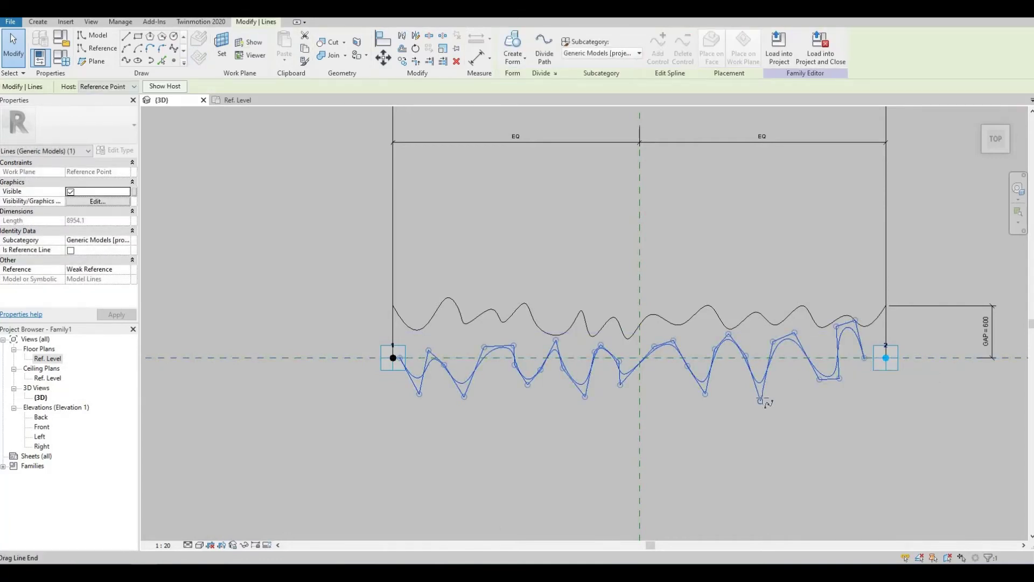
{"action": "left_click_drag", "start_coordinate": [761, 399], "coordinate": [431, 329]}
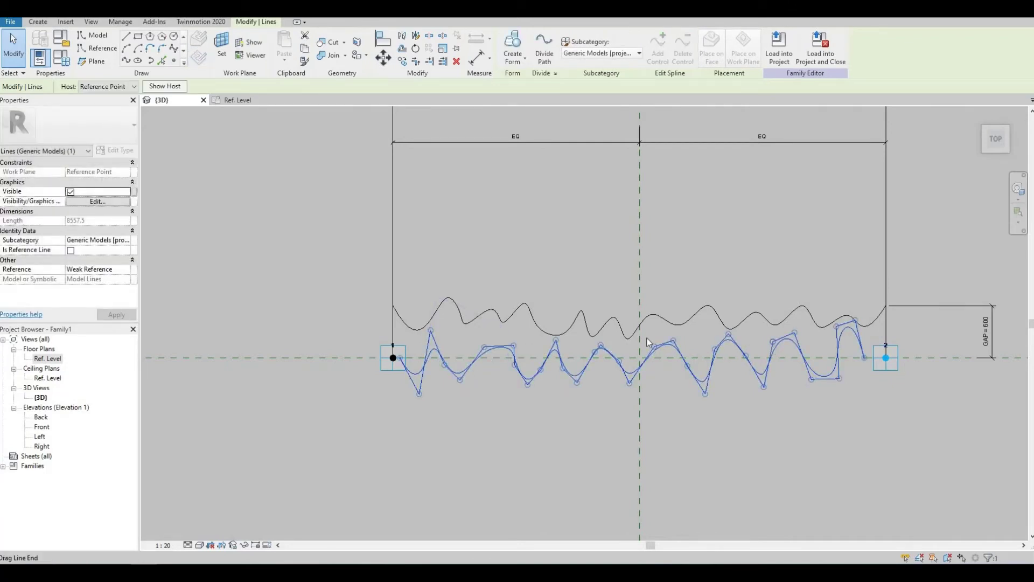
Dimension the second spline's two ends to the vertical center reference plane and make the segments equal
{"action": "left_click", "coordinate": [480, 64]}
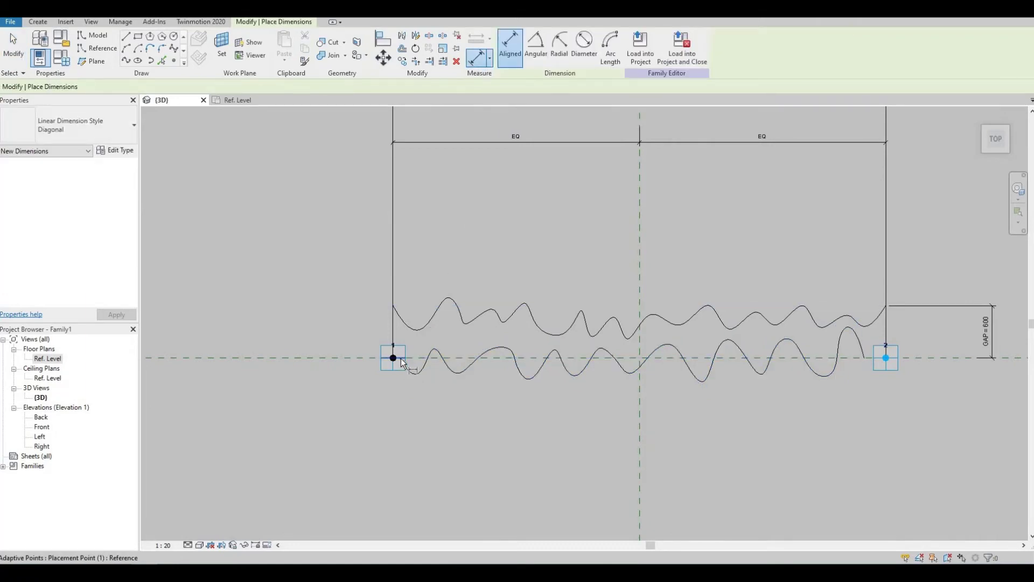
{"action": "key", "text": "Tab"}
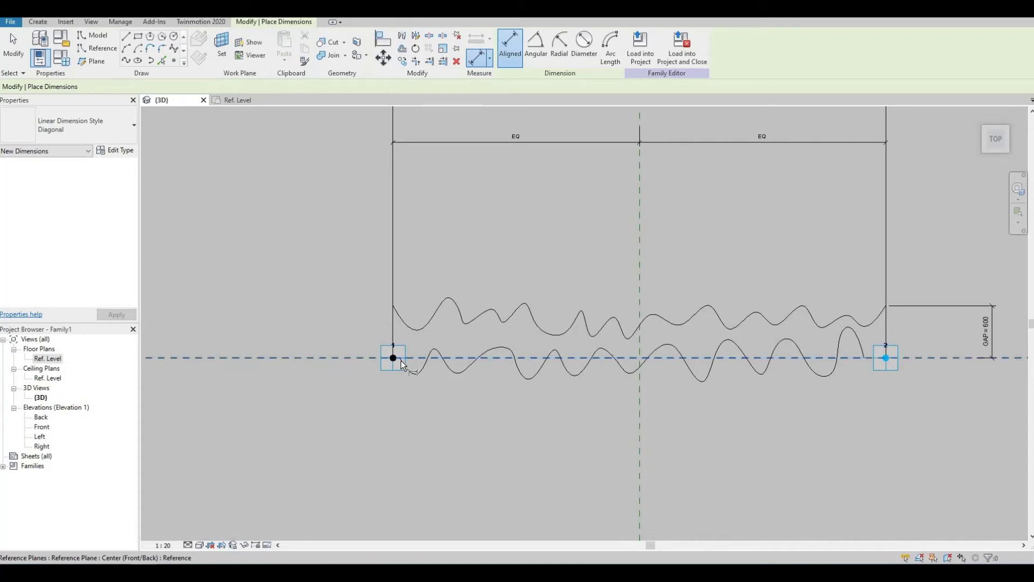
{"action": "left_click", "coordinate": [400, 361]}
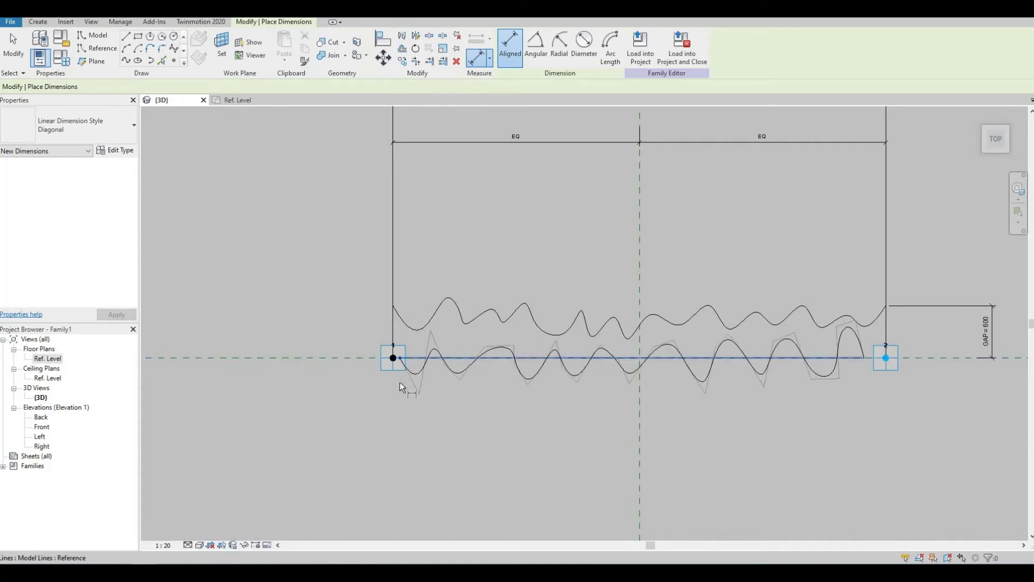
{"action": "left_click", "coordinate": [641, 429]}
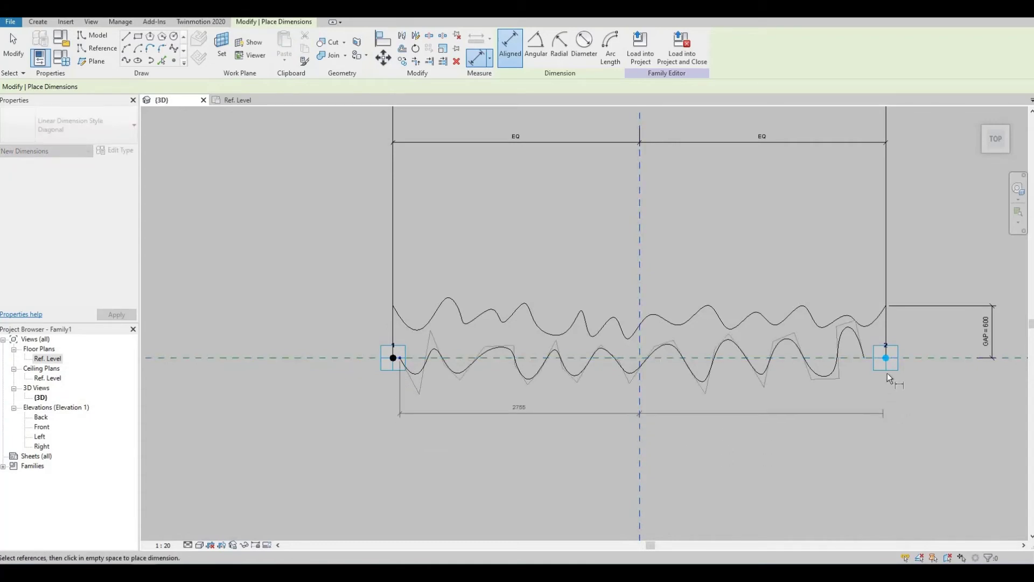
{"action": "left_click", "coordinate": [867, 357]}
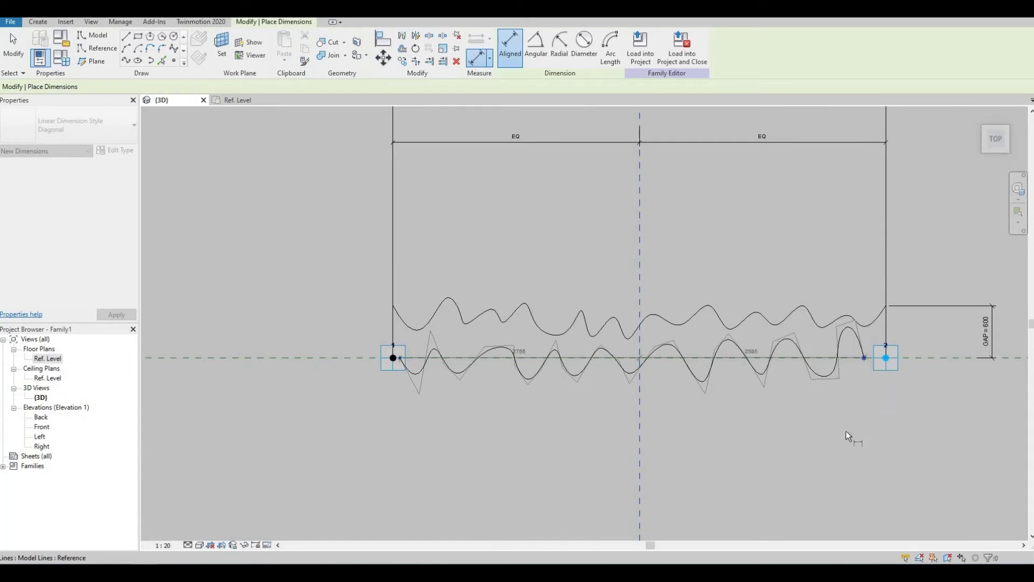
{"action": "middle_click_drag", "start_coordinate": [837, 441], "coordinate": [759, 313]}
{"action": "scroll", "coordinate": [761, 318], "scroll_direction": "down", "scroll_amount": 1}
{"action": "left_click", "coordinate": [763, 350]}
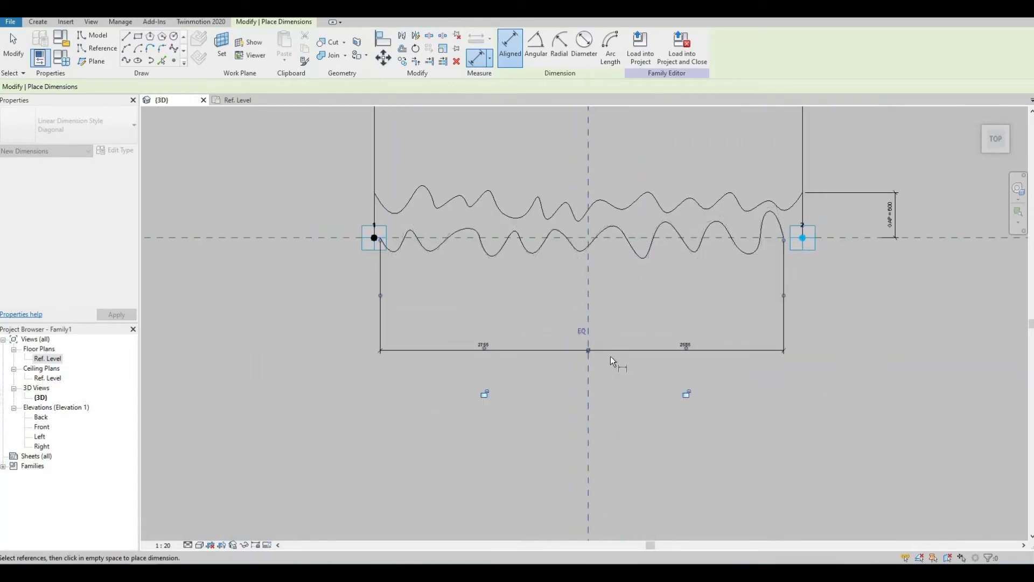
{"action": "left_click", "coordinate": [581, 333]}
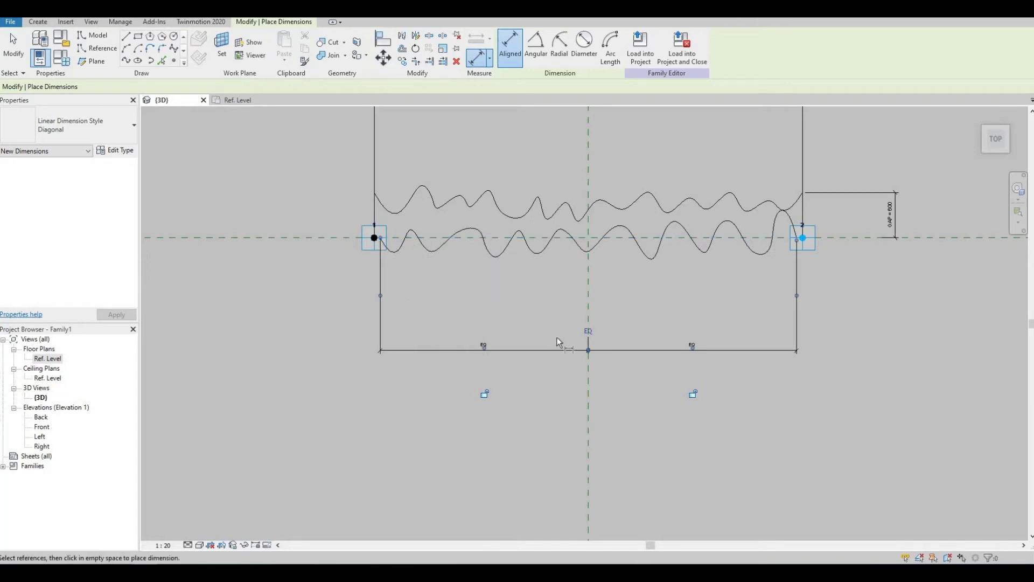
Add an overall aligned dimension between the second spline's two ends, below the equality dimension
{"action": "left_click", "coordinate": [479, 63]}
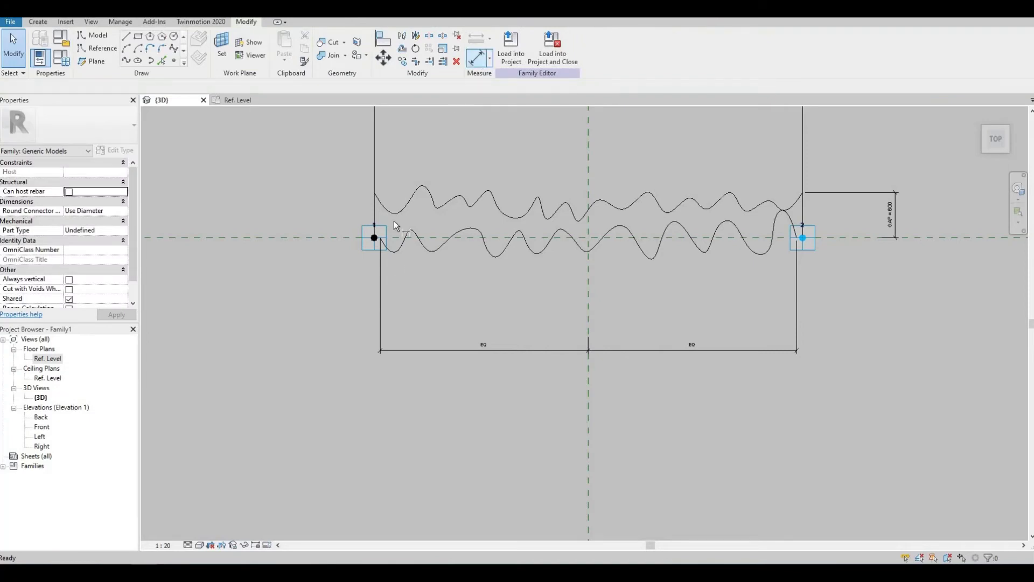
{"action": "scroll", "coordinate": [383, 245], "scroll_direction": "up", "scroll_amount": 2}
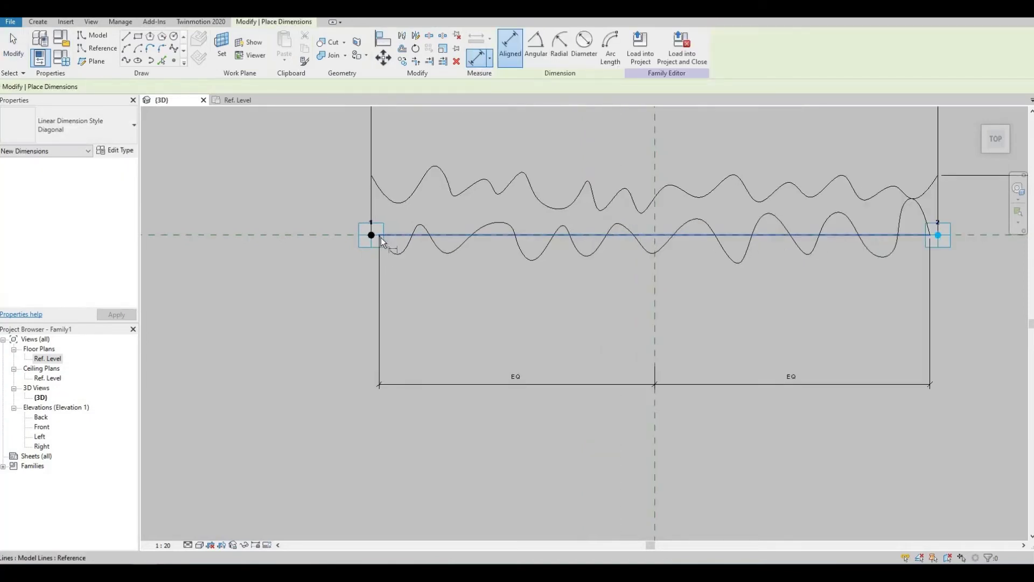
{"action": "key", "text": "Tab"}
{"action": "left_click", "coordinate": [380, 238]}
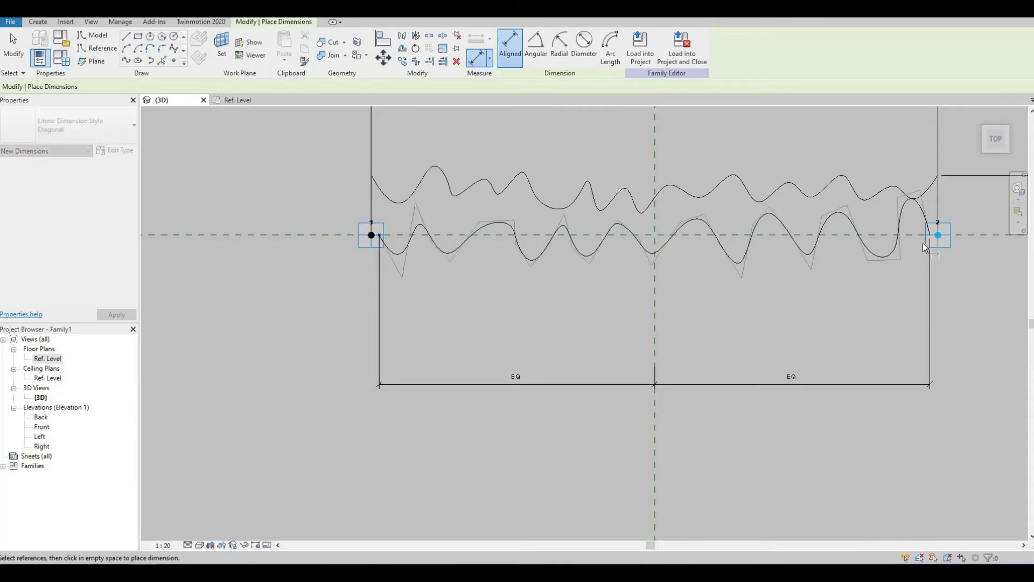
{"action": "key", "text": "Tab"}
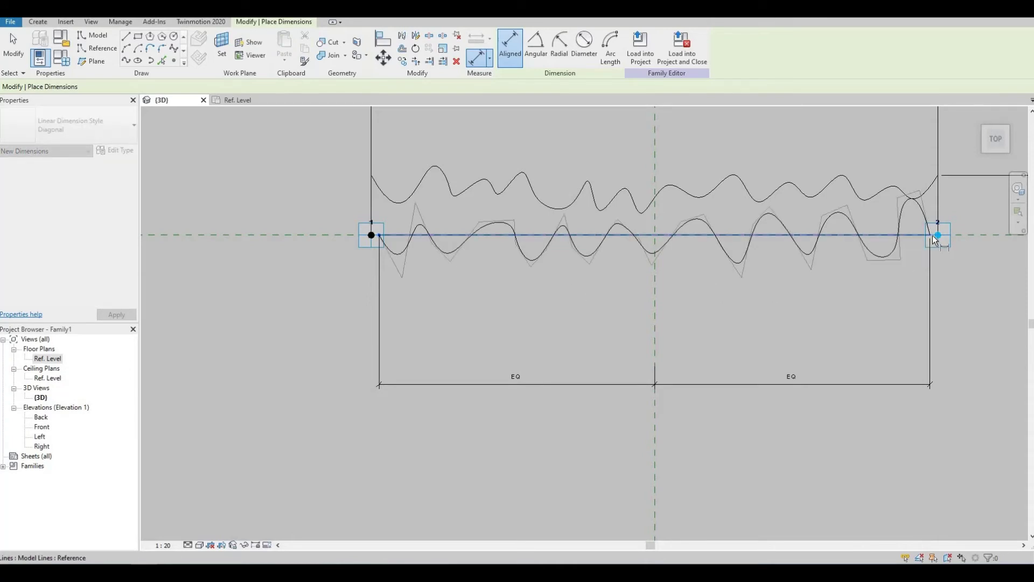
{"action": "key", "text": "Tab"}
{"action": "left_click", "coordinate": [932, 235]}
{"action": "middle_click_drag", "start_coordinate": [907, 404], "coordinate": [878, 348]}
{"action": "scroll", "coordinate": [879, 352], "scroll_direction": "down", "scroll_amount": 2}
{"action": "left_click", "coordinate": [877, 359]}
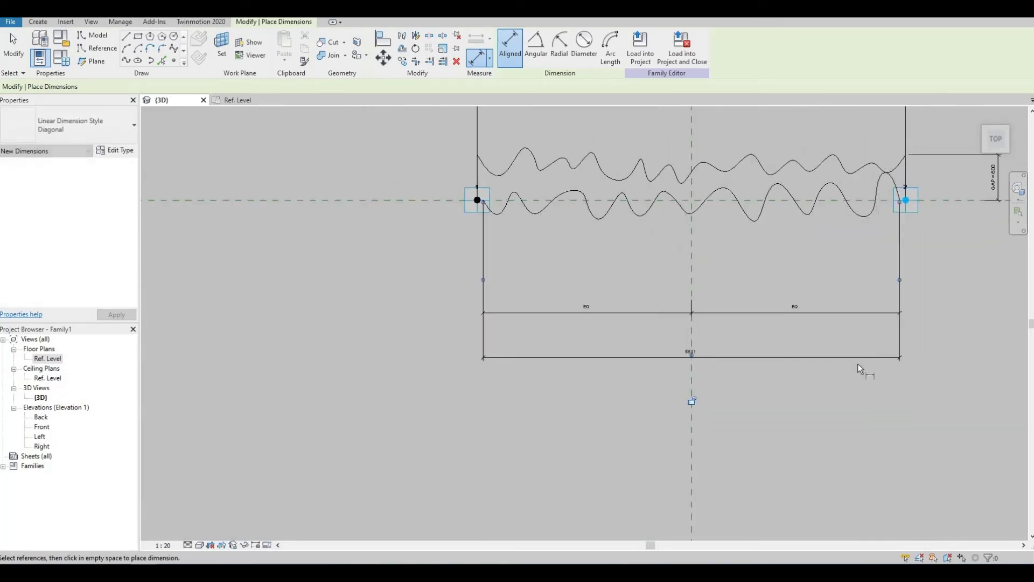
{"action": "middle_click_drag", "start_coordinate": [840, 377], "coordinate": [812, 376]}
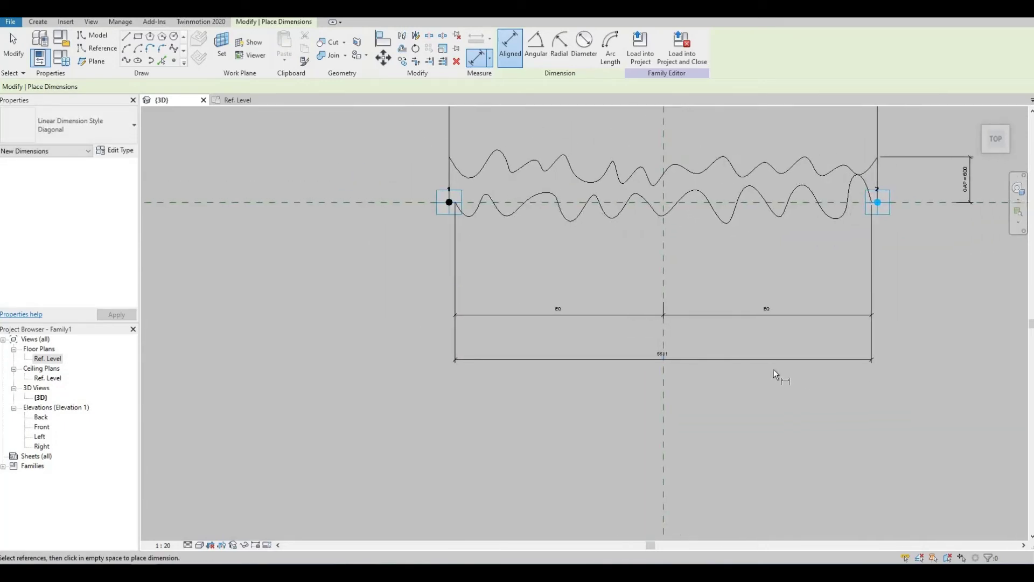
{"action": "key", "text": "Escape"}
Label the second spline's overall dimension with the W2 parameter
{"action": "left_click", "coordinate": [757, 361]}
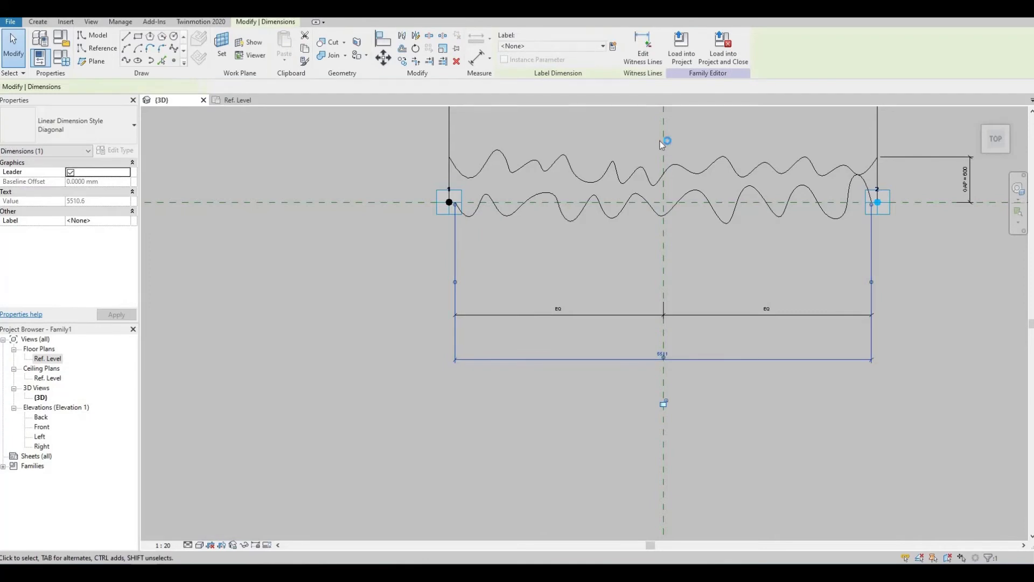
{"action": "middle_click_drag", "start_coordinate": [647, 200], "coordinate": [640, 310]}
{"action": "scroll", "coordinate": [649, 312], "scroll_direction": "down", "scroll_amount": 2}
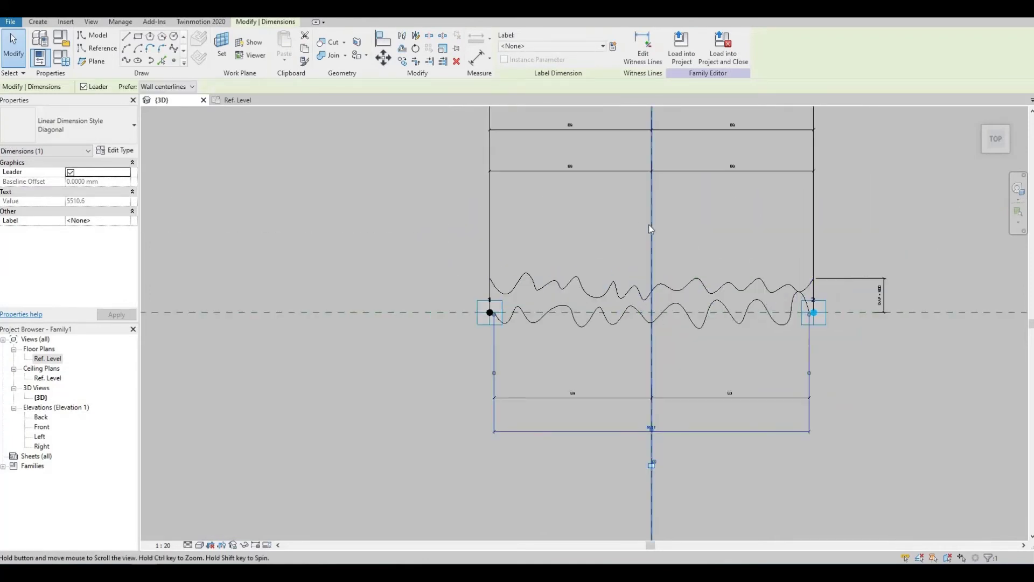
{"action": "middle_click_drag", "start_coordinate": [646, 228], "coordinate": [643, 275]}
{"action": "scroll", "coordinate": [625, 146], "scroll_direction": "up", "scroll_amount": 3}
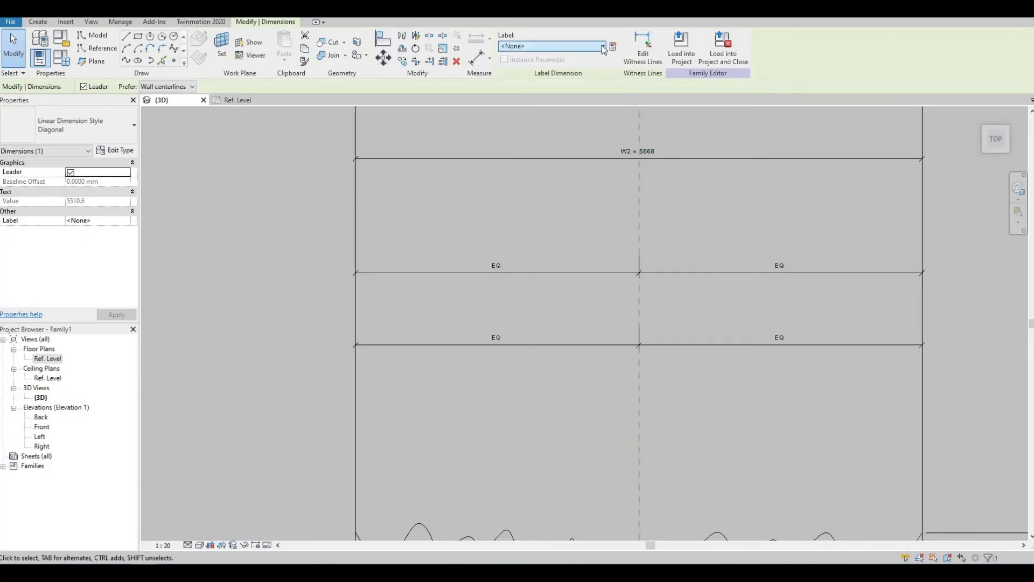
{"action": "left_click", "coordinate": [571, 46]}
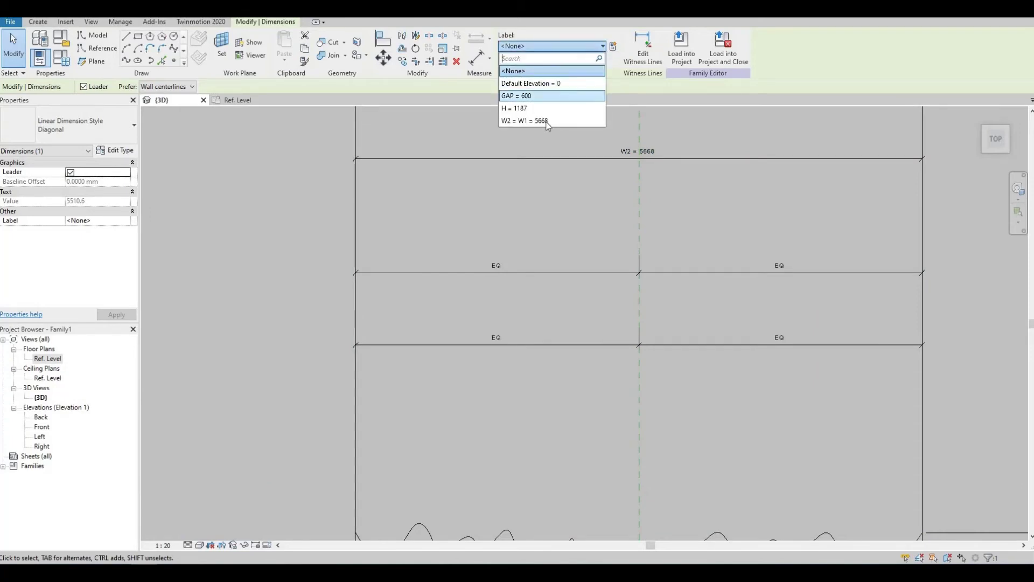
{"action": "scroll", "coordinate": [658, 452], "scroll_direction": "down", "scroll_amount": 2}
{"action": "middle_click_drag", "start_coordinate": [658, 453], "coordinate": [645, 293]}
{"action": "middle_click_drag", "start_coordinate": [632, 344], "coordinate": [631, 319]}
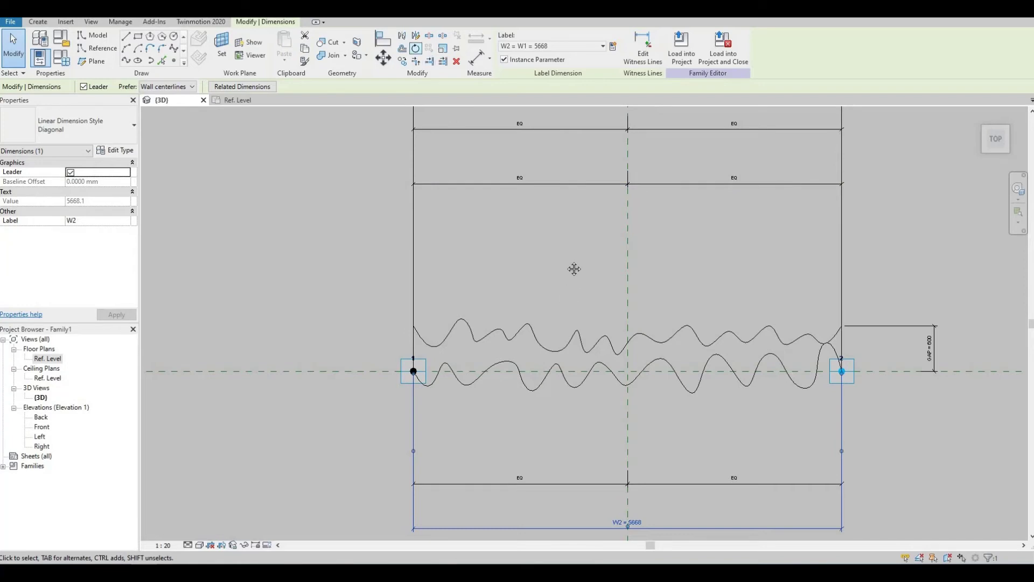
{"action": "middle_click_drag", "start_coordinate": [574, 269], "coordinate": [579, 234]}
{"action": "left_click", "coordinate": [543, 292]}
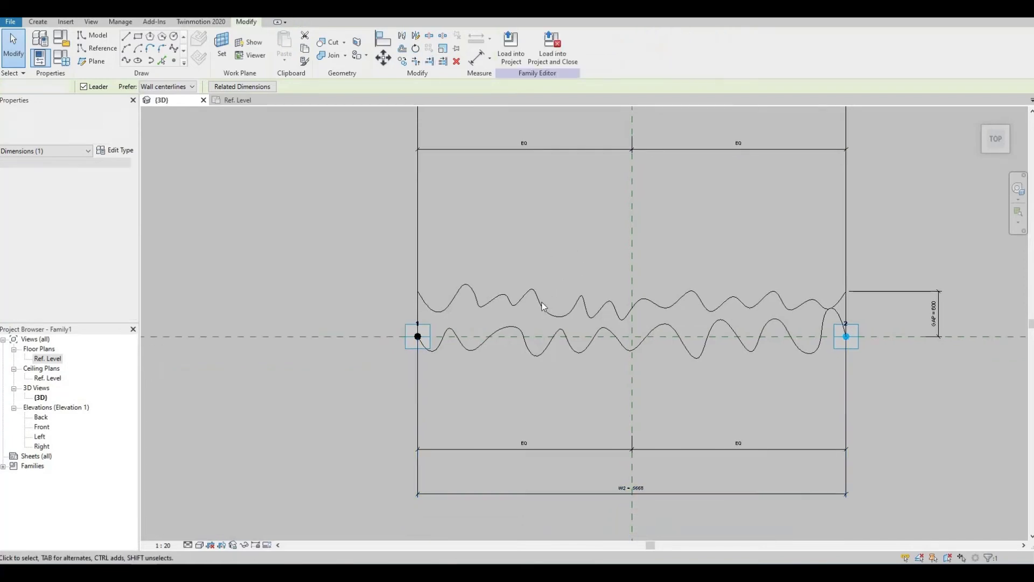
Align the second spline's end-to-end reference with the first spline's and lock the alignment
{"action": "left_click", "coordinate": [383, 40]}
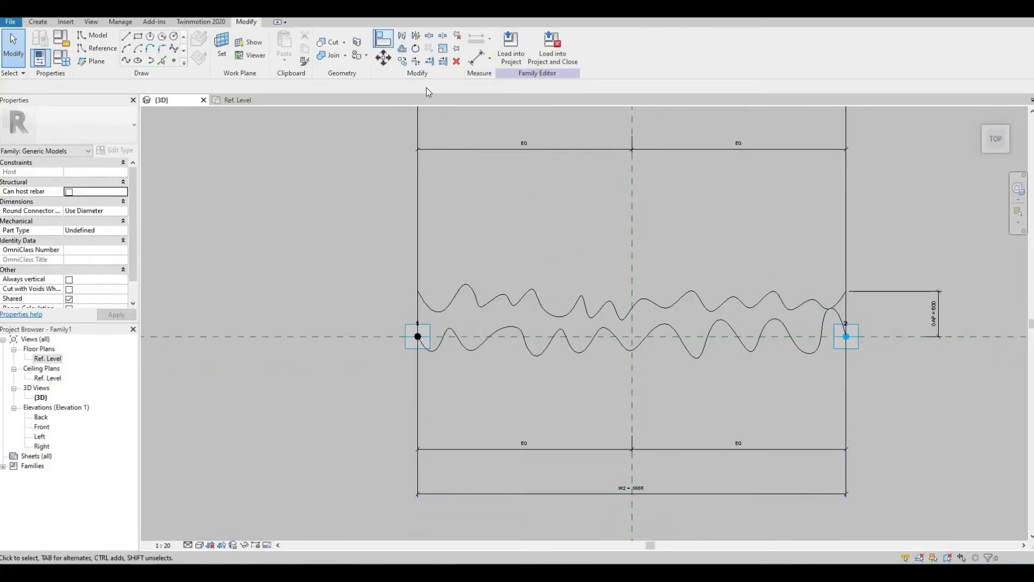
{"action": "left_click", "coordinate": [568, 294]}
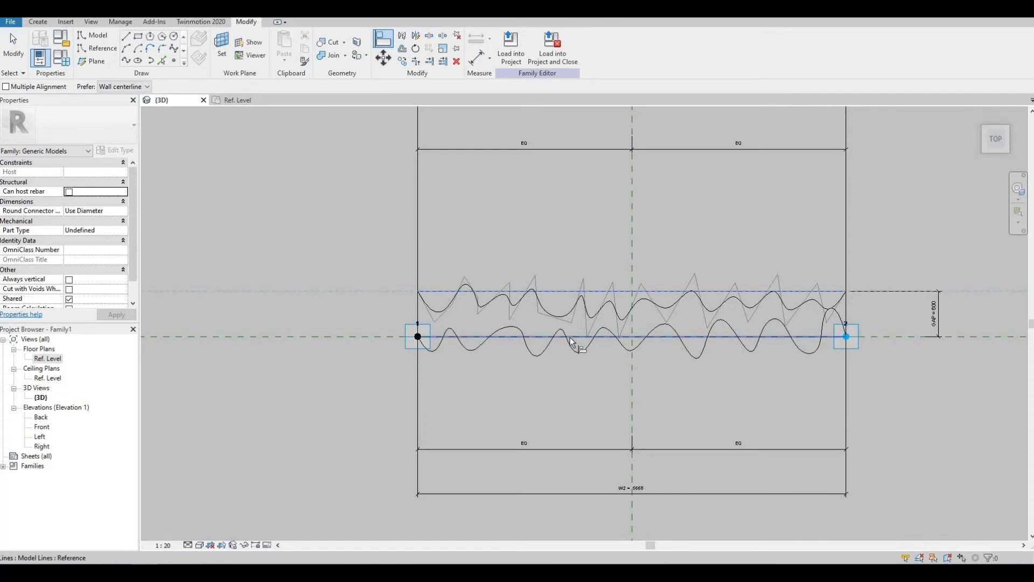
{"action": "left_click", "coordinate": [570, 337]}
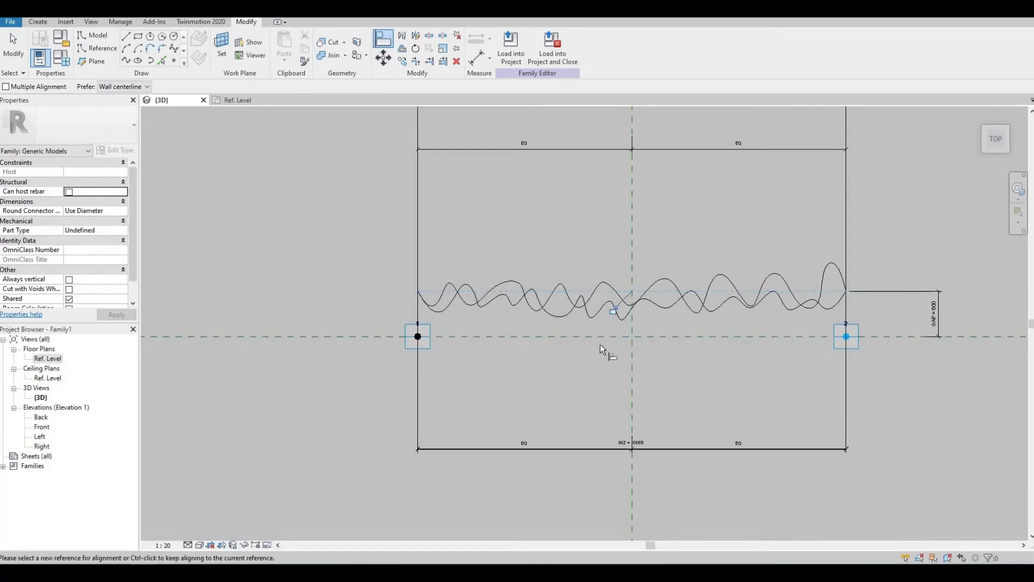
{"action": "left_click", "coordinate": [613, 312]}
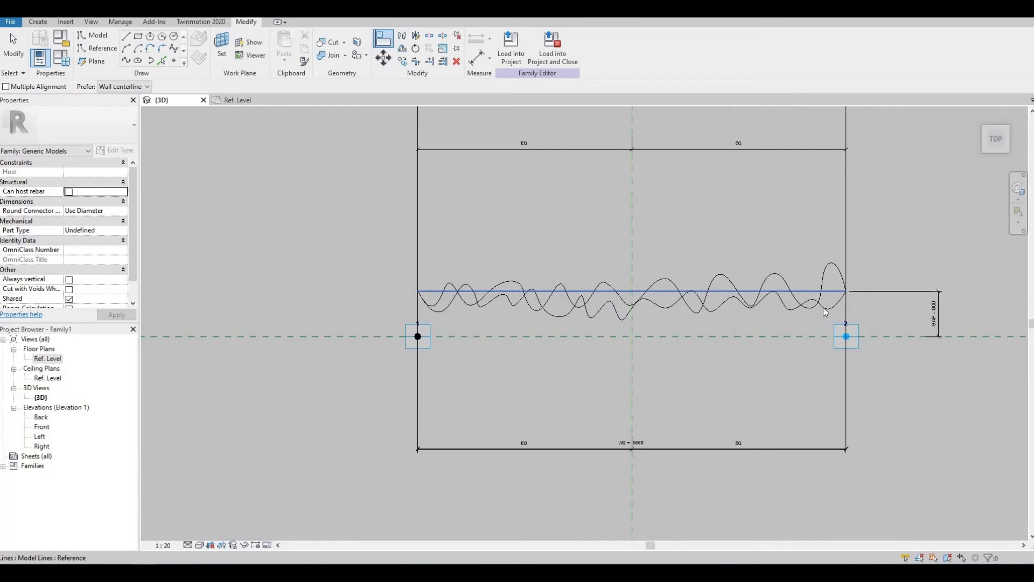
{"action": "key", "text": "Escape"}
Reshape the second spline's last wave beside adaptive point 2 by repositioning its two neighbouring control points
{"action": "scroll", "coordinate": [826, 308], "scroll_direction": "up", "scroll_amount": 3}
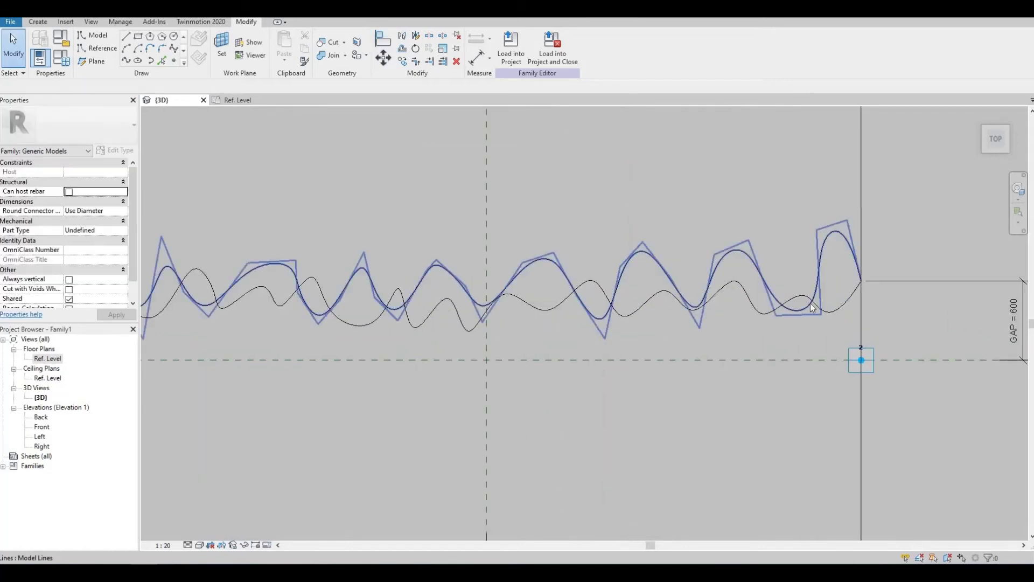
{"action": "left_click", "coordinate": [813, 308]}
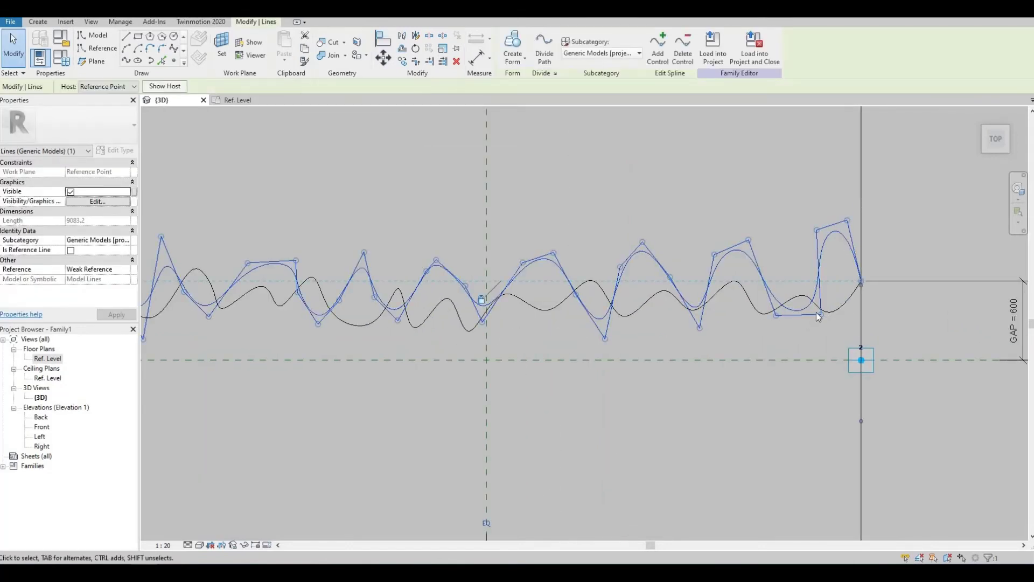
{"action": "left_click_drag", "start_coordinate": [820, 314], "coordinate": [795, 326]}
{"action": "left_click_drag", "start_coordinate": [817, 230], "coordinate": [807, 294]}
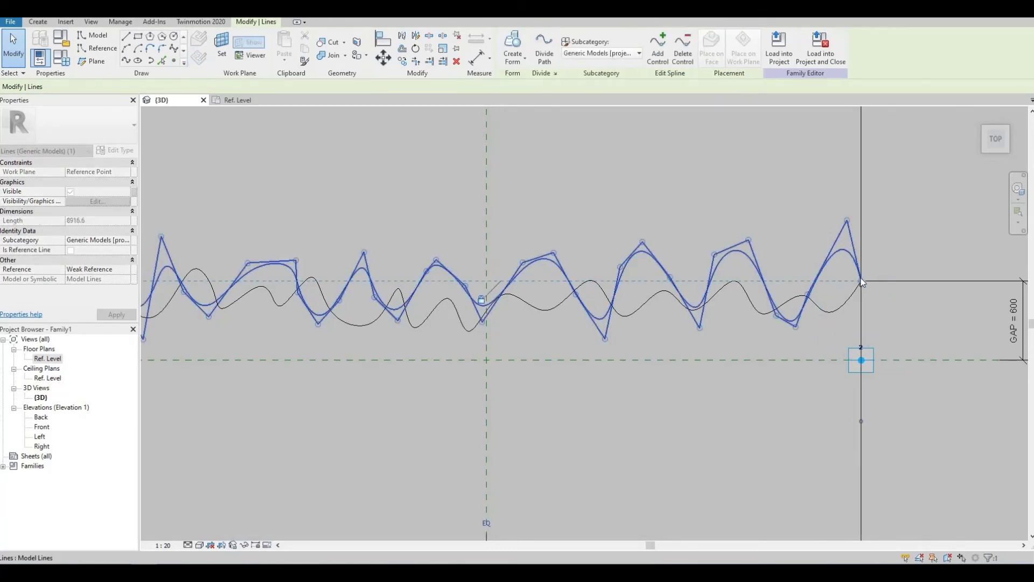
{"action": "middle_click_drag", "start_coordinate": [810, 332], "coordinate": [903, 322]}
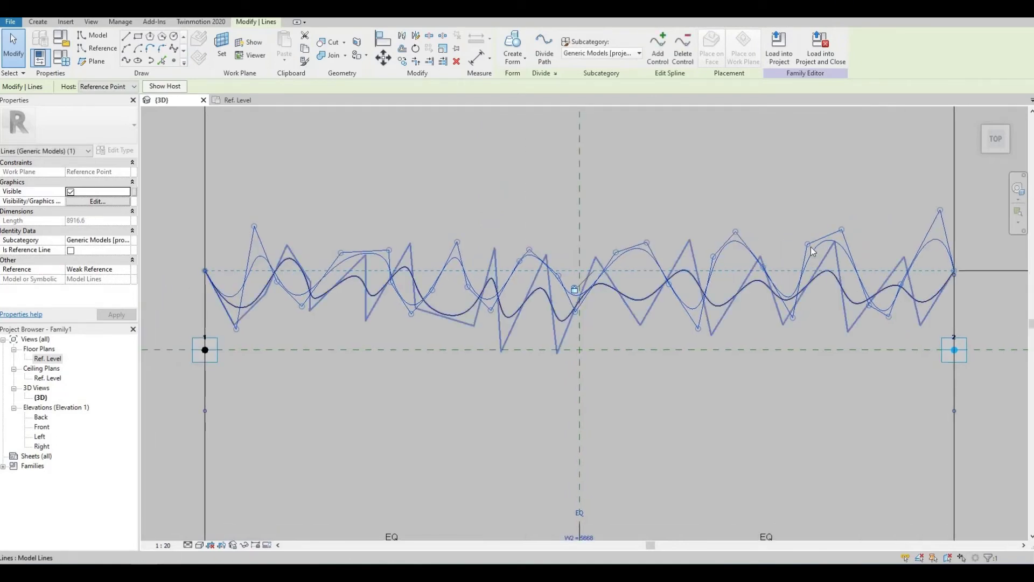
Lower the second spline's next two crests toward the center plane by adjusting their control points
{"action": "key", "text": "Escape"}
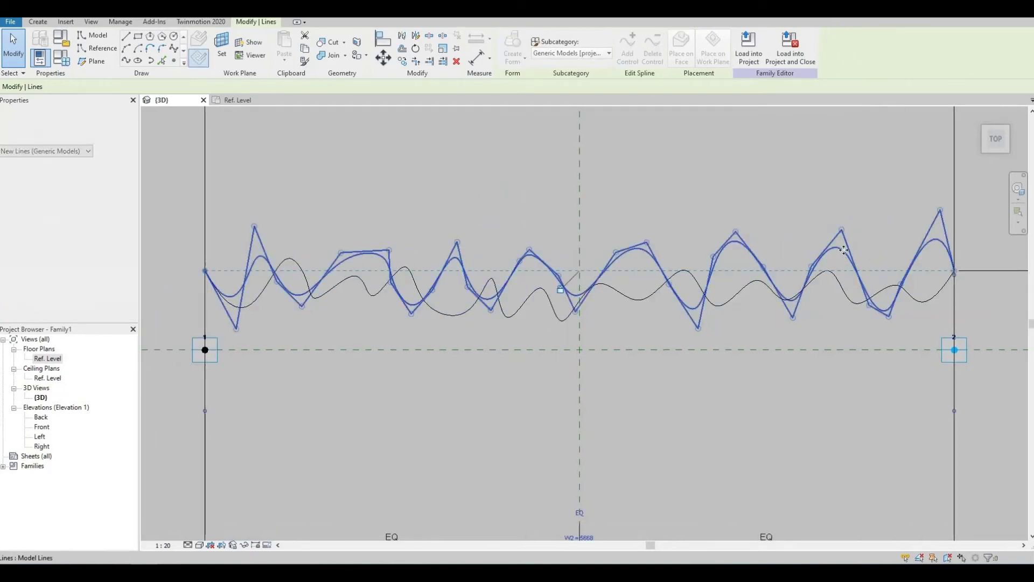
{"action": "left_click", "coordinate": [843, 249]}
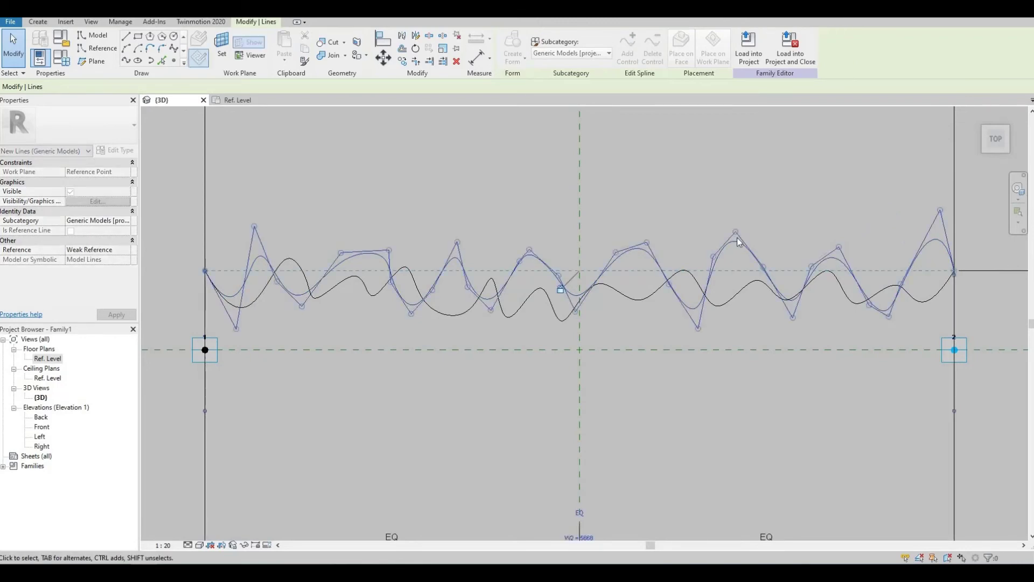
{"action": "mouse_move", "coordinate": [736, 235]}
{"action": "left_mouse_down"}
{"action": "mouse_move", "coordinate": [744, 258]}
{"action": "mouse_move", "coordinate": [738, 249]}
{"action": "left_mouse_up"}
{"action": "left_click_drag", "start_coordinate": [757, 286], "coordinate": [769, 300]}
Create a surface form from the two wavy splines
{"action": "middle_click_drag", "start_coordinate": [651, 286], "coordinate": [561, 296]}
{"action": "scroll", "coordinate": [657, 292], "scroll_direction": "down", "scroll_amount": 1}
{"action": "scroll", "coordinate": [562, 296], "scroll_direction": "down", "scroll_amount": 1}
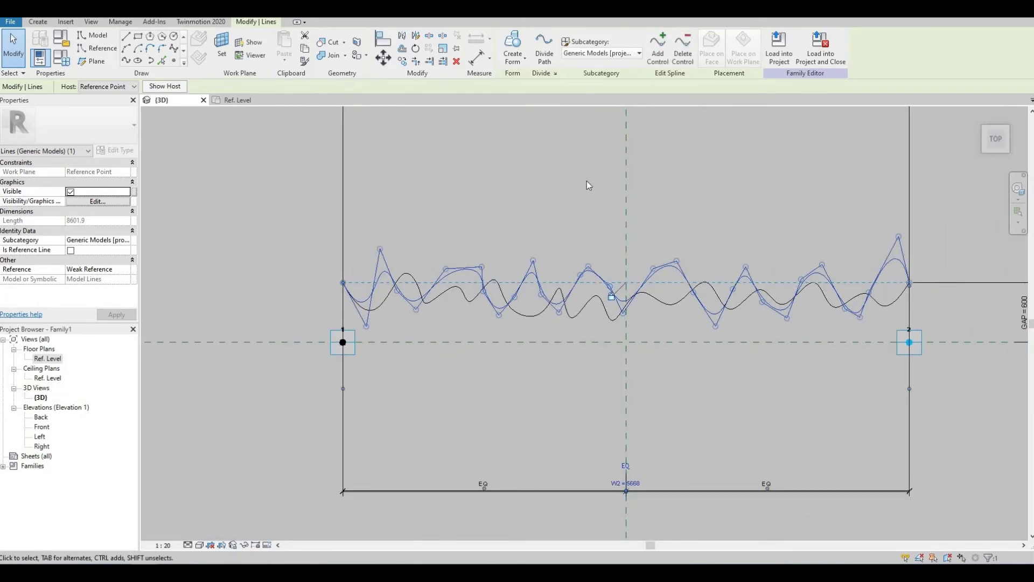
{"action": "left_click", "coordinate": [575, 312]}
{"action": "left_click", "coordinate": [575, 312], "text": "ctrl"}
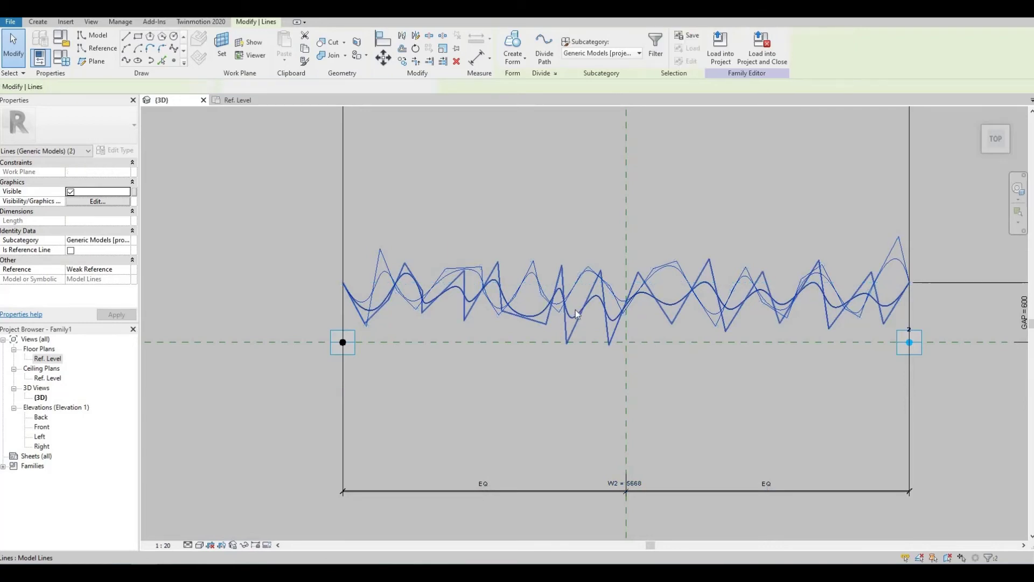
{"action": "left_click", "coordinate": [515, 48]}
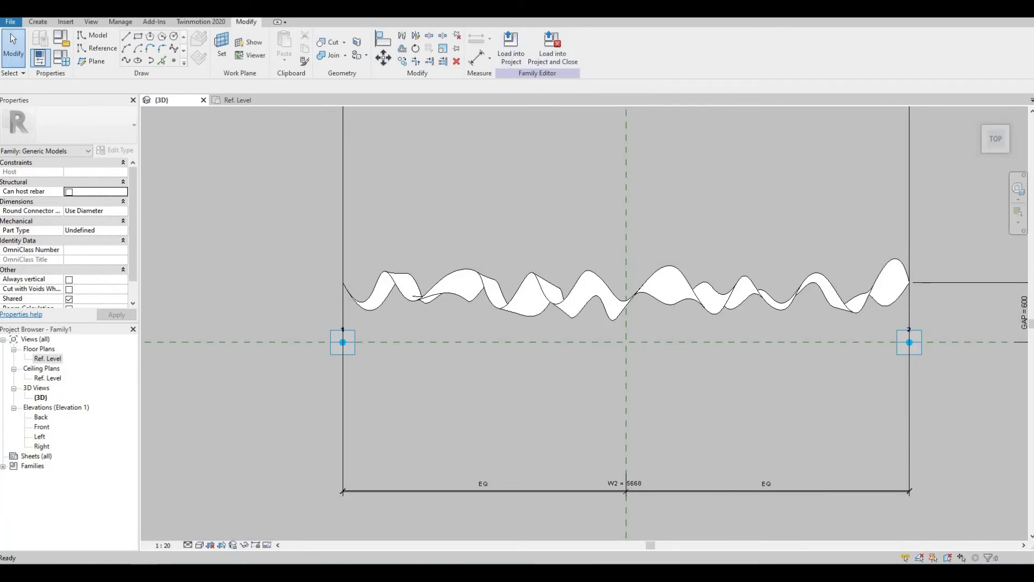
View the model from a 3D corner and shift adaptive point 1 slightly toward point 2 to flex the surface's width
{"action": "left_click", "coordinate": [984, 150]}
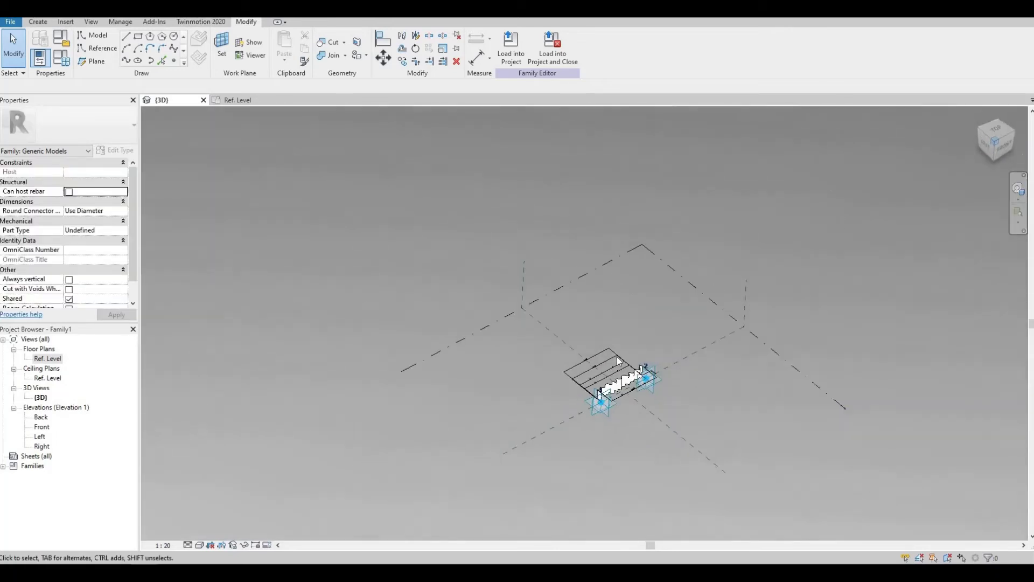
{"action": "scroll", "coordinate": [576, 372], "scroll_direction": "up", "scroll_amount": 5}
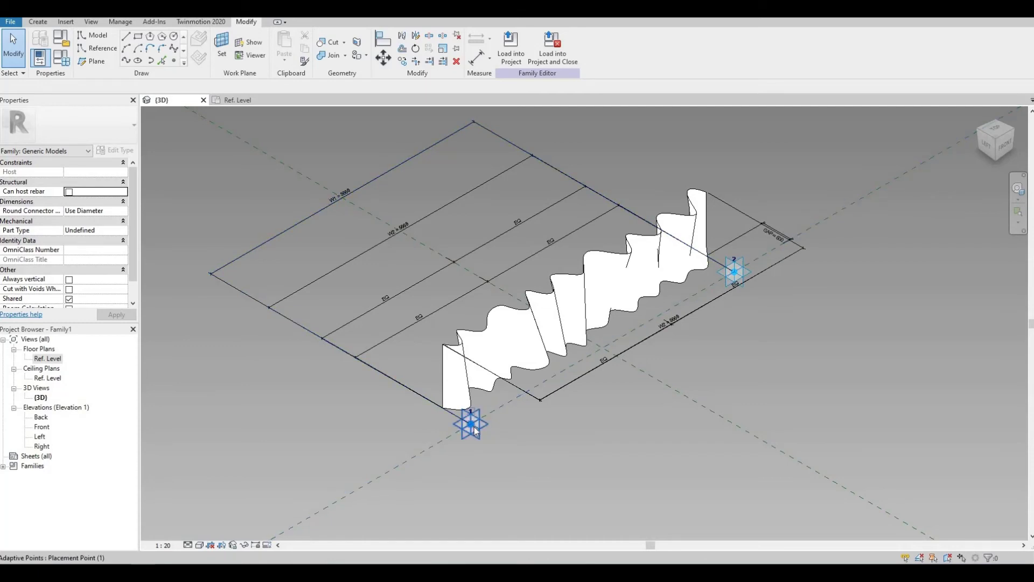
{"action": "left_click", "coordinate": [474, 429]}
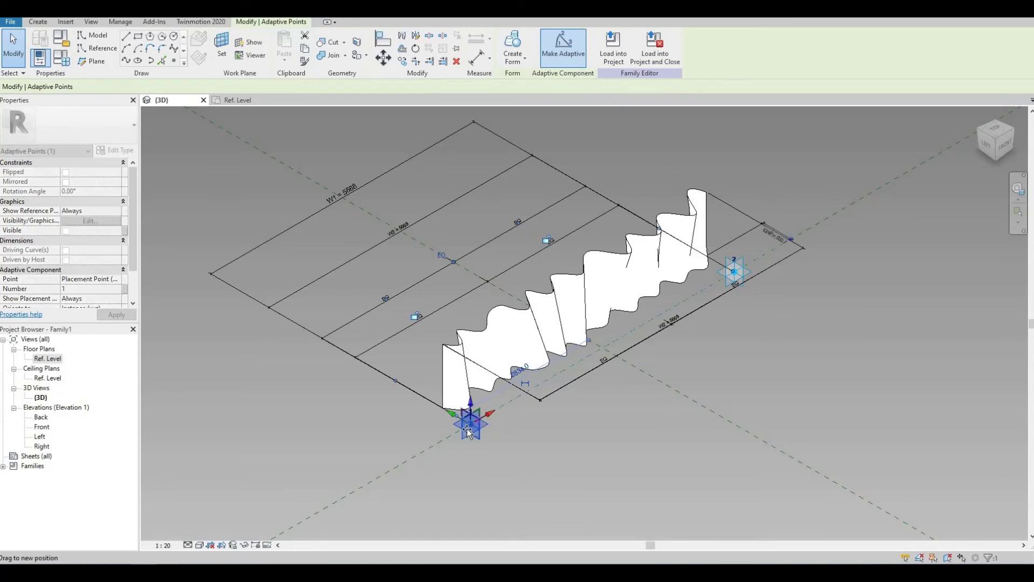
{"action": "mouse_move", "coordinate": [478, 424]}
{"action": "left_mouse_down"}
{"action": "mouse_move", "coordinate": [464, 431]}
{"action": "mouse_move", "coordinate": [505, 401]}
{"action": "mouse_move", "coordinate": [485, 416]}
{"action": "left_mouse_up"}
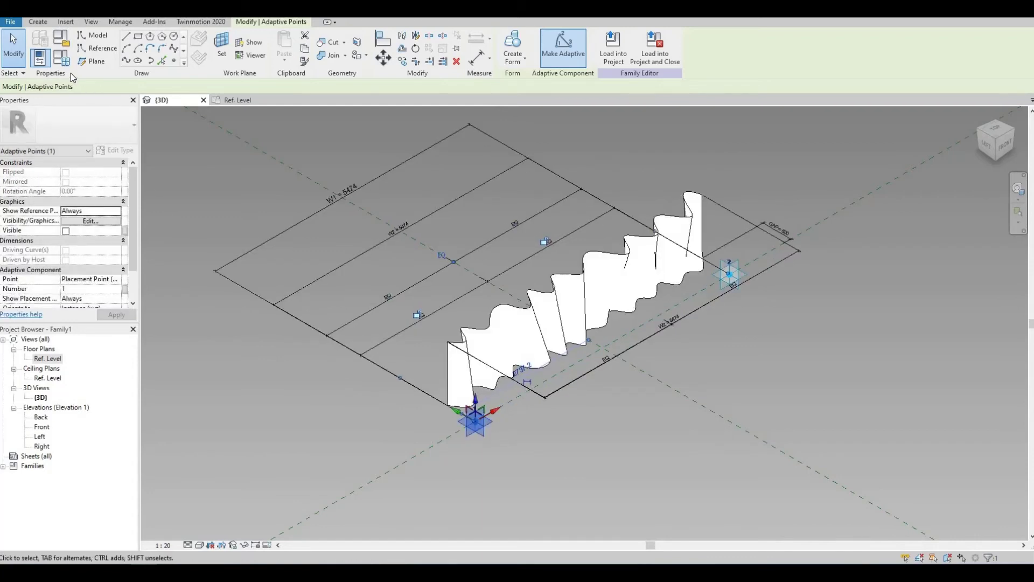
Set the family's H parameter to 3000 and inspect the wavy surface's height in 3D
{"action": "left_click", "coordinate": [60, 57]}
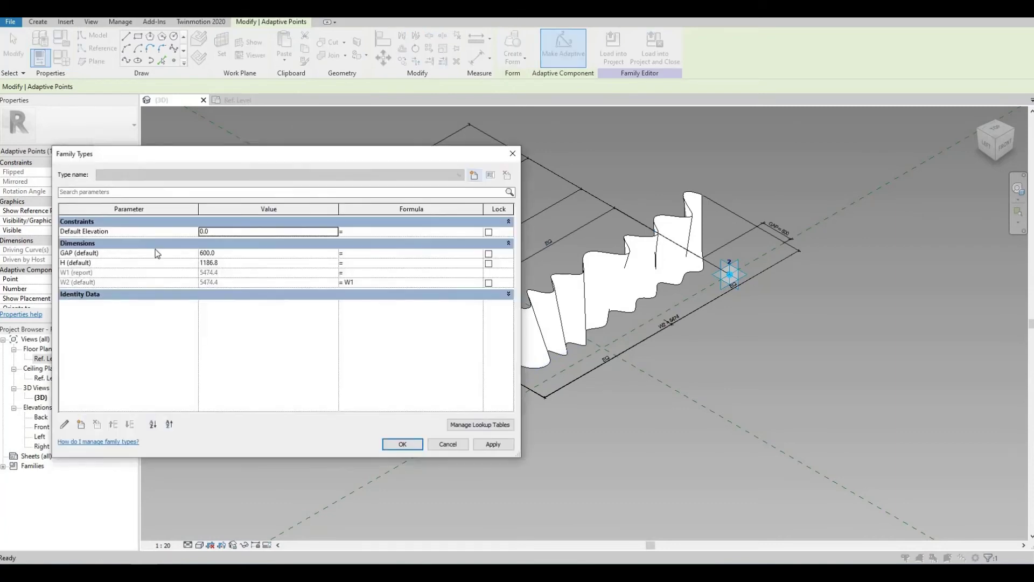
{"action": "left_click", "coordinate": [231, 263]}
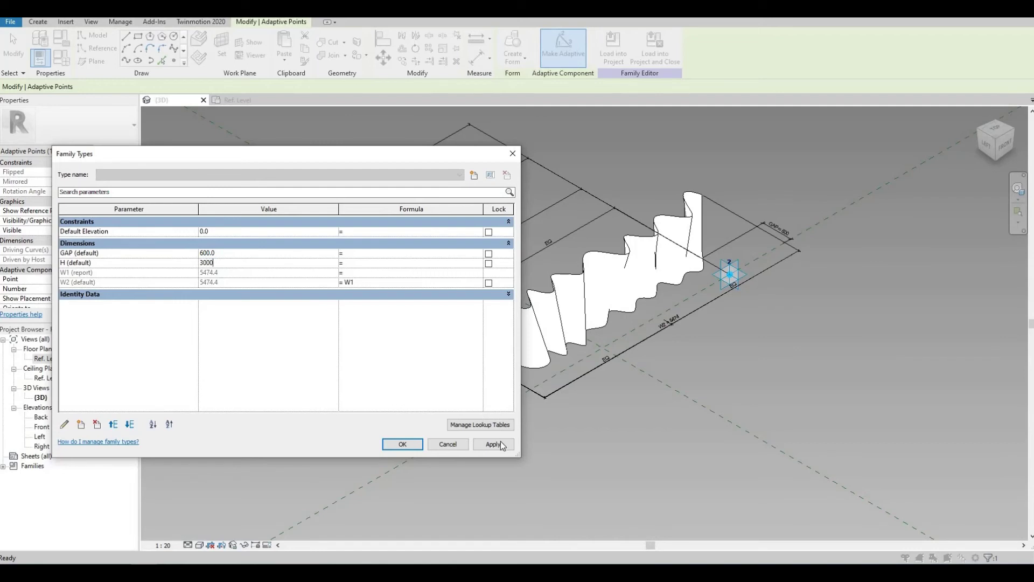
{"action": "key", "text": "Return"}
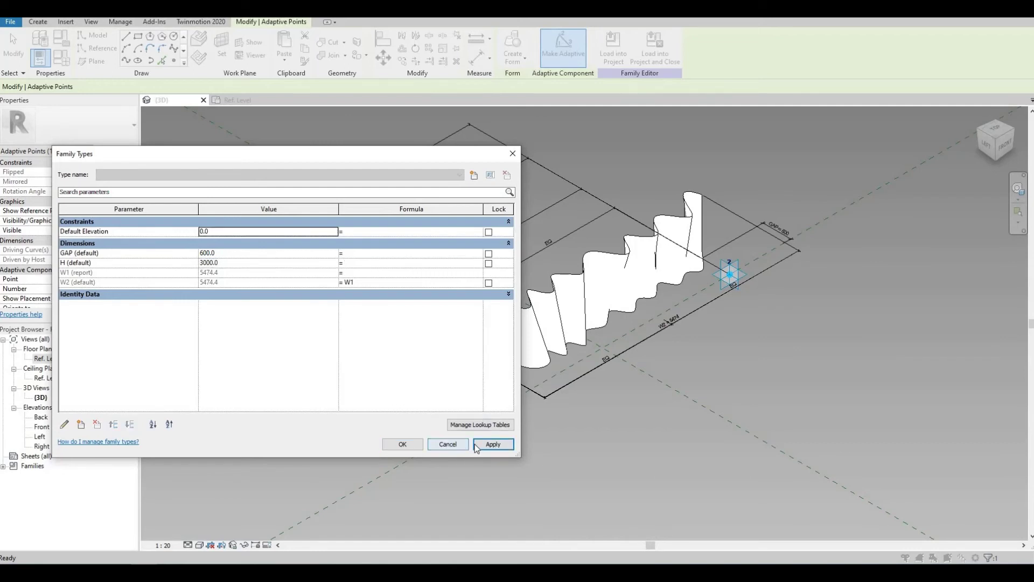
{"action": "left_click", "coordinate": [415, 443]}
{"action": "left_click", "coordinate": [431, 393]}
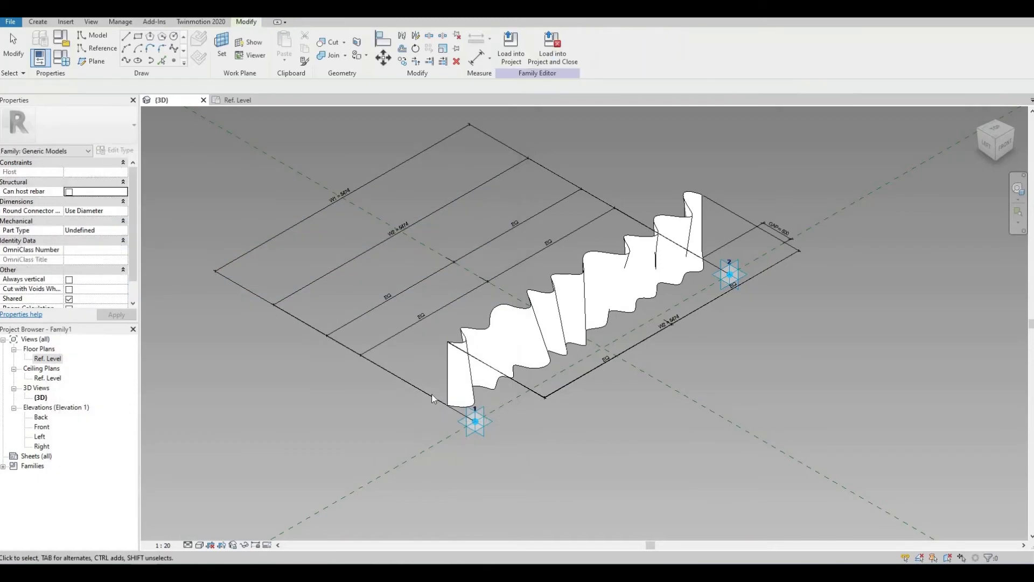
{"action": "scroll", "coordinate": [424, 390], "scroll_direction": "up", "scroll_amount": 2}
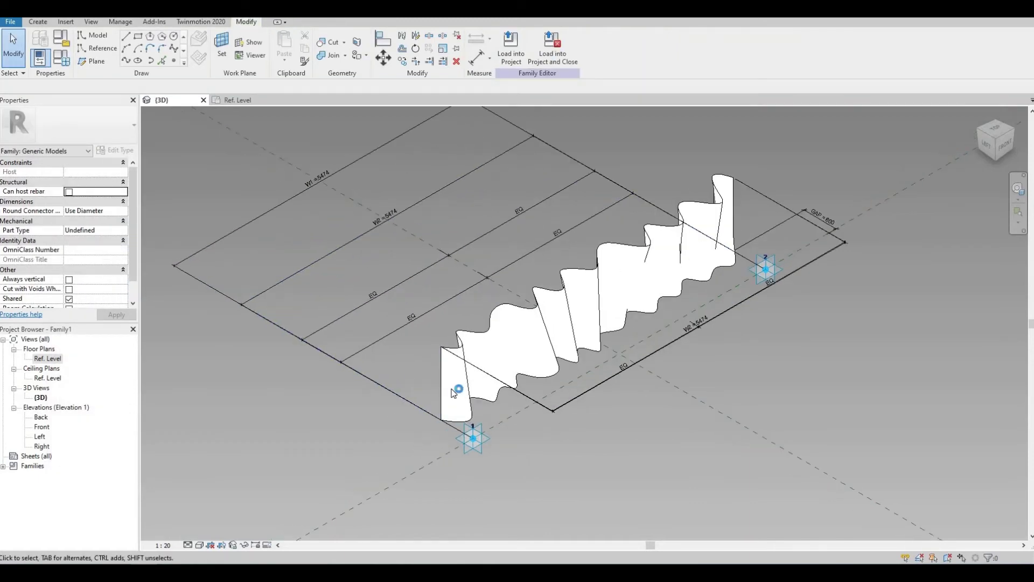
{"action": "scroll", "coordinate": [453, 390], "scroll_direction": "up", "scroll_amount": 2}
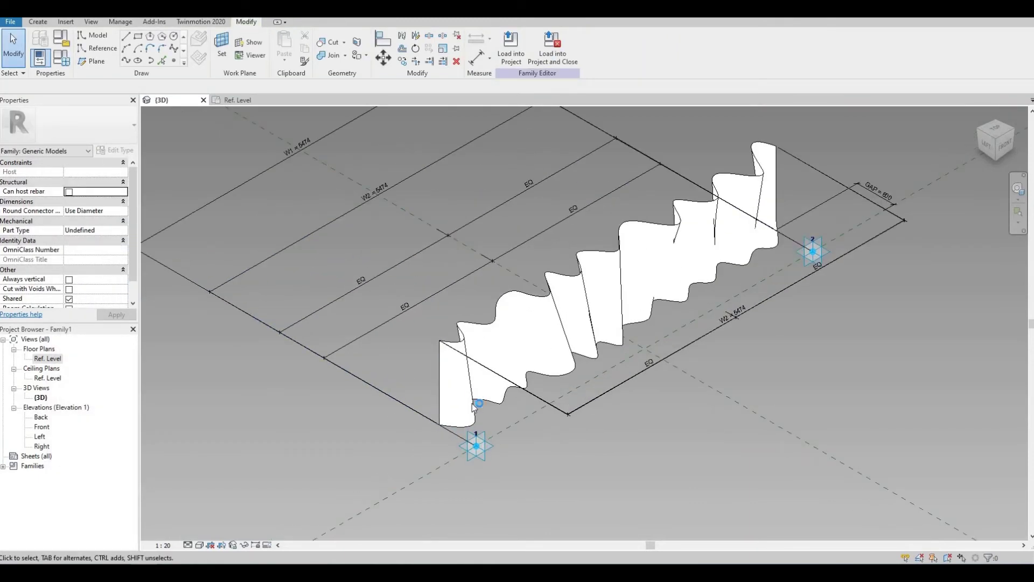
{"action": "left_click", "coordinate": [441, 364]}
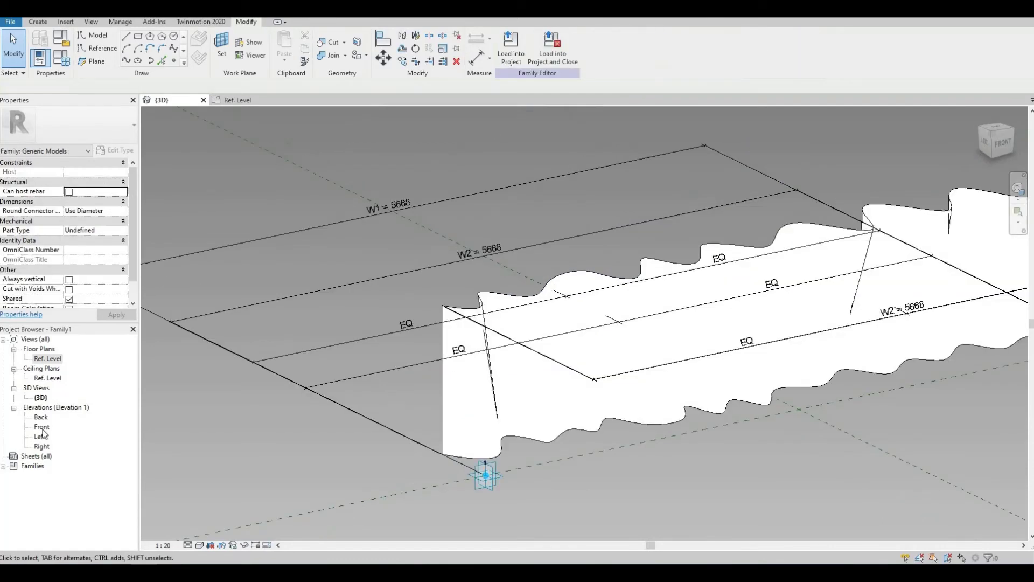
In the Front elevation, add an aligned dimension from the surface's top edge at adaptive point 1 to the reference level
{"action": "double_click", "coordinate": [42, 426]}
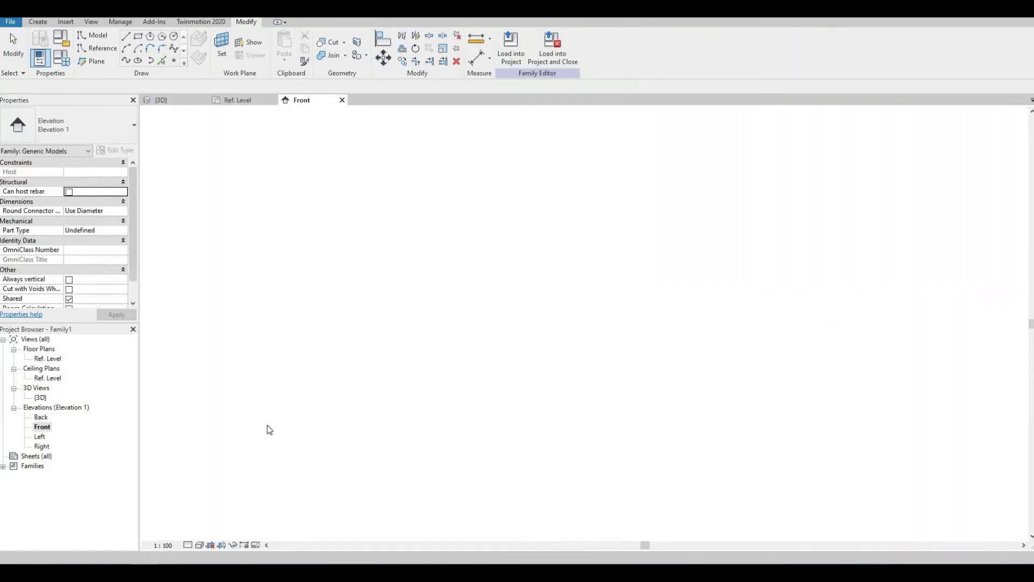
{"action": "scroll", "coordinate": [503, 438], "scroll_direction": "up", "scroll_amount": 6}
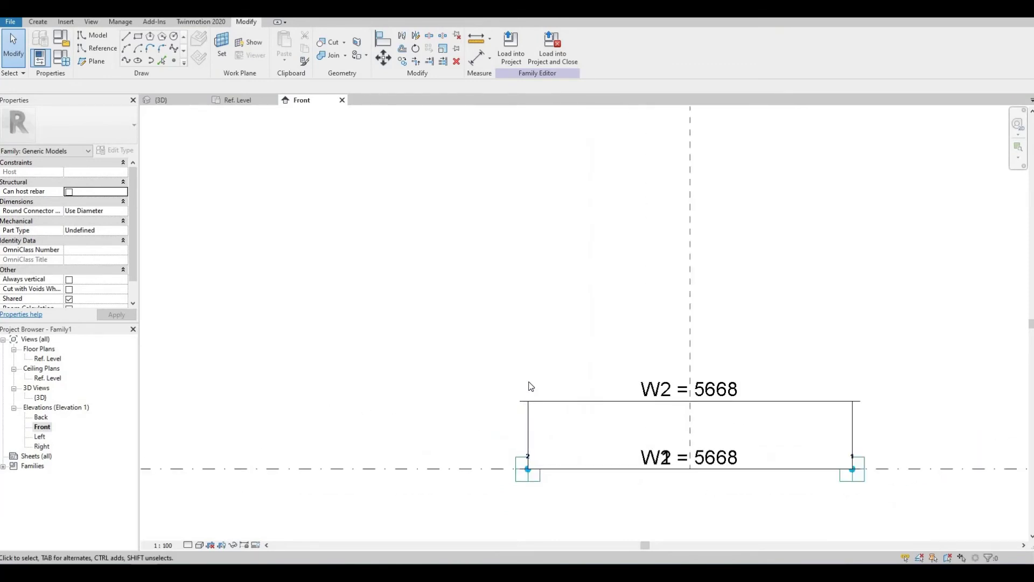
{"action": "scroll", "coordinate": [485, 375], "scroll_direction": "up", "scroll_amount": 1}
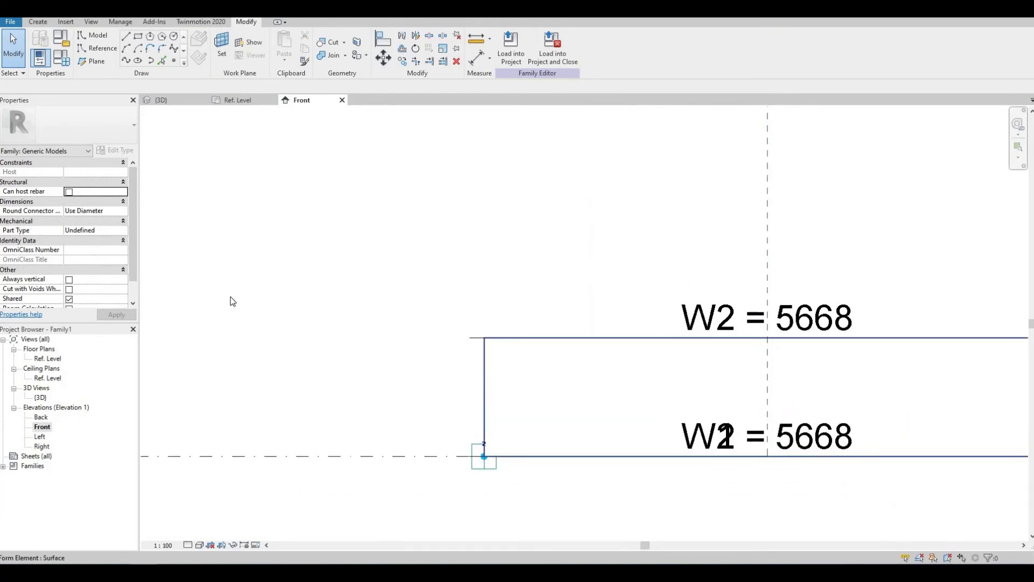
{"action": "scroll", "coordinate": [781, 293], "scroll_direction": "down", "scroll_amount": 1}
{"action": "middle_click_drag", "start_coordinate": [921, 332], "coordinate": [533, 270]}
{"action": "scroll", "coordinate": [603, 270], "scroll_direction": "up", "scroll_amount": 1}
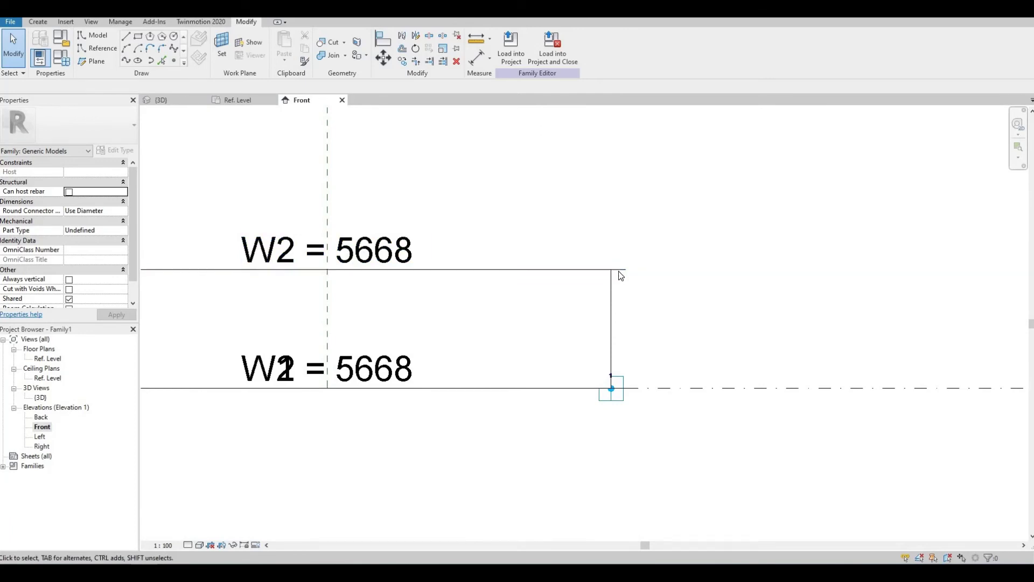
{"action": "key", "text": "d"}
{"action": "key", "text": "i"}
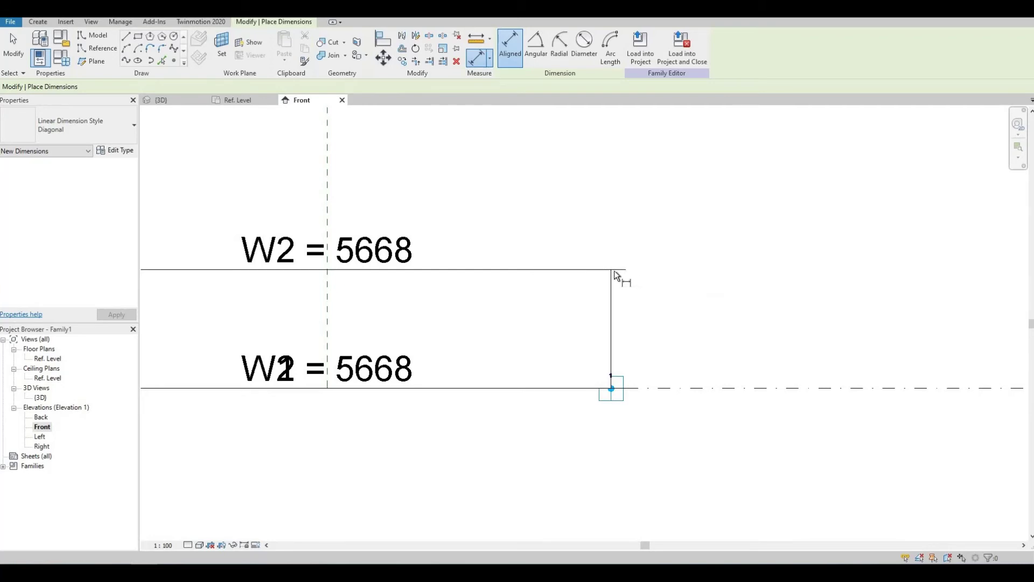
{"action": "left_click", "coordinate": [613, 269]}
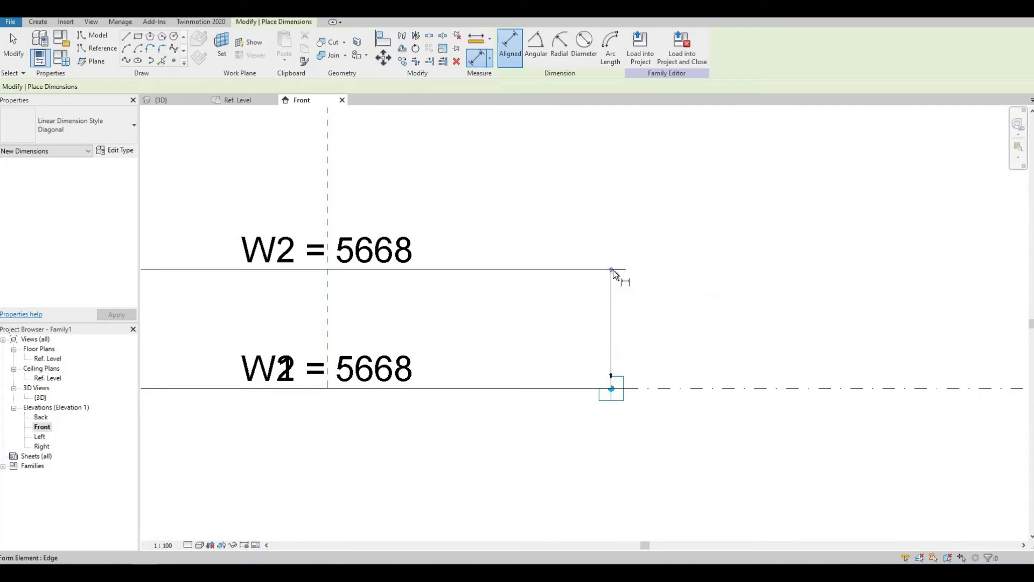
{"action": "left_click", "coordinate": [680, 383]}
{"action": "left_click", "coordinate": [741, 330]}
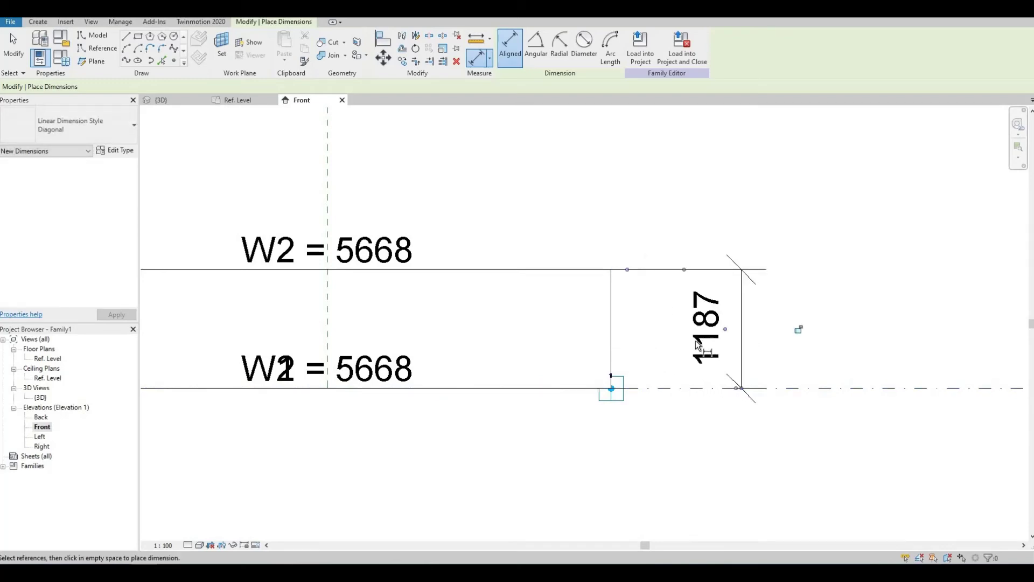
{"action": "key", "text": "Escape"}
{"action": "key", "text": "Escape"}
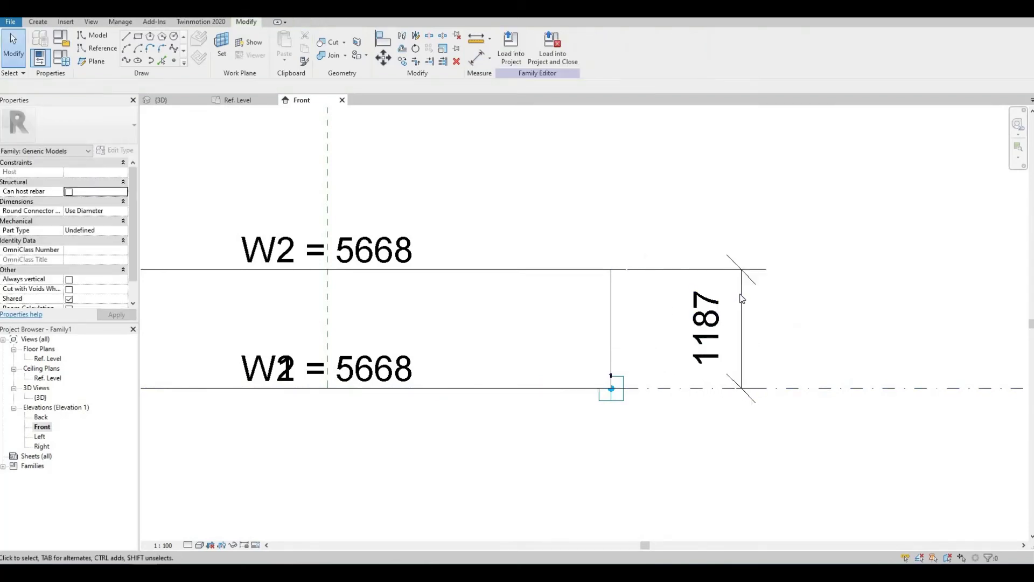
Label the surface's vertical height dimension with the H parameter
{"action": "left_click", "coordinate": [742, 298]}
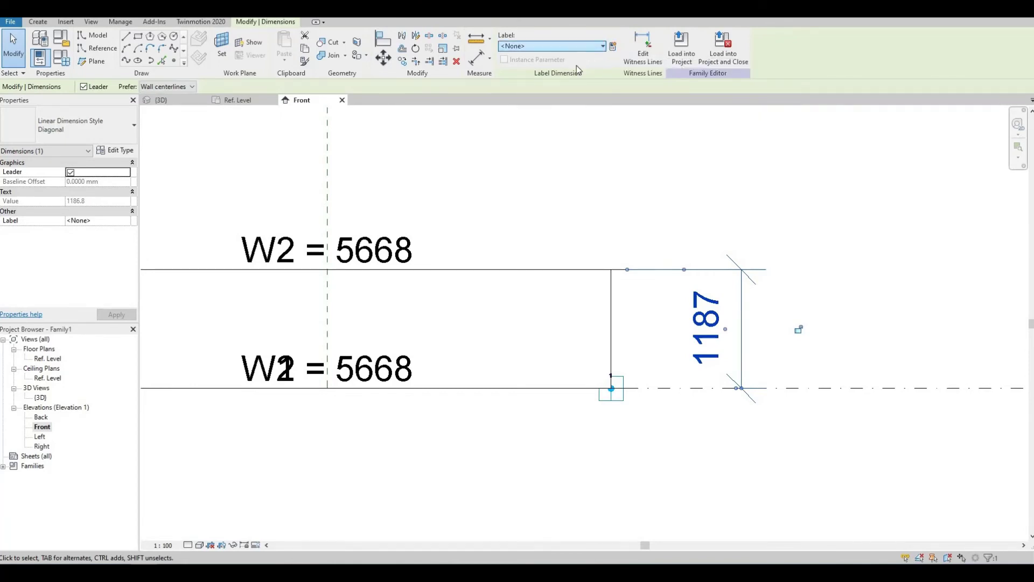
{"action": "left_click", "coordinate": [574, 46]}
{"action": "left_click", "coordinate": [550, 107]}
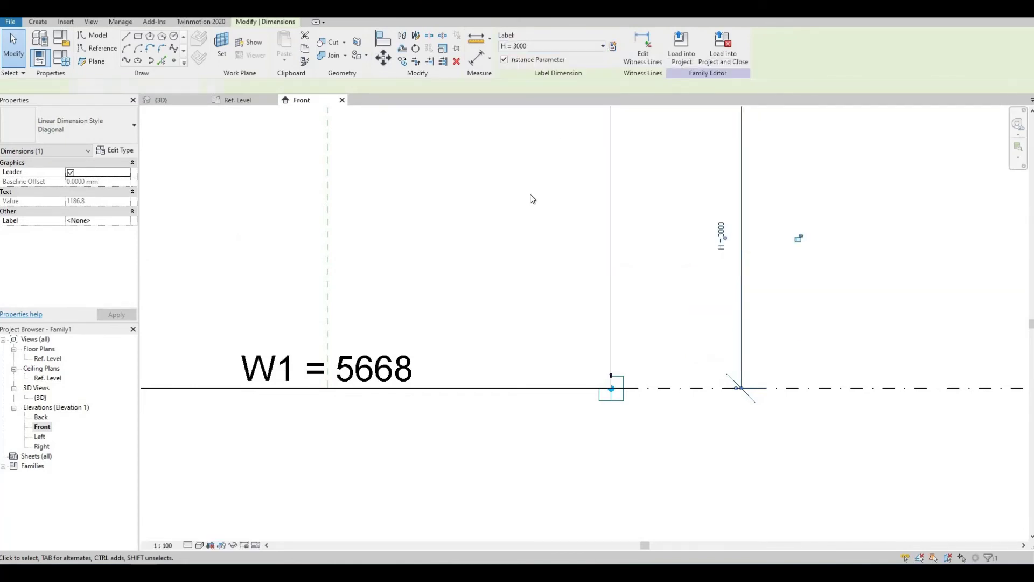
{"action": "scroll", "coordinate": [546, 226], "scroll_direction": "down", "scroll_amount": 2}
{"action": "middle_click_drag", "start_coordinate": [438, 186], "coordinate": [510, 294]}
{"action": "middle_click_drag", "start_coordinate": [347, 250], "coordinate": [379, 231]}
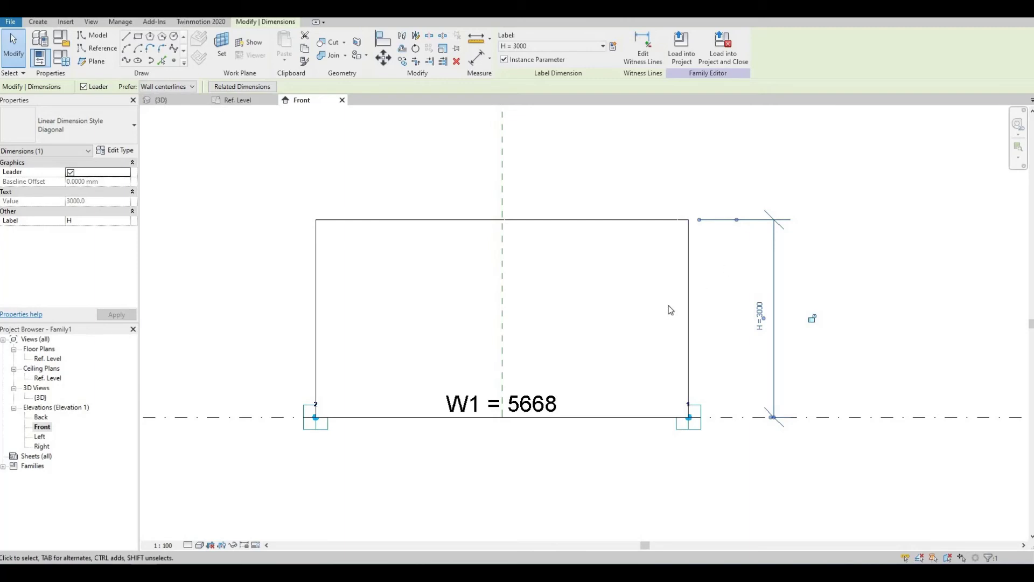
Set the family's H parameter to 2000 and return to the 3D view
{"action": "left_click", "coordinate": [61, 57]}
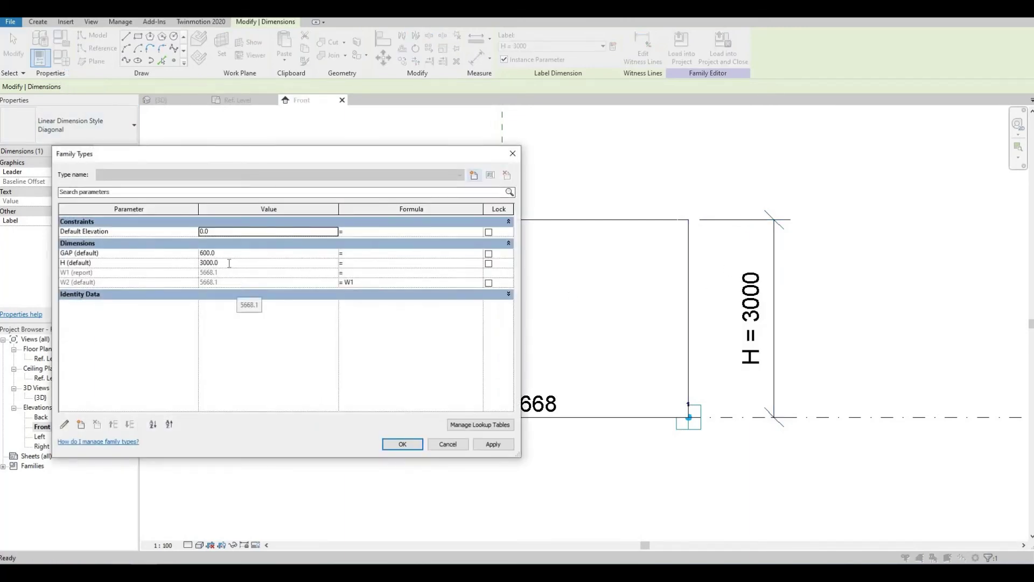
{"action": "left_click", "coordinate": [229, 263]}
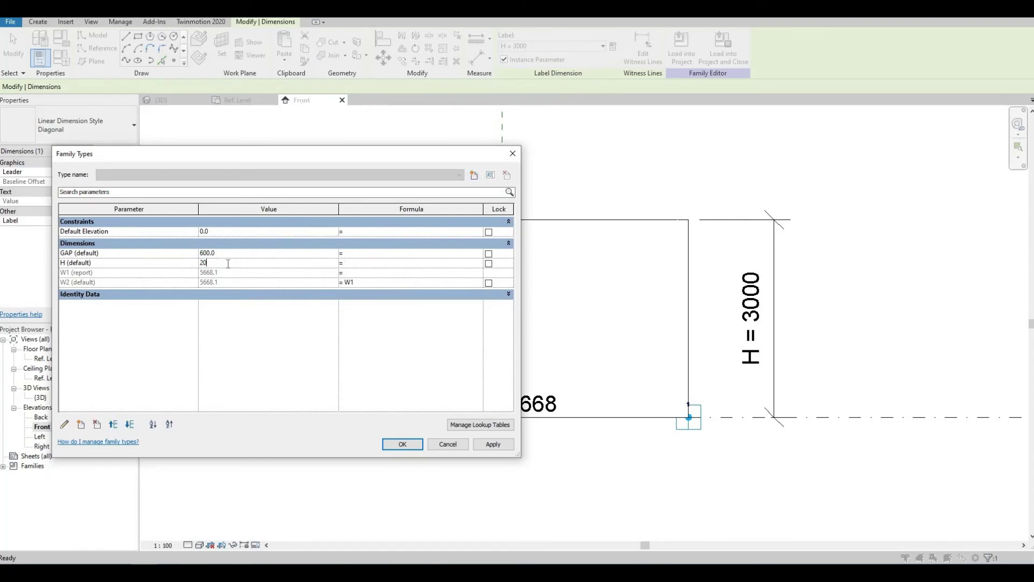
{"action": "left_click", "coordinate": [492, 448]}
{"action": "left_click", "coordinate": [402, 444]}
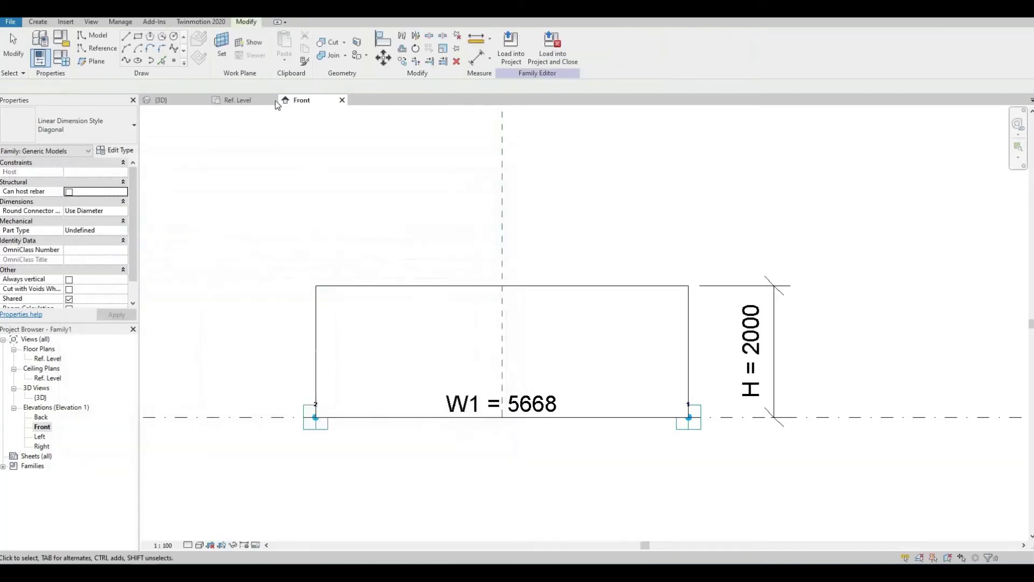
{"action": "left_click", "coordinate": [161, 100]}
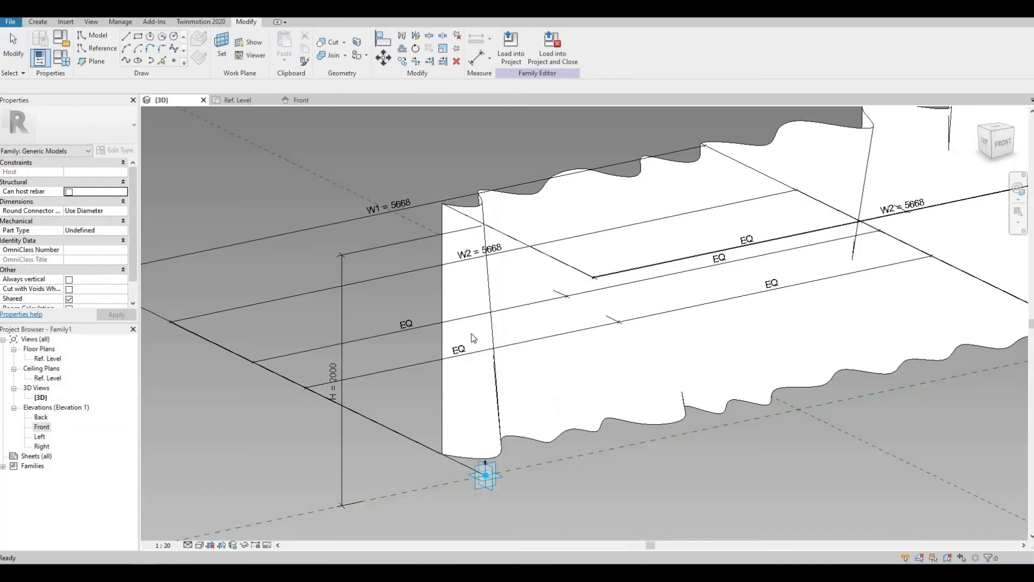
Set the family's H parameter to 3000 to test how the wavy surface's height responds
{"action": "scroll", "coordinate": [470, 336], "scroll_direction": "down", "scroll_amount": 3}
{"action": "middle_click_drag", "start_coordinate": [491, 411], "coordinate": [495, 421], "text": "shift"}
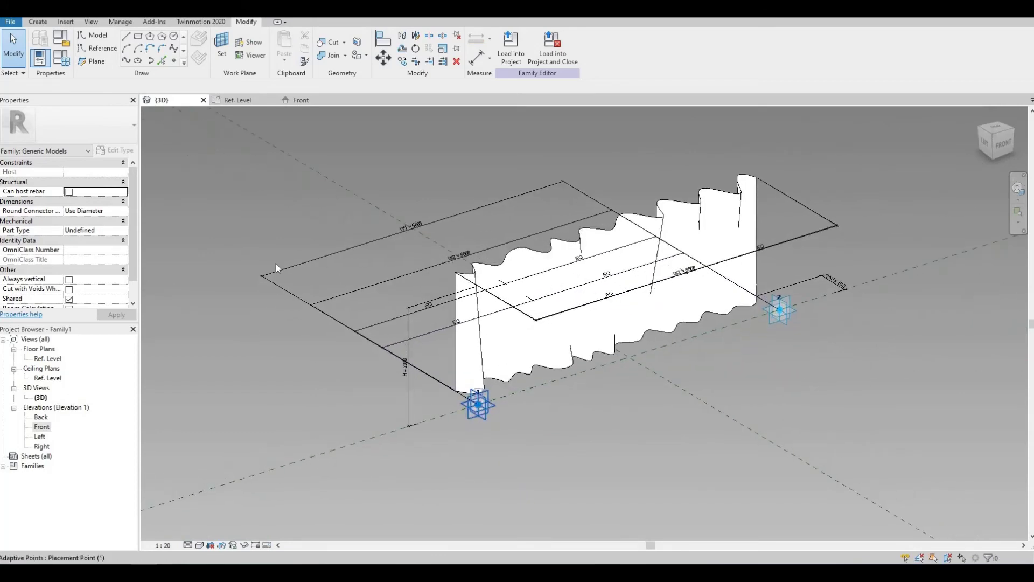
{"action": "left_click", "coordinate": [61, 57]}
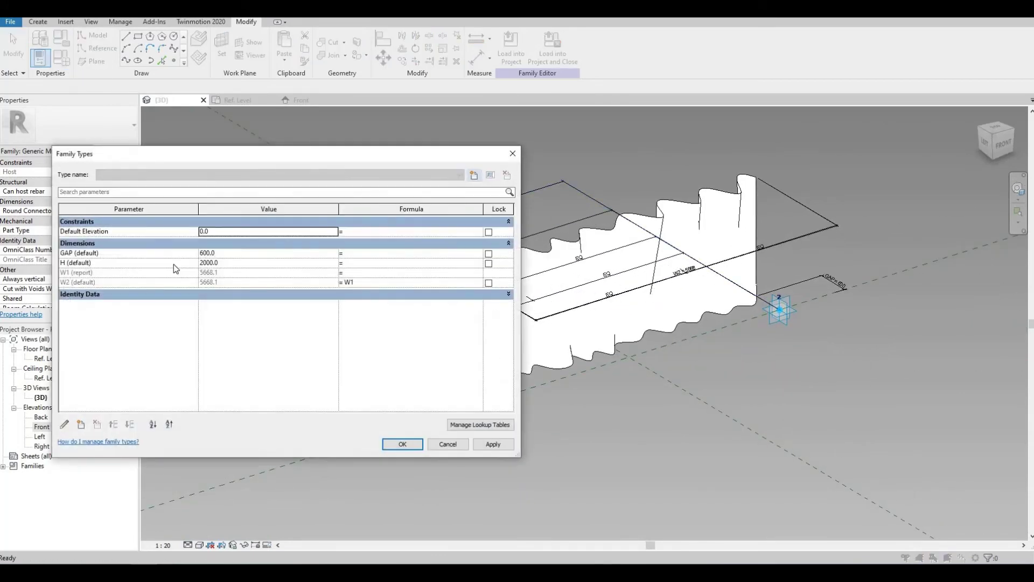
{"action": "left_click", "coordinate": [231, 263]}
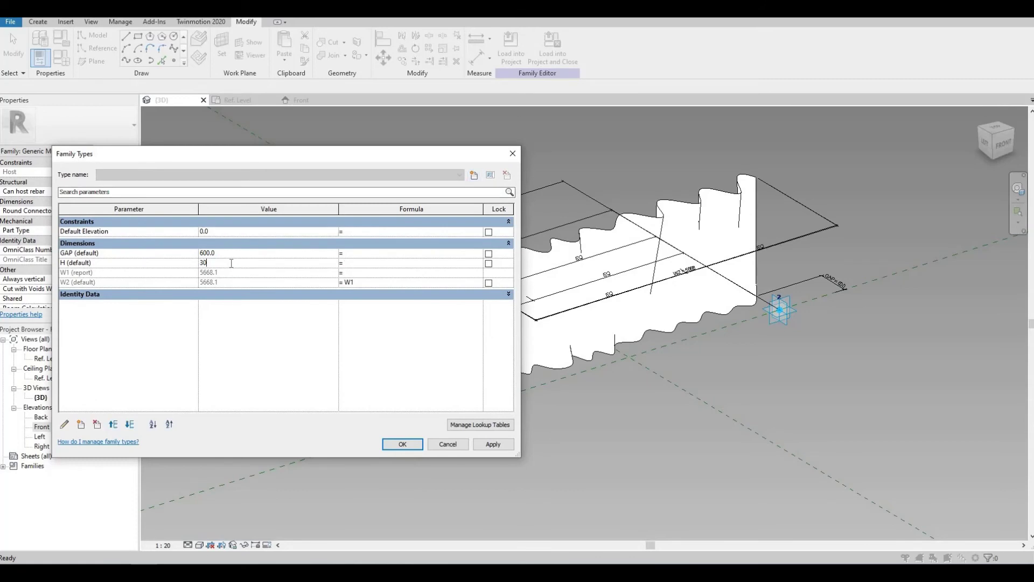
{"action": "left_click", "coordinate": [478, 443]}
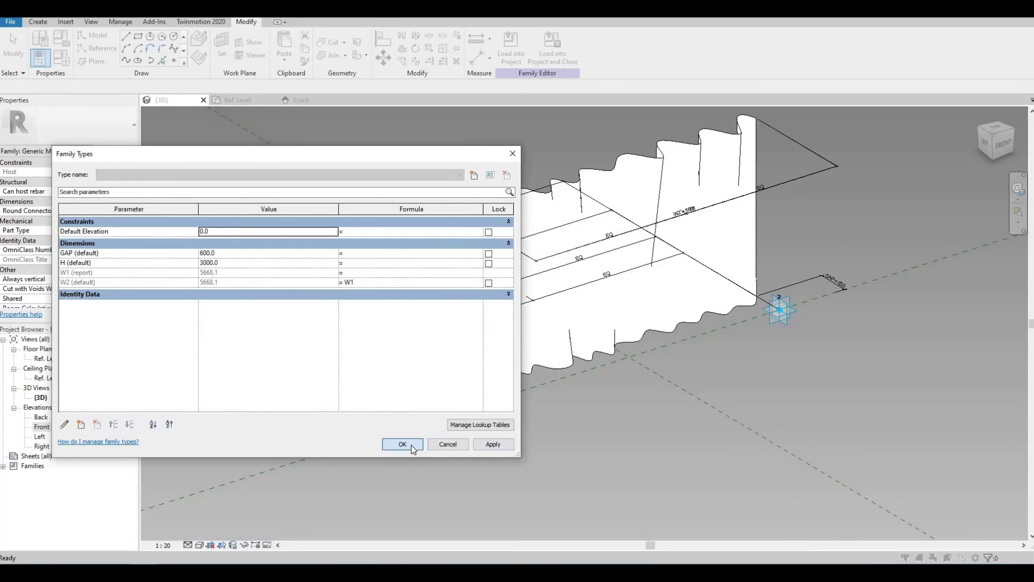
{"action": "left_click", "coordinate": [412, 445]}
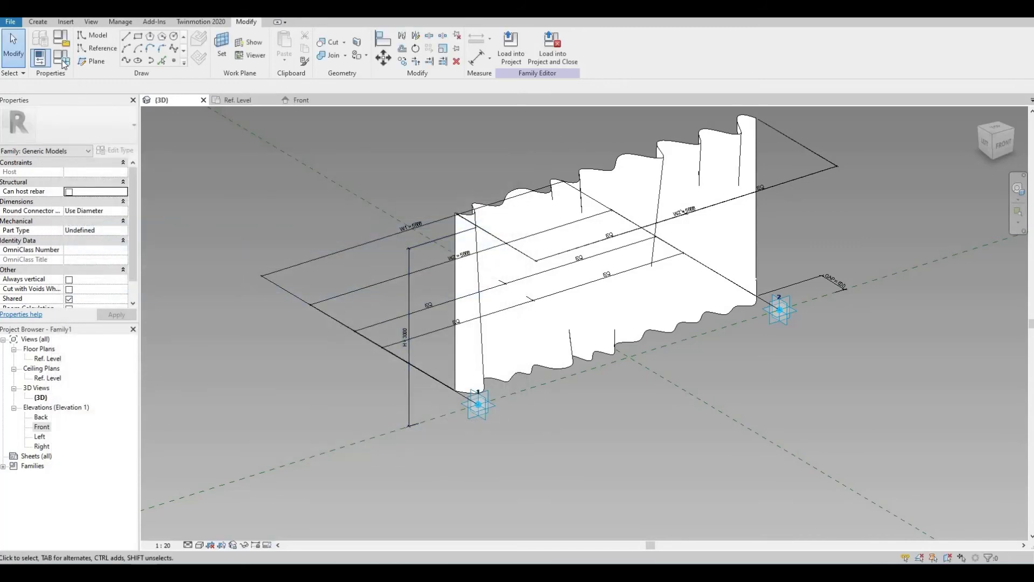
Set the family's H parameter to 2000
{"action": "key", "text": "f"}
{"action": "key", "text": "t"}
{"action": "left_click", "coordinate": [258, 264]}
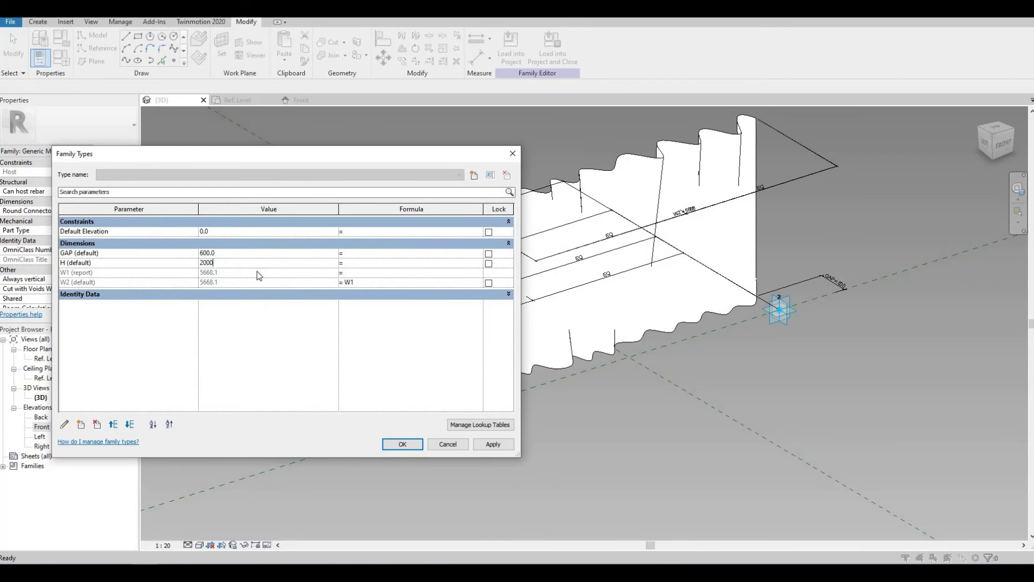
{"action": "left_click", "coordinate": [413, 445]}
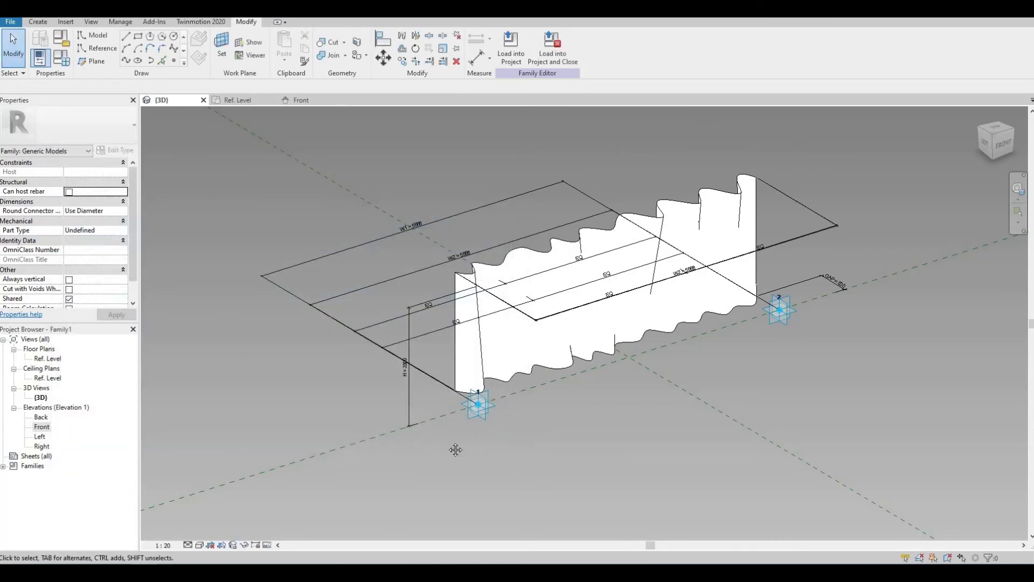
{"action": "middle_click_drag", "start_coordinate": [455, 449], "coordinate": [446, 455]}
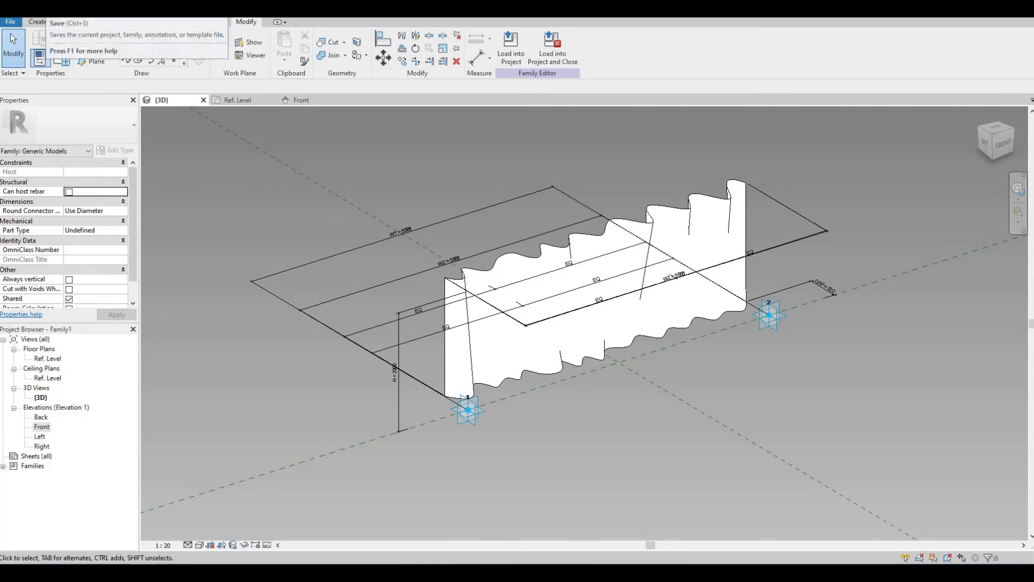
Save the family to the Desktop as Family1.rfa
{"action": "left_click", "coordinate": [50, 12]}
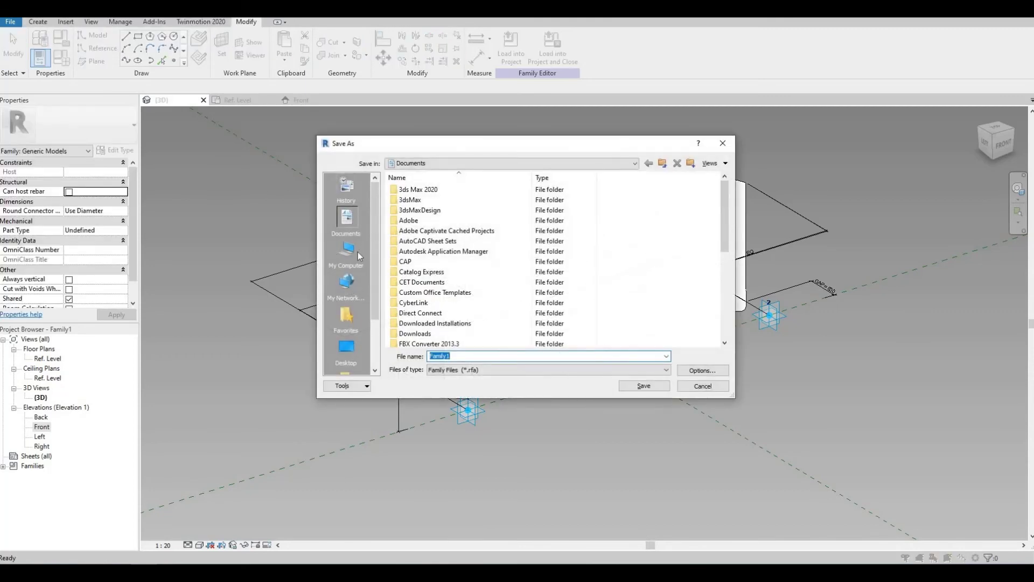
{"action": "left_click", "coordinate": [346, 350]}
{"action": "left_click", "coordinate": [642, 386]}
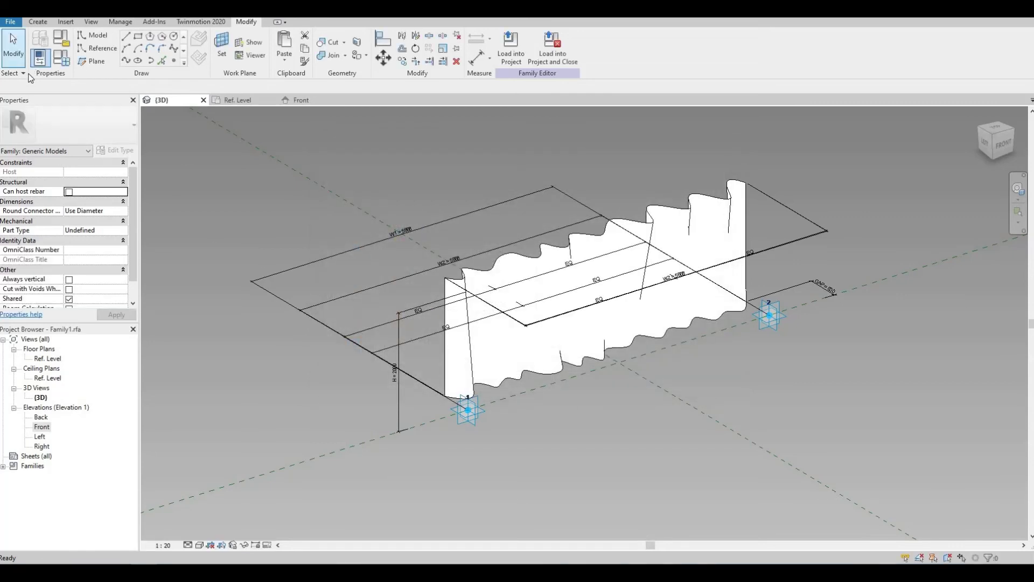
Create a new project from the Architectural Template
{"action": "left_click", "coordinate": [9, 22]}
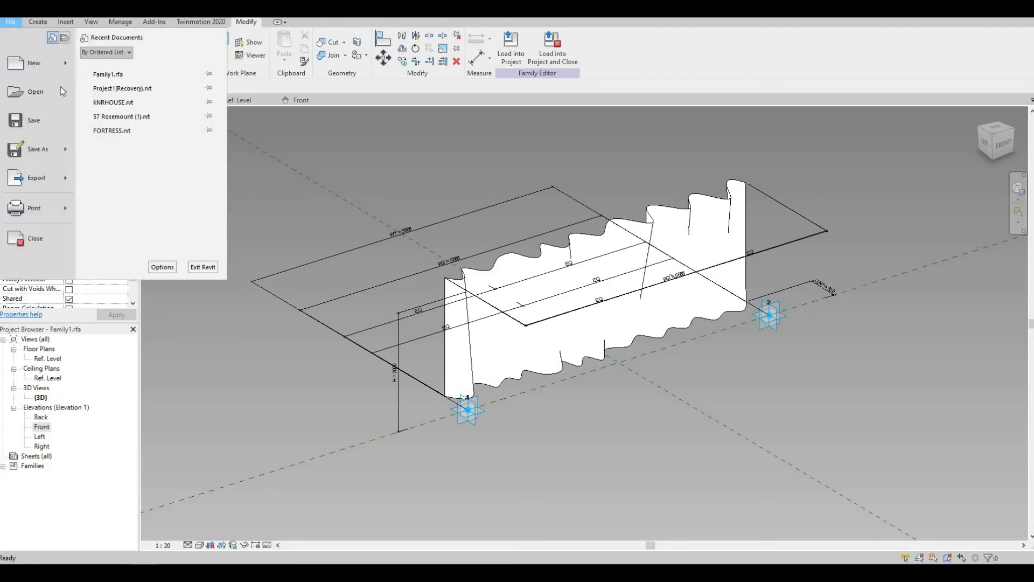
{"action": "left_click", "coordinate": [48, 67]}
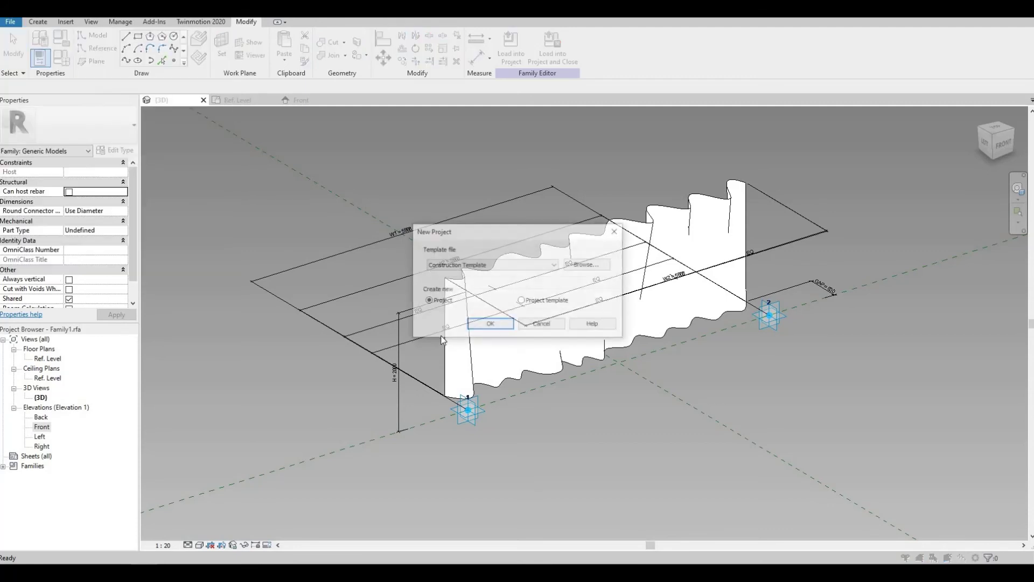
{"action": "left_click", "coordinate": [485, 264]}
{"action": "left_click", "coordinate": [475, 288]}
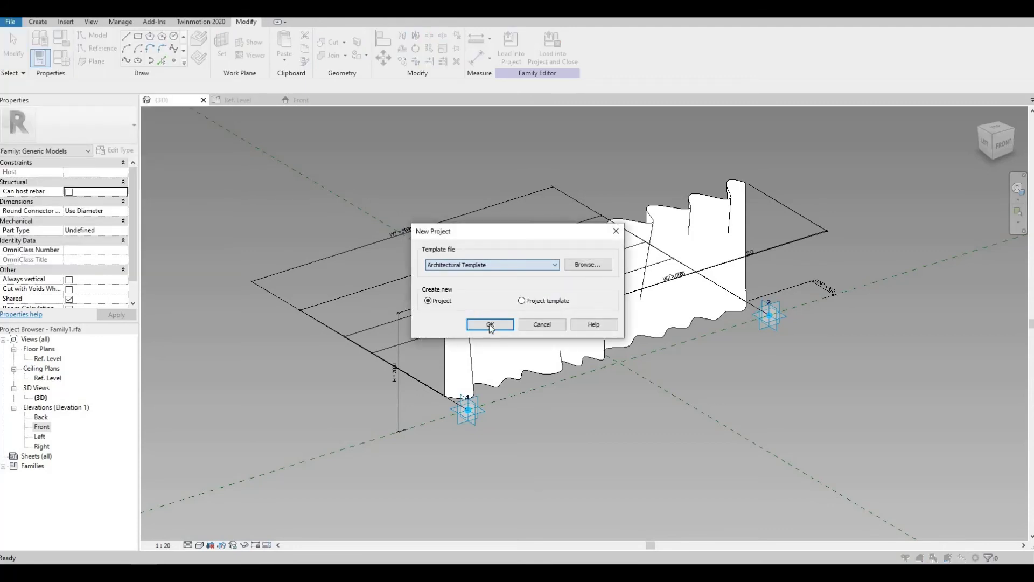
{"action": "left_click", "coordinate": [514, 322]}
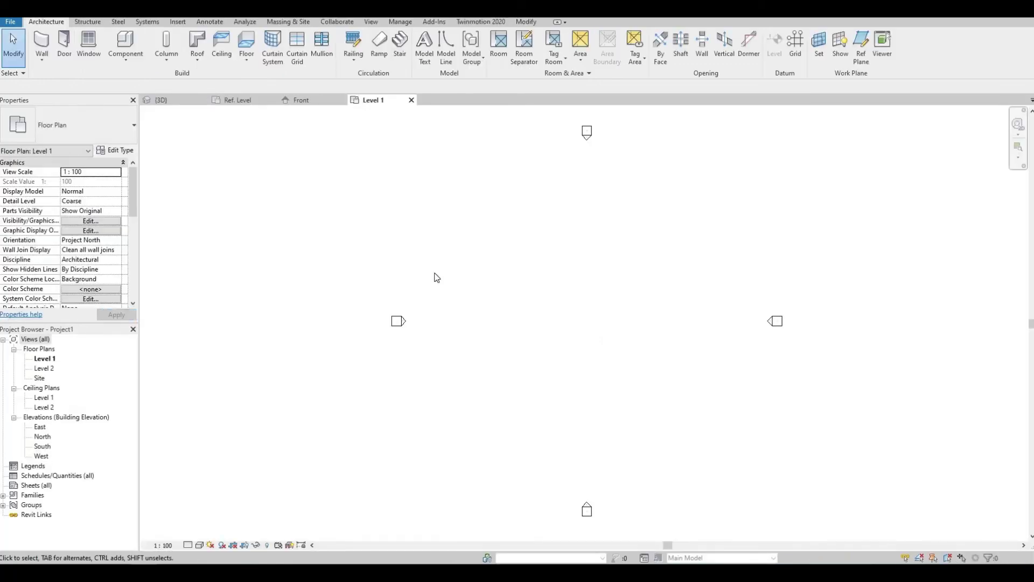
Draw a 13000 by 11000 rectangle of Generic - 200mm walls between the elevation markers on Level 1
{"action": "left_click", "coordinate": [42, 42]}
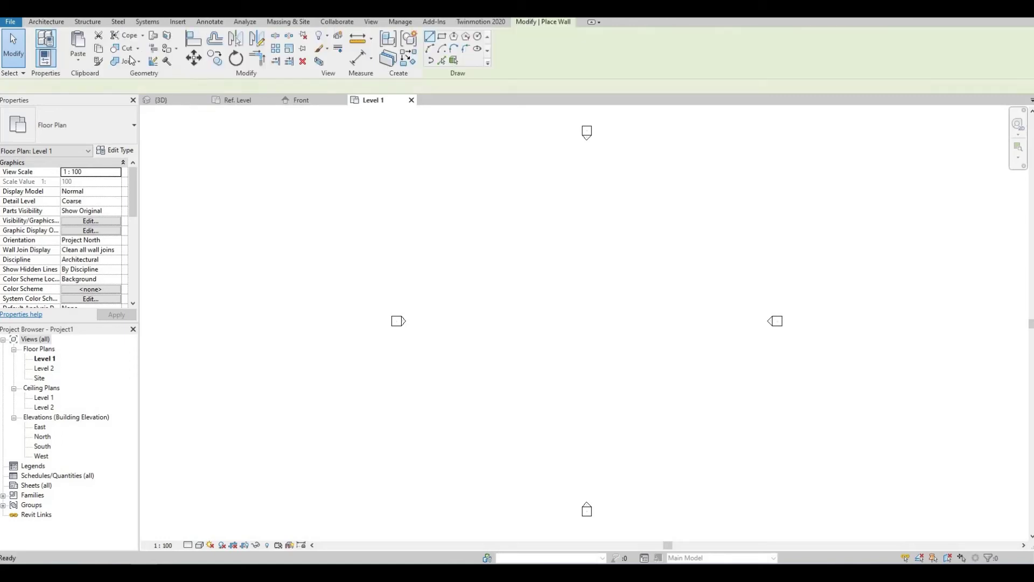
{"action": "left_click", "coordinate": [442, 40]}
{"action": "left_click", "coordinate": [541, 248]}
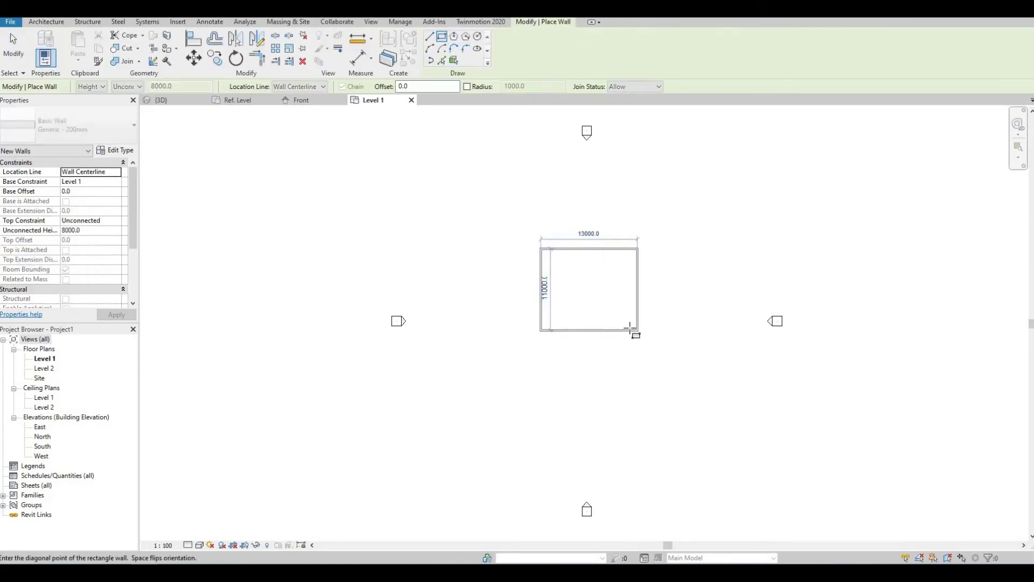
{"action": "left_click", "coordinate": [629, 328]}
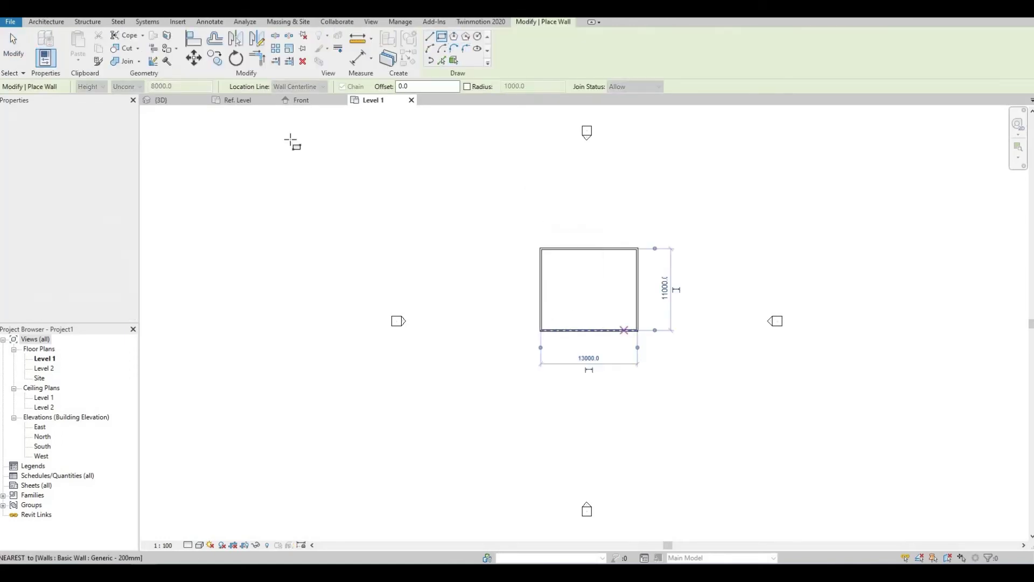
Place four M_Window-Double-Hung 750 x 1200mm windows along the room's north wall
{"action": "left_click", "coordinate": [49, 23]}
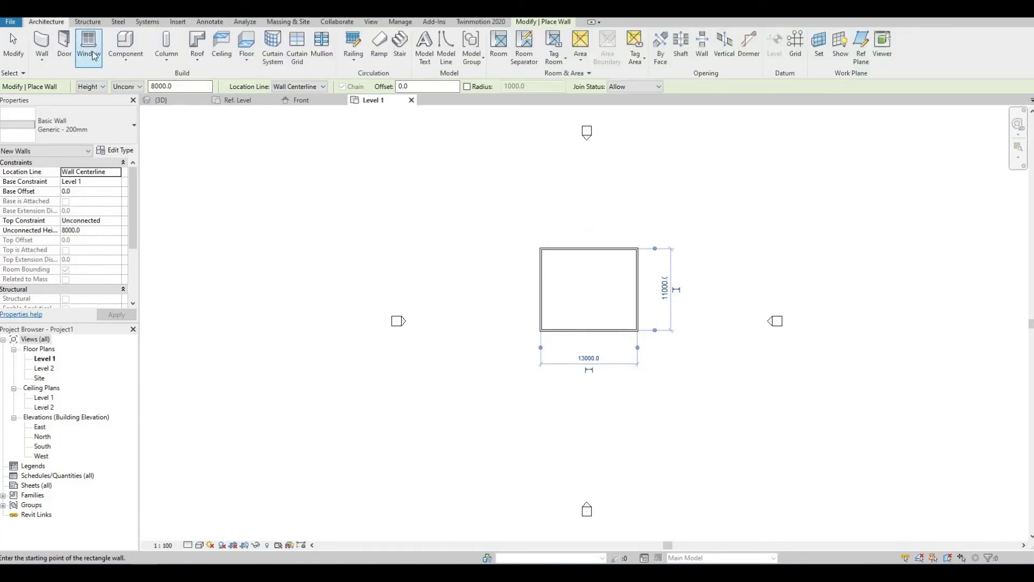
{"action": "left_click", "coordinate": [94, 55]}
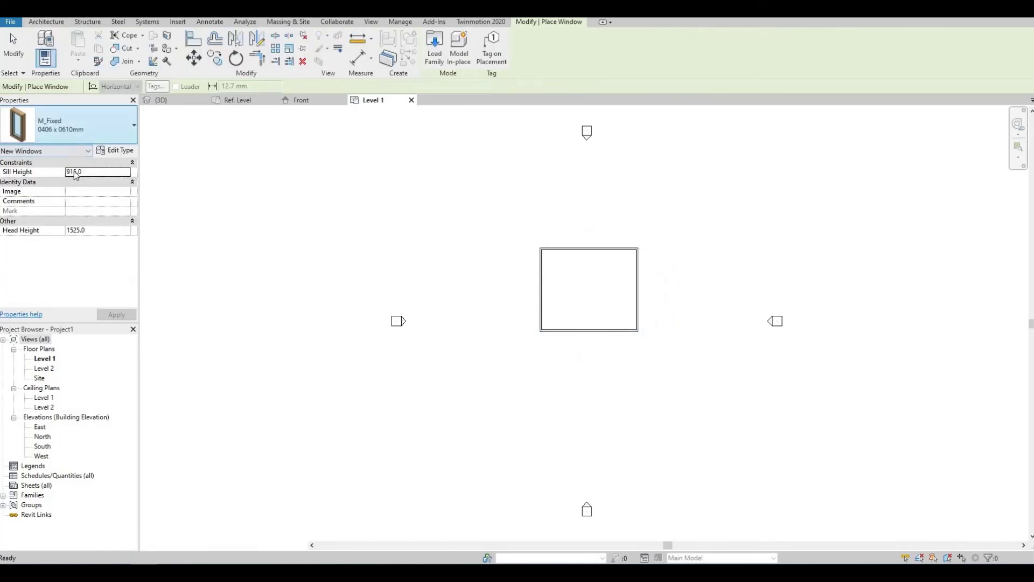
{"action": "left_click", "coordinate": [81, 125]}
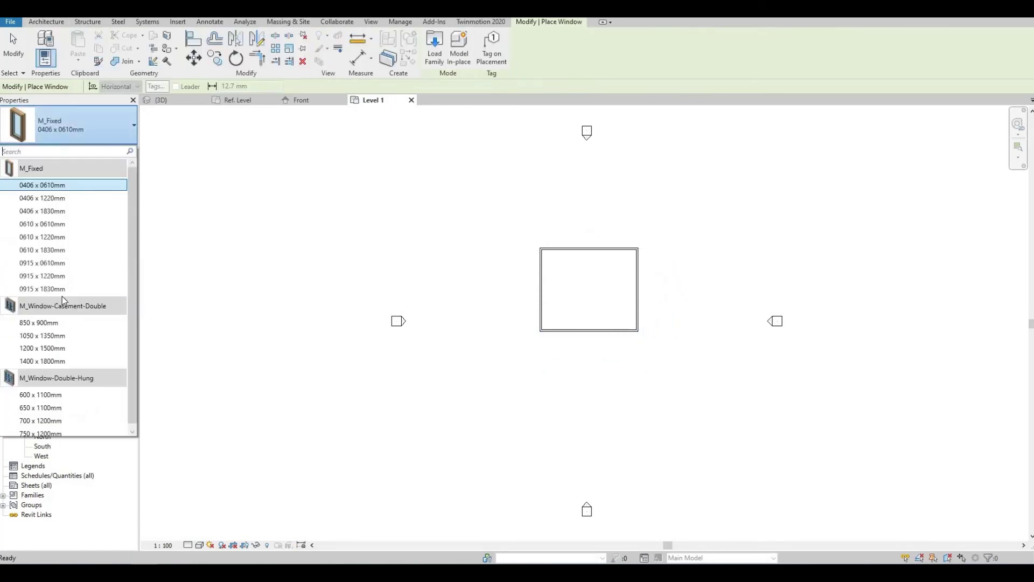
{"action": "left_click", "coordinate": [48, 430]}
{"action": "scroll", "coordinate": [561, 248], "scroll_direction": "up", "scroll_amount": 3}
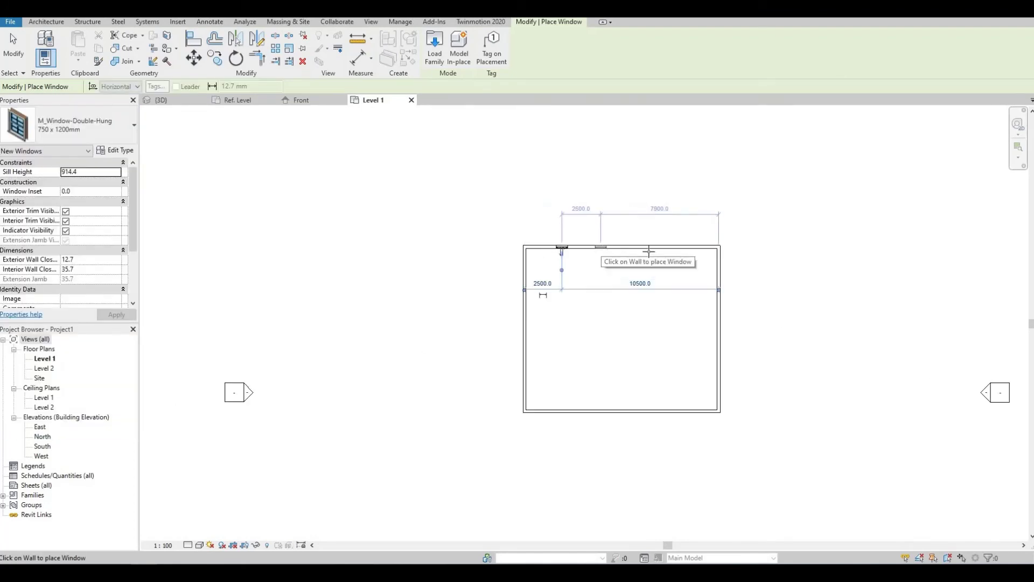
{"action": "left_click", "coordinate": [601, 249]}
{"action": "left_click", "coordinate": [652, 249]}
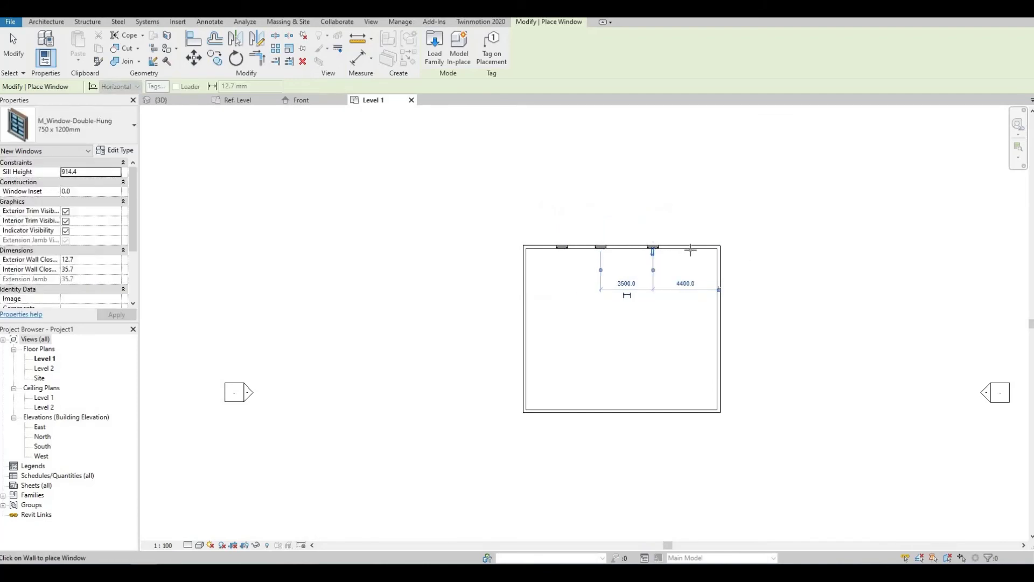
{"action": "left_click", "coordinate": [690, 250]}
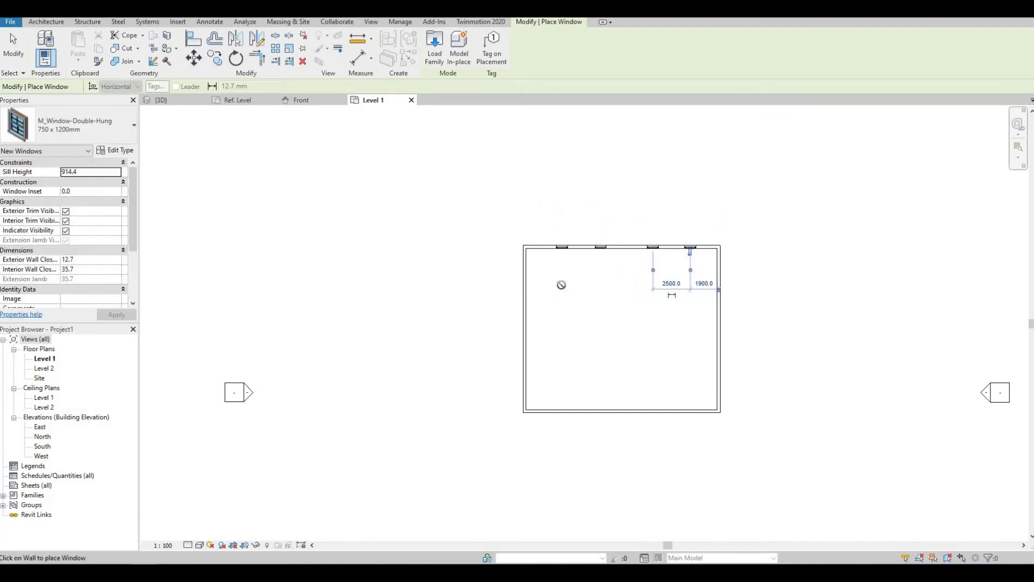
{"action": "key", "text": "Escape"}
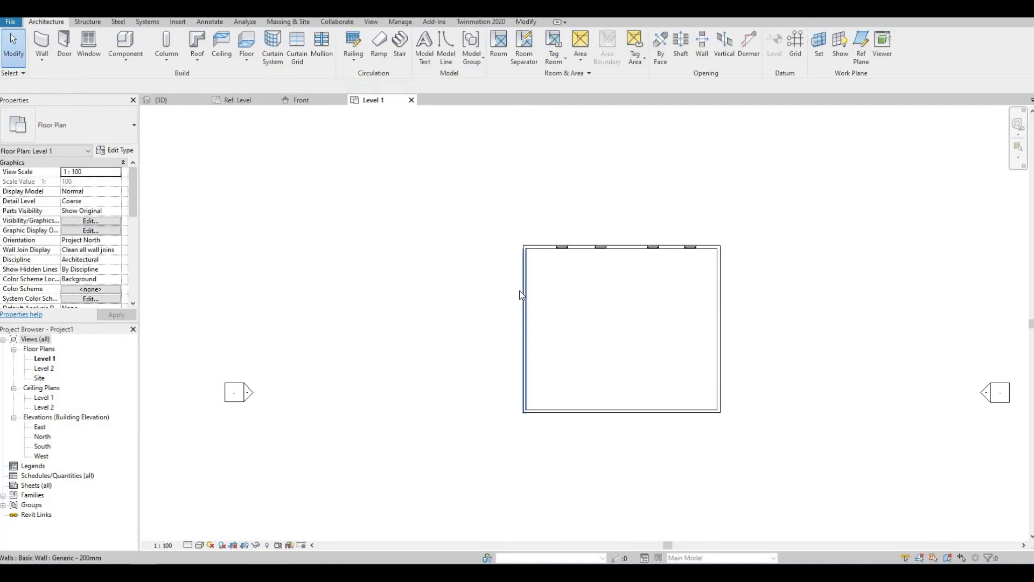
Set the top constraint of all four walls to Up to level: Level 2 and view the room in 3D
{"action": "key", "text": "Tab"}
{"action": "left_click", "coordinate": [392, 274]}
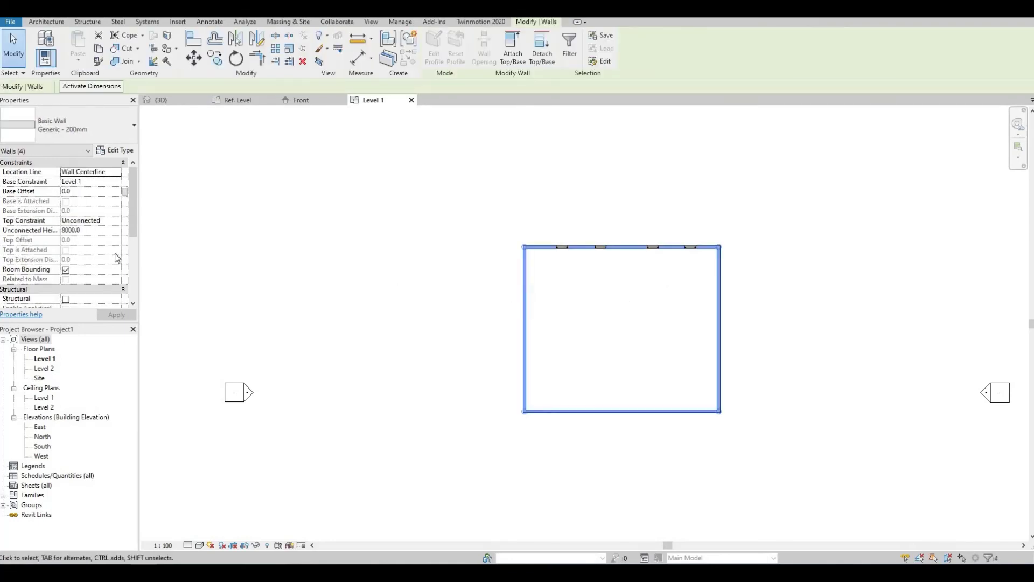
{"action": "left_click", "coordinate": [116, 221]}
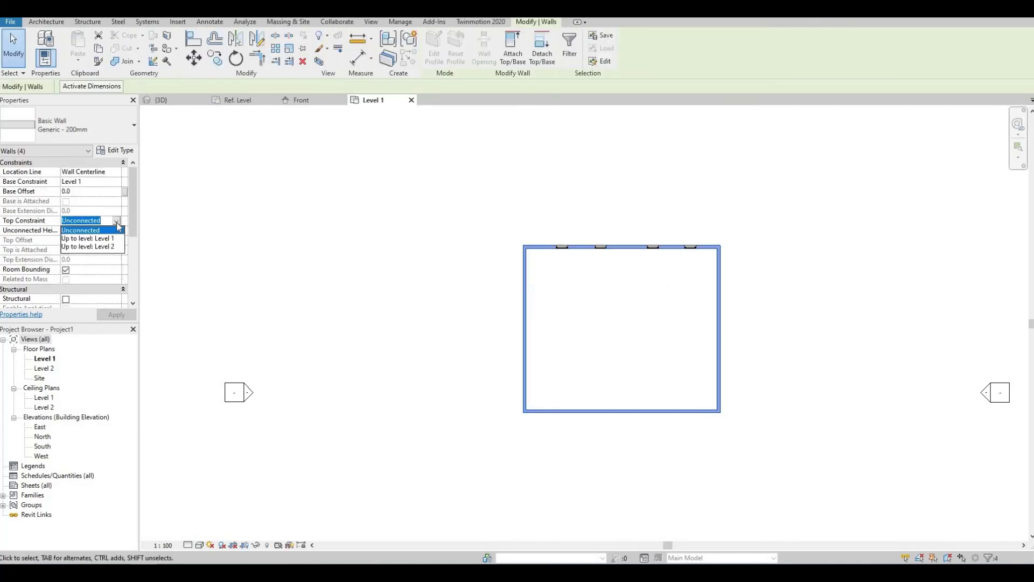
{"action": "left_click", "coordinate": [111, 246]}
{"action": "left_click", "coordinate": [116, 315]}
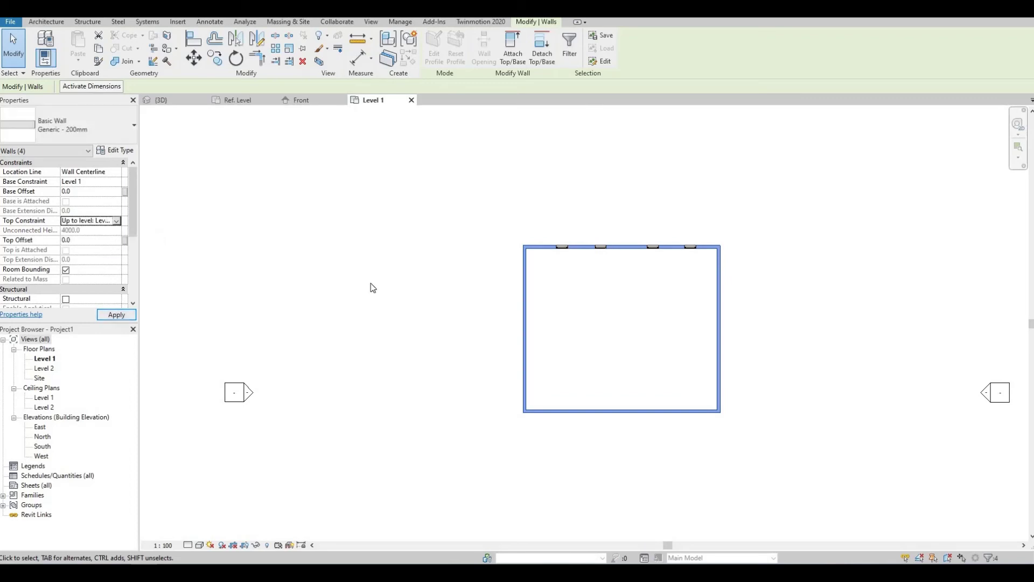
{"action": "left_click", "coordinate": [339, 141]}
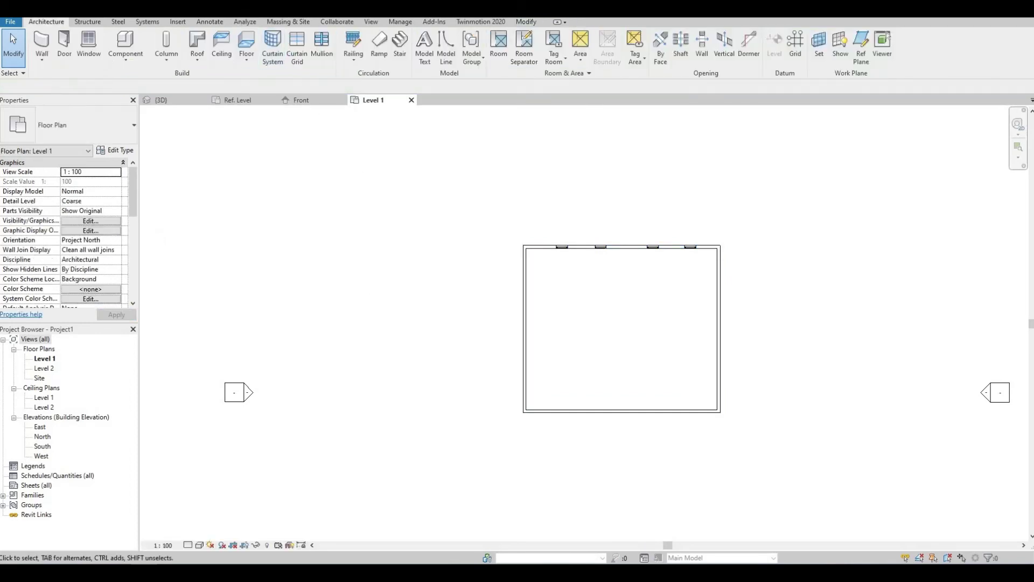
{"action": "scroll", "coordinate": [591, 275], "scroll_direction": "up", "scroll_amount": 2}
{"action": "middle_click_drag", "start_coordinate": [741, 305], "coordinate": [477, 309], "text": "shift"}
{"action": "scroll", "coordinate": [479, 286], "scroll_direction": "up", "scroll_amount": 2}
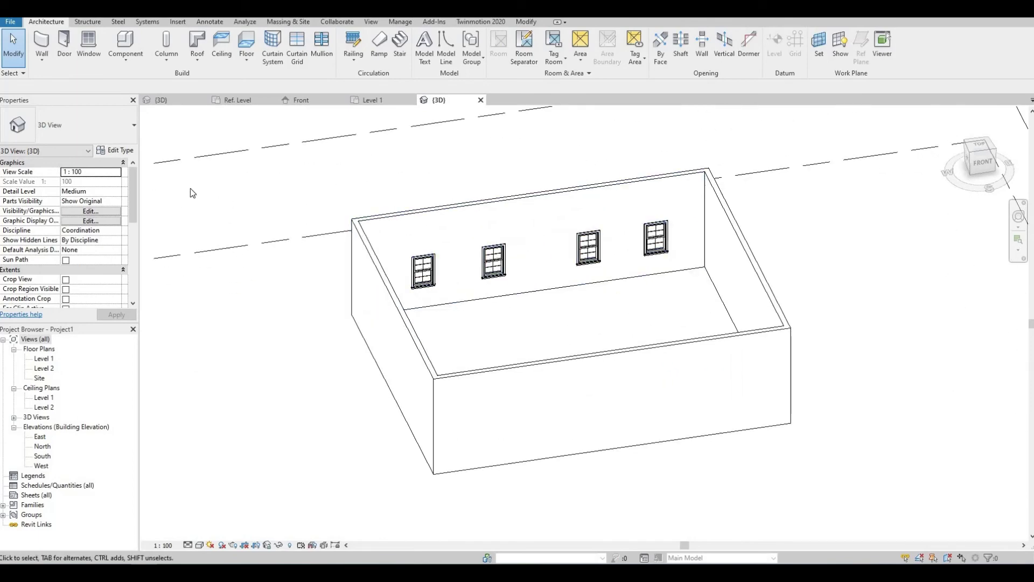
Load the curtain family into the project and place one curtain in front of the two western windows on the Level 1 plan
{"action": "left_click", "coordinate": [186, 100]}
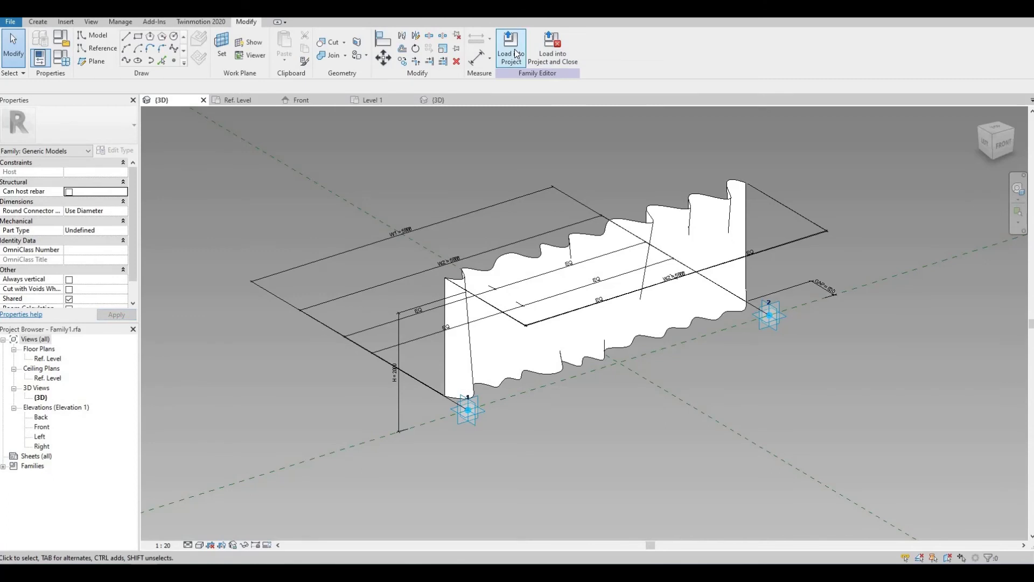
{"action": "left_click", "coordinate": [512, 53]}
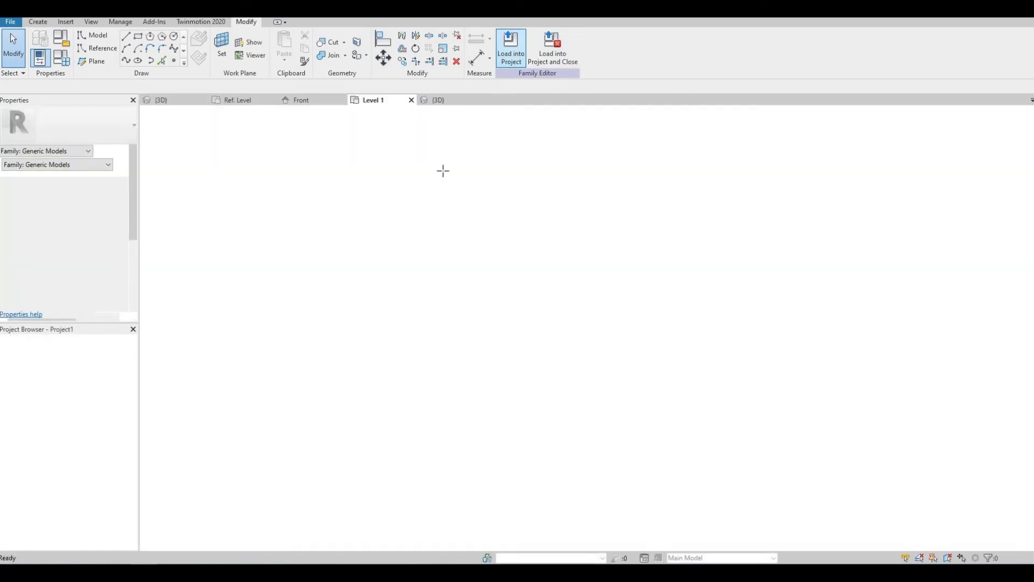
{"action": "scroll", "coordinate": [546, 264], "scroll_direction": "up", "scroll_amount": 4}
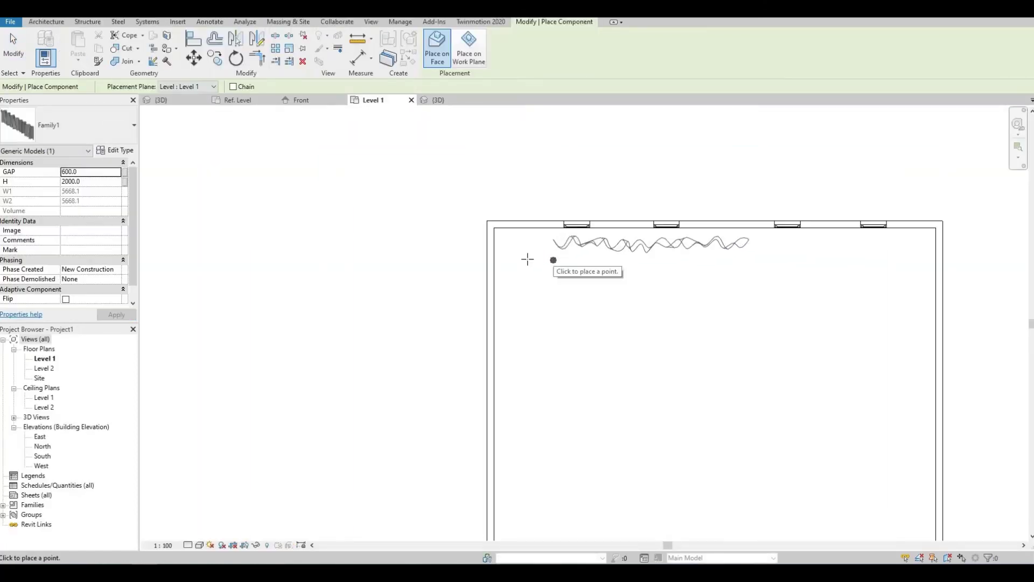
{"action": "scroll", "coordinate": [527, 259], "scroll_direction": "up", "scroll_amount": 2}
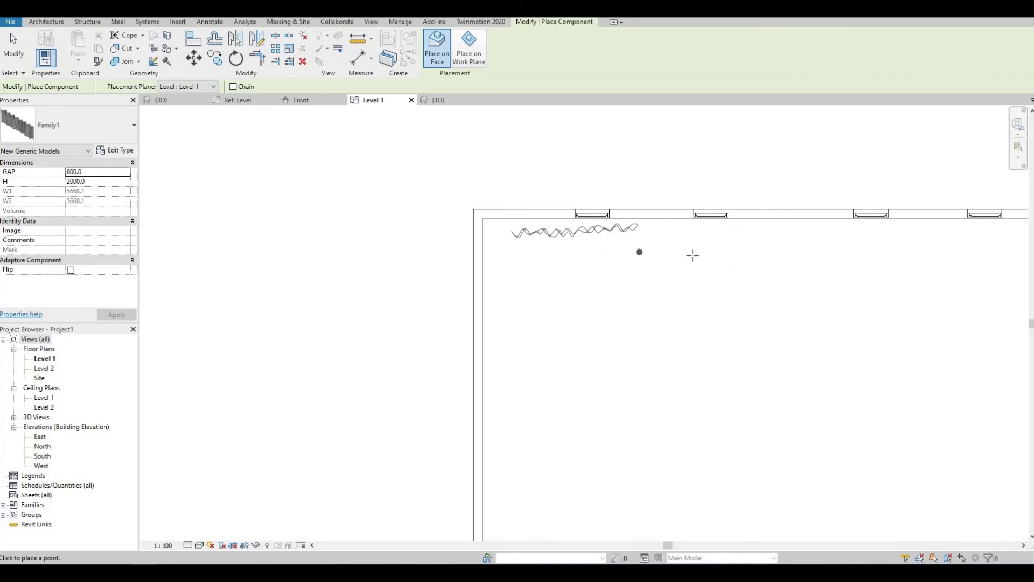
{"action": "left_click", "coordinate": [899, 262]}
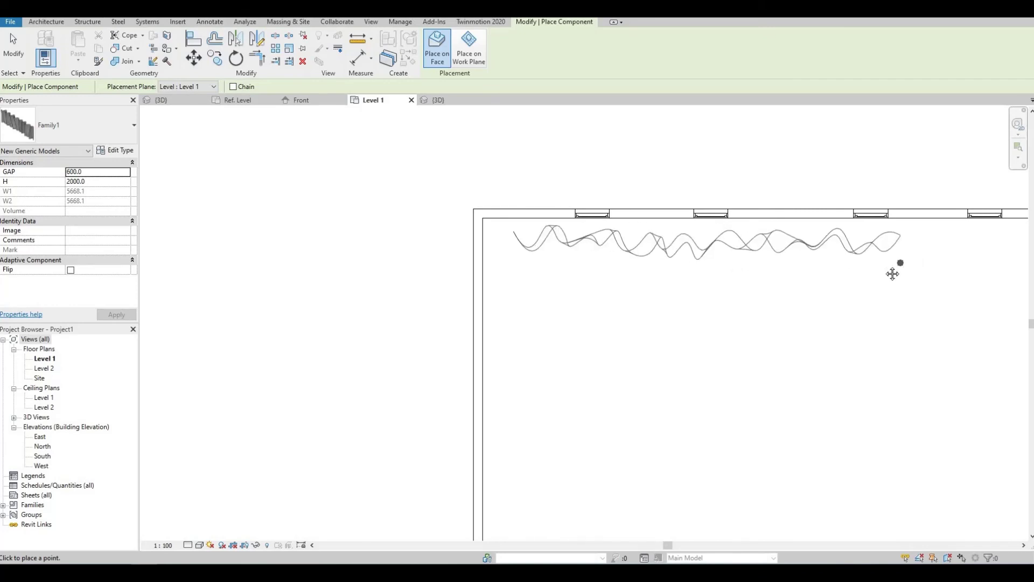
{"action": "middle_click_drag", "start_coordinate": [609, 281], "coordinate": [295, 299]}
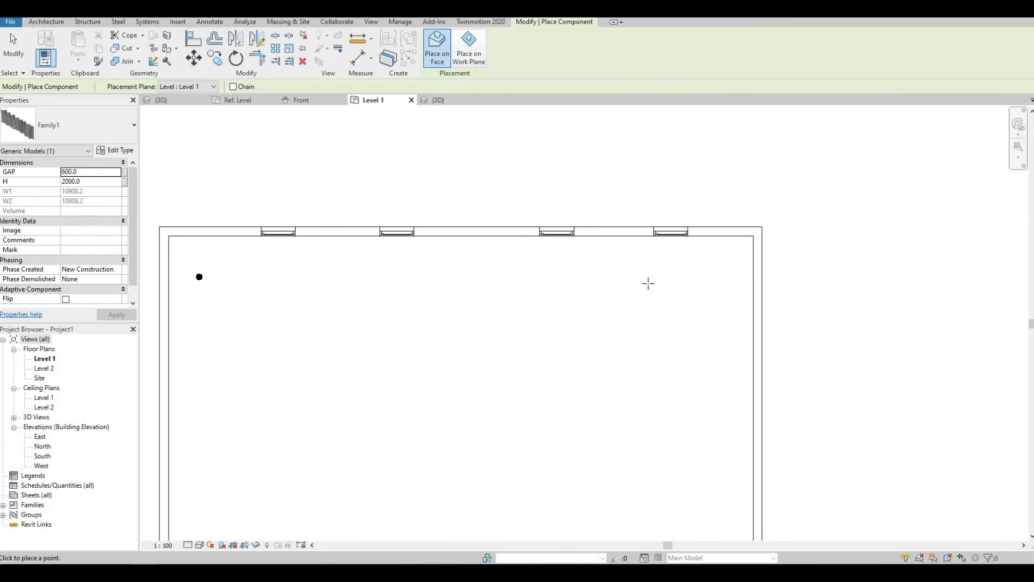
{"action": "left_click", "coordinate": [429, 276]}
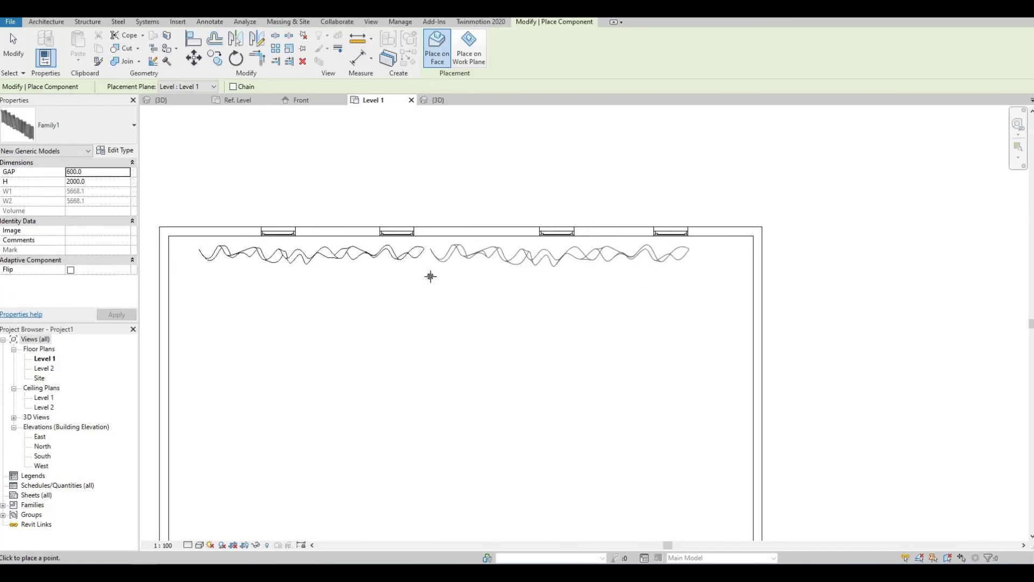
Place a second curtain in front of the two eastern windows, in line with the first, and end component placement
{"action": "left_click", "coordinate": [563, 277]}
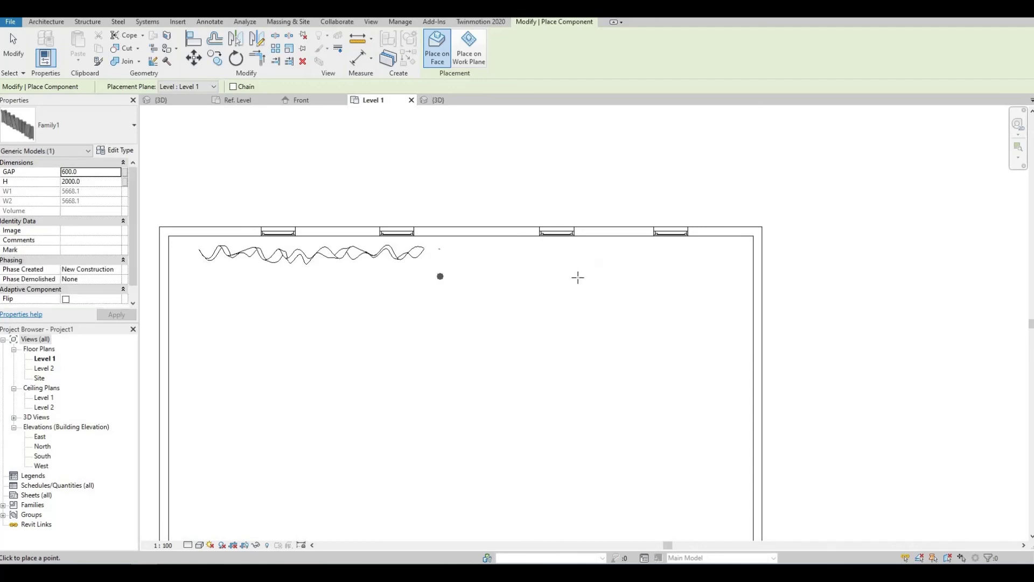
{"action": "left_click", "coordinate": [708, 275]}
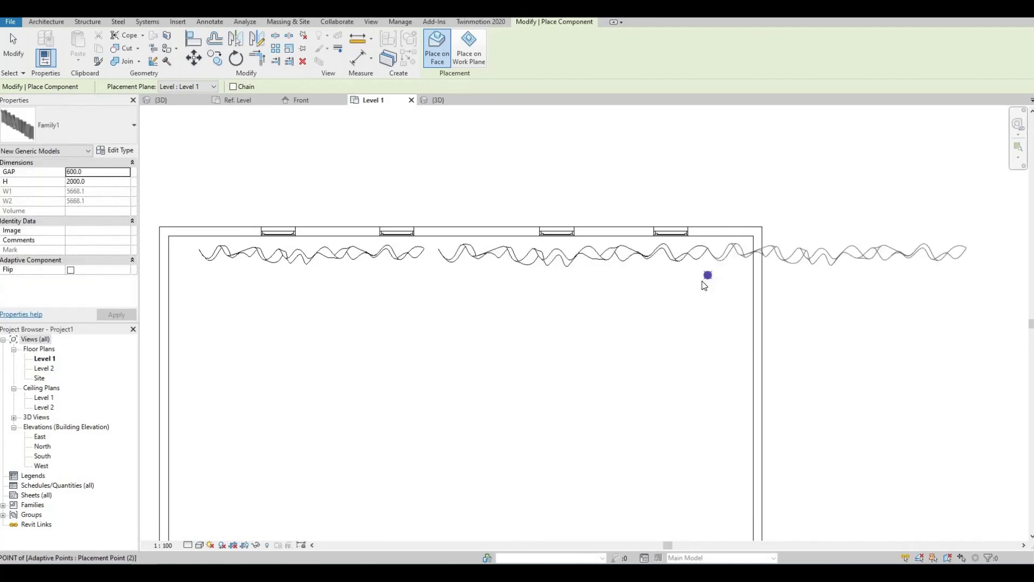
{"action": "key", "text": "Escape"}
{"action": "key", "text": "Escape"}
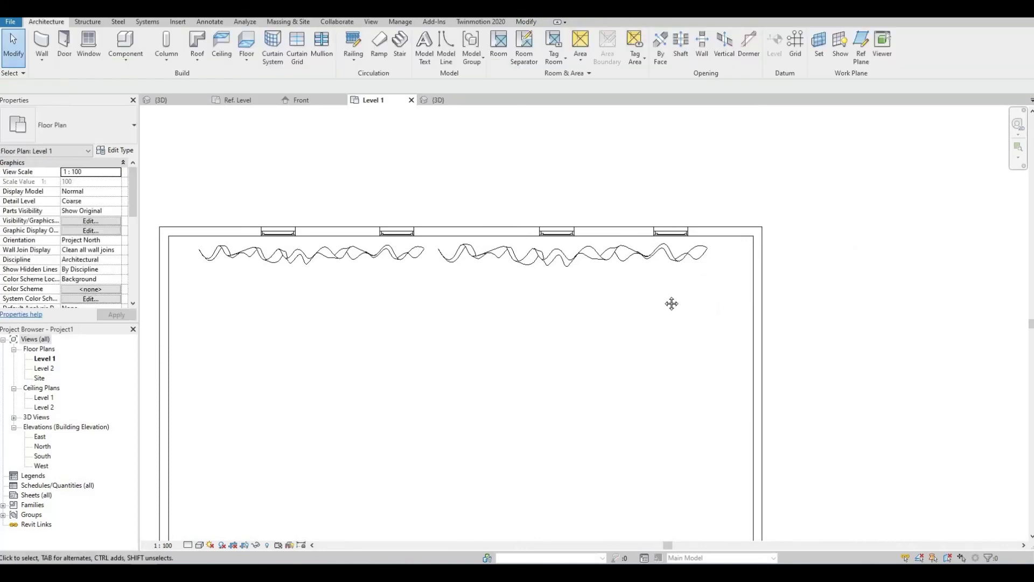
{"action": "middle_click_drag", "start_coordinate": [670, 299], "coordinate": [742, 281]}
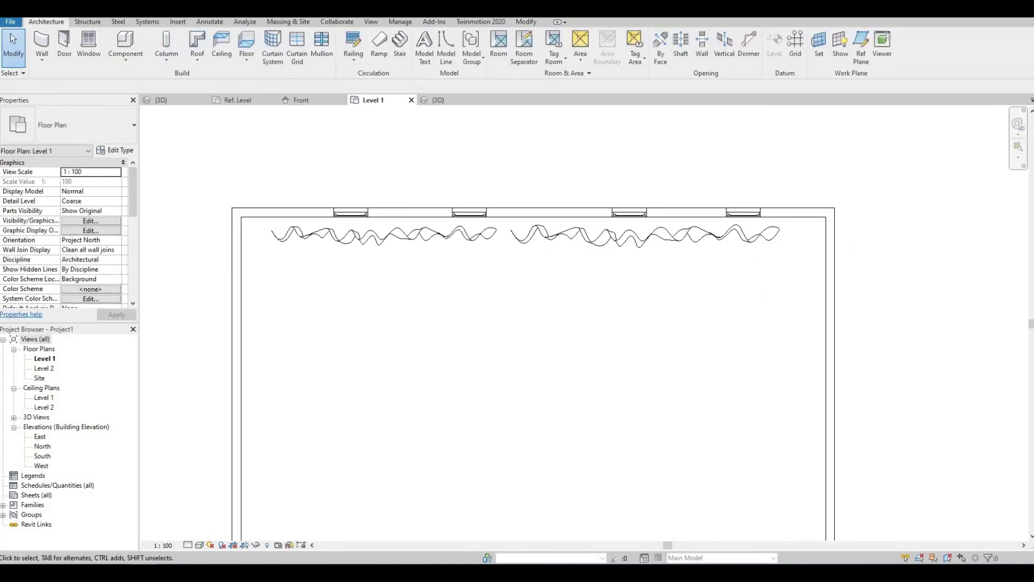
Show the room in 3D and check the type properties of the curtain at the two western windows
{"action": "left_click", "coordinate": [437, 99]}
{"action": "scroll", "coordinate": [512, 268], "scroll_direction": "up", "scroll_amount": 1}
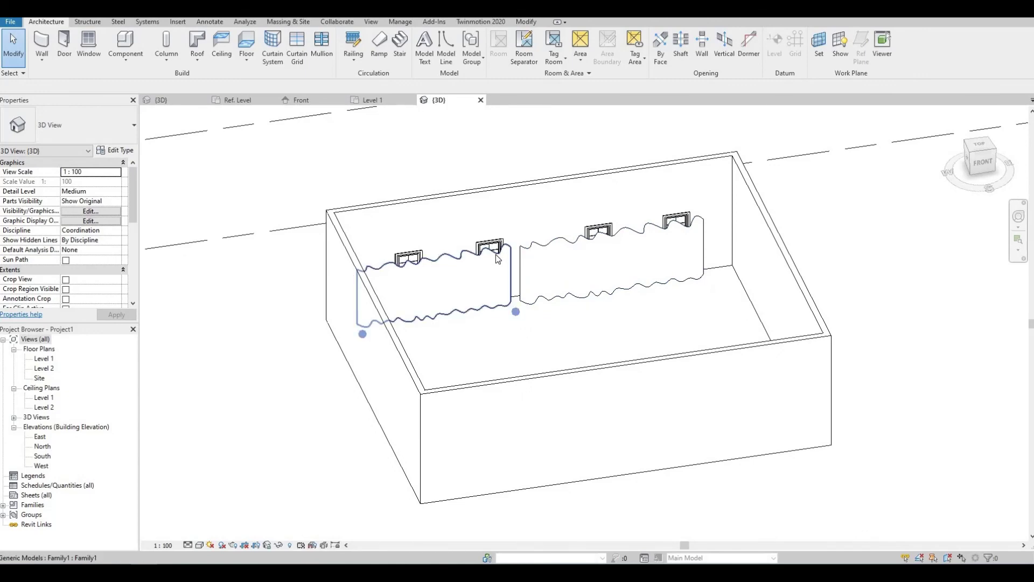
{"action": "left_click", "coordinate": [498, 260]}
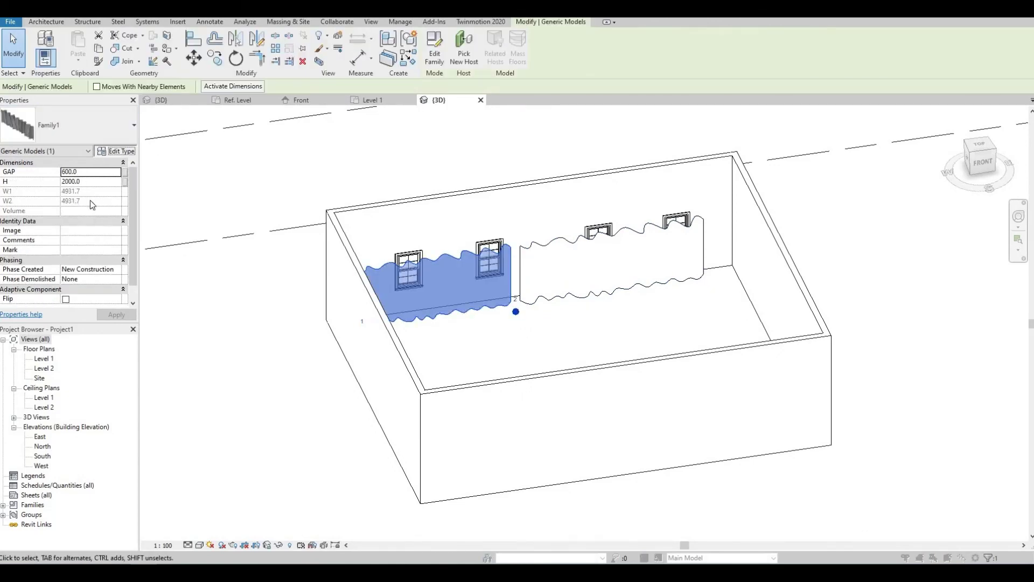
{"action": "left_click", "coordinate": [116, 150]}
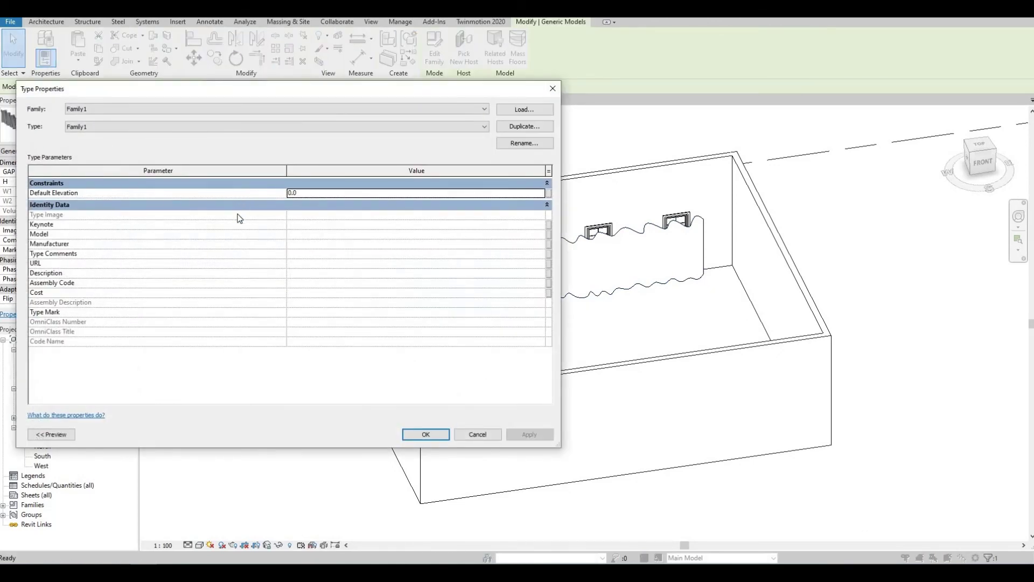
{"action": "key", "text": "Escape"}
{"action": "key", "text": "Escape"}
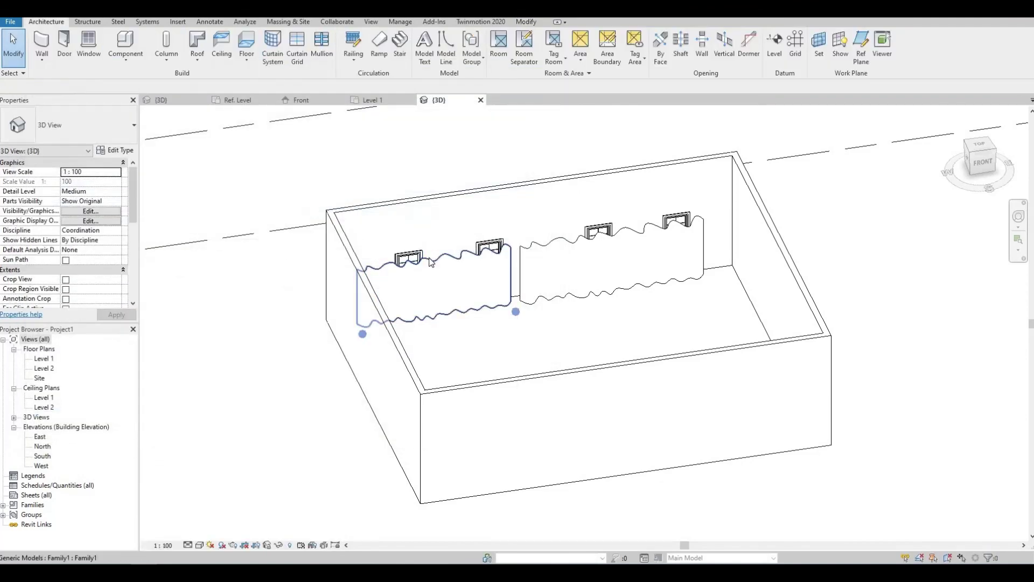
Set the western curtain's height parameter H to 3000
{"action": "left_click", "coordinate": [427, 259]}
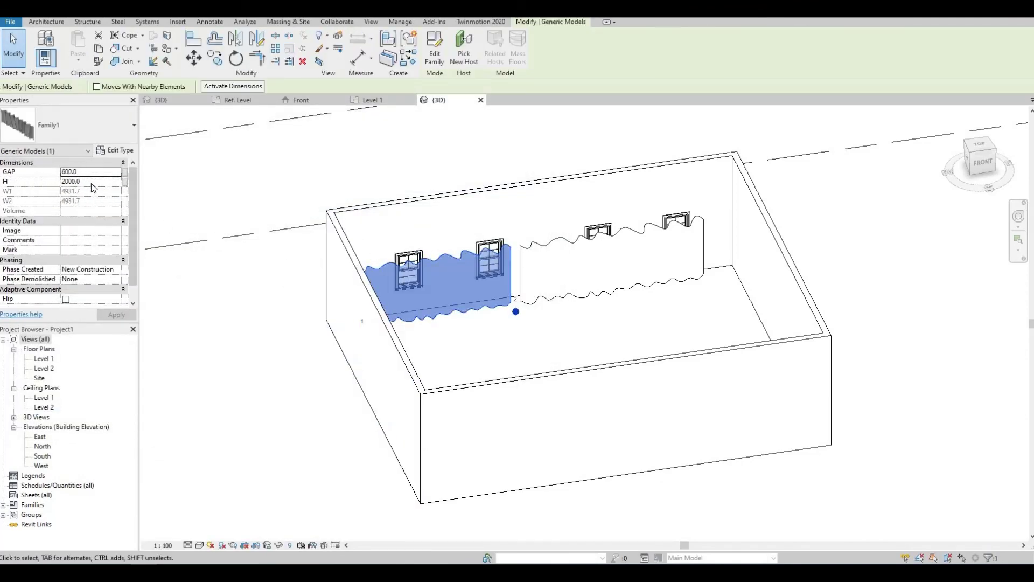
{"action": "left_click", "coordinate": [90, 182]}
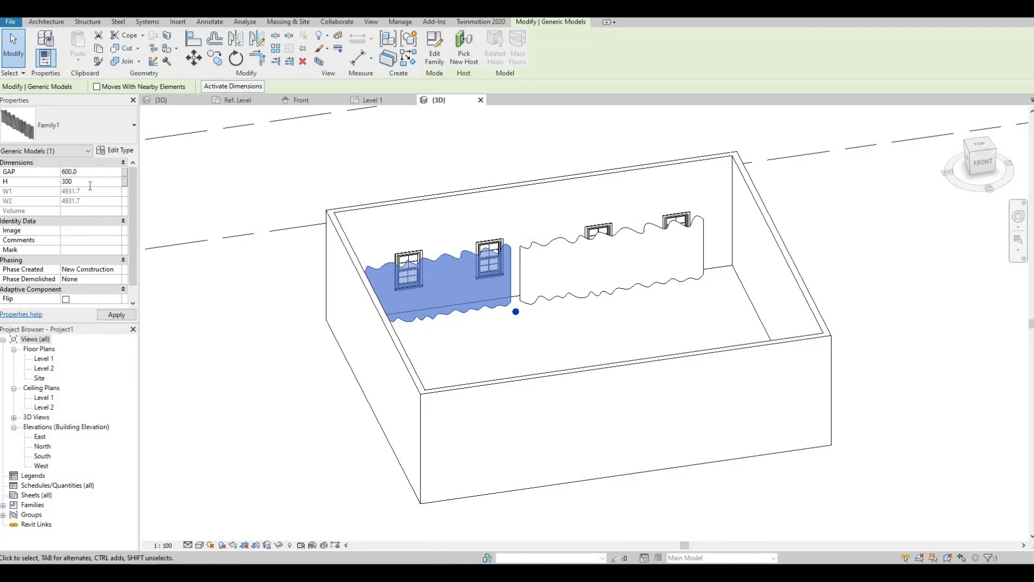
{"action": "left_click", "coordinate": [113, 315]}
{"action": "key", "text": "Escape"}
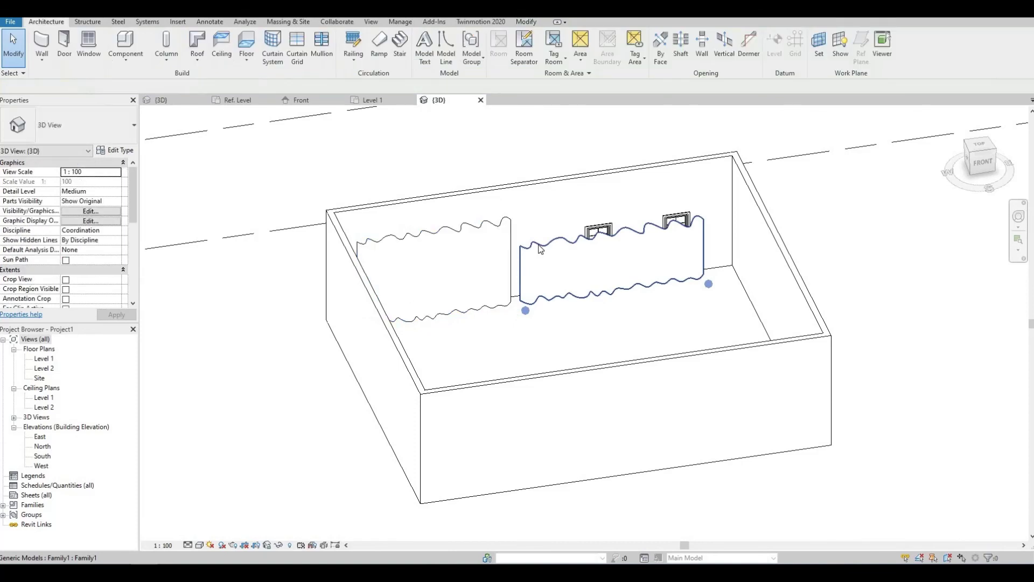
Set the eastern curtain's height parameter H to 3000
{"action": "left_click", "coordinate": [540, 248]}
{"action": "left_click", "coordinate": [111, 183]}
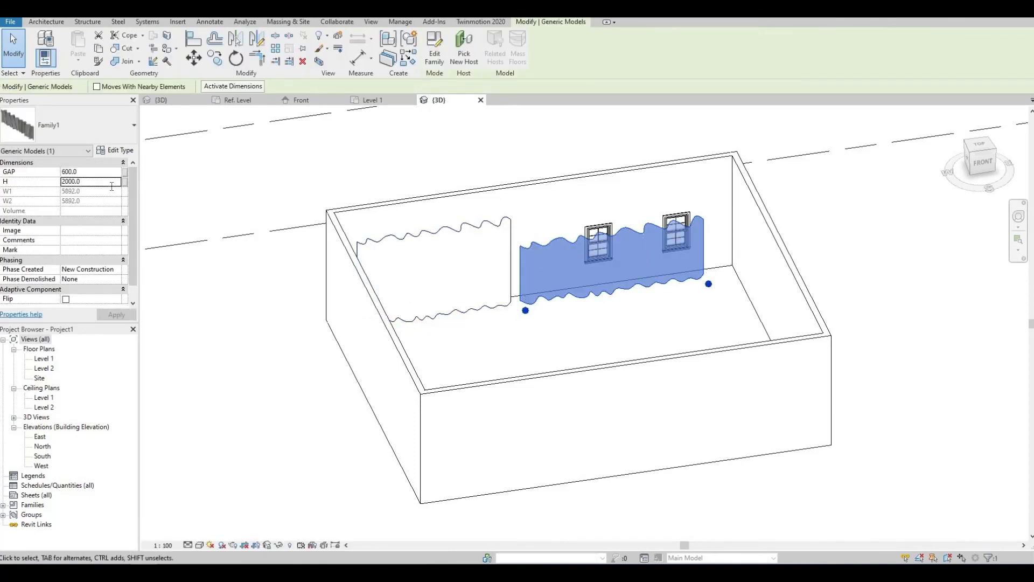
{"action": "type", "text": "300"}
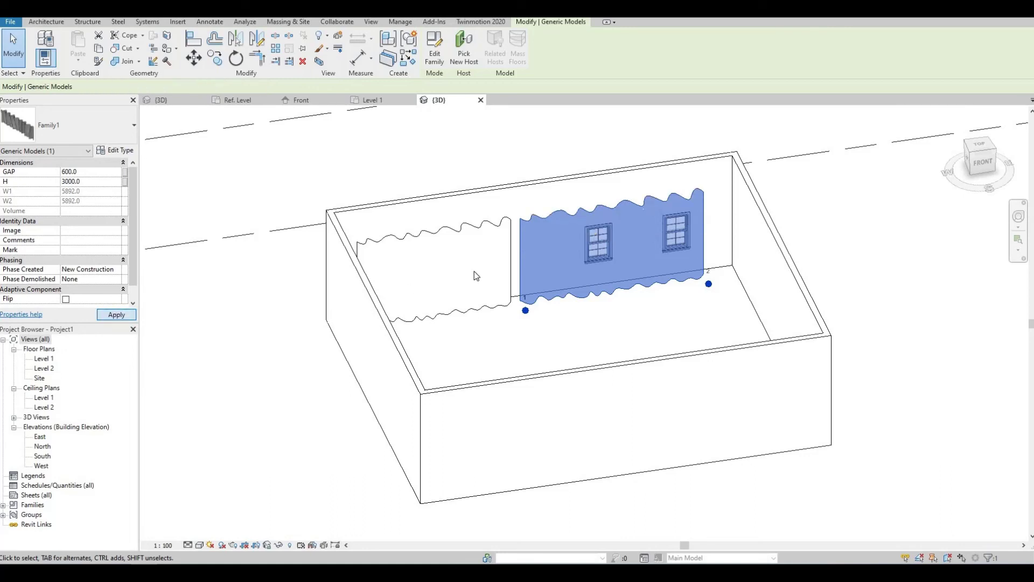
{"action": "key", "text": "Escape"}
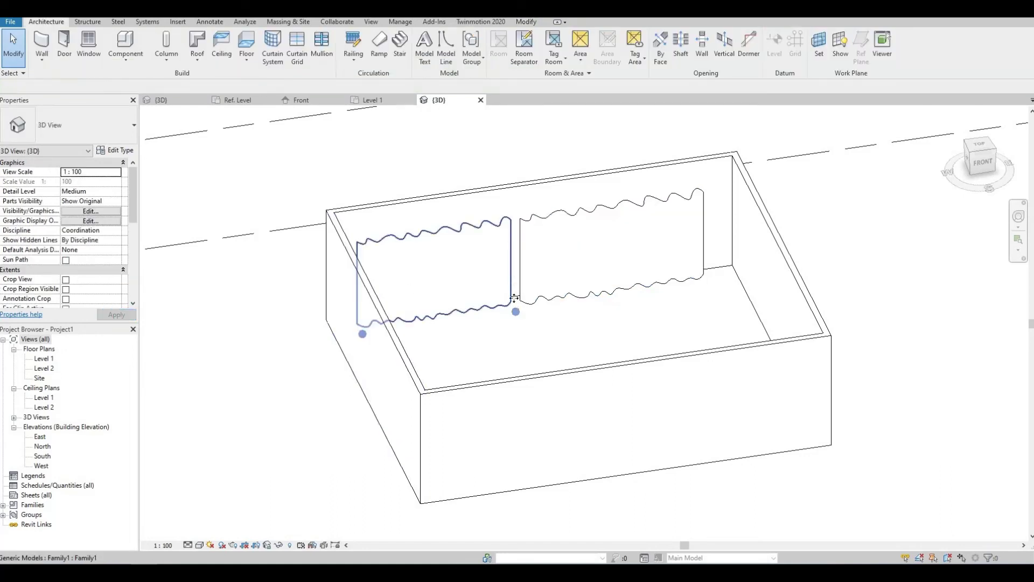
Shorten the western curtain by moving its inner adaptive point west along the wall, clear of the second window
{"action": "left_click", "coordinate": [514, 298]}
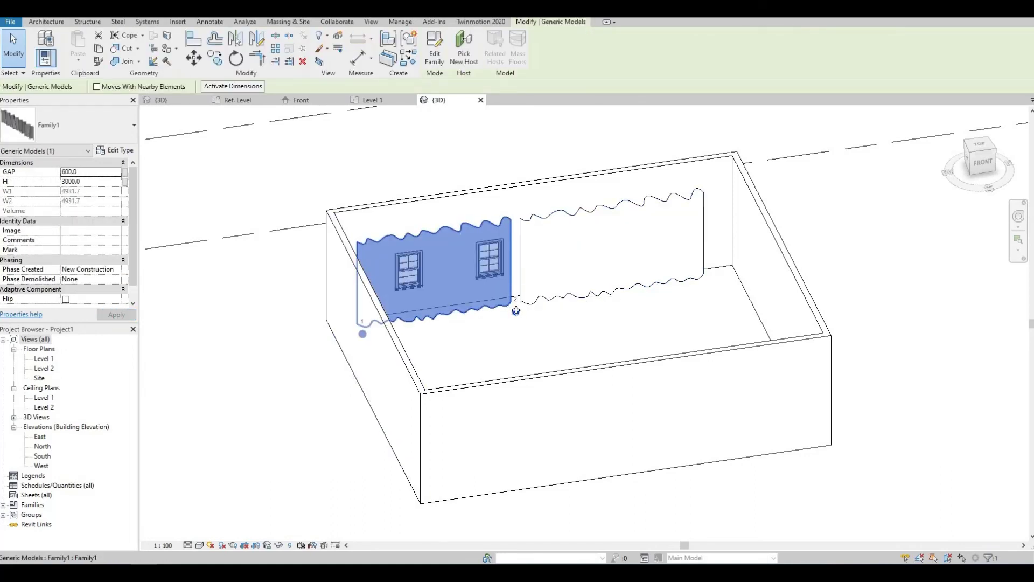
{"action": "key", "text": "Tab"}
{"action": "key", "text": "Tab"}
{"action": "key", "text": "Tab"}
{"action": "left_click", "coordinate": [516, 312]}
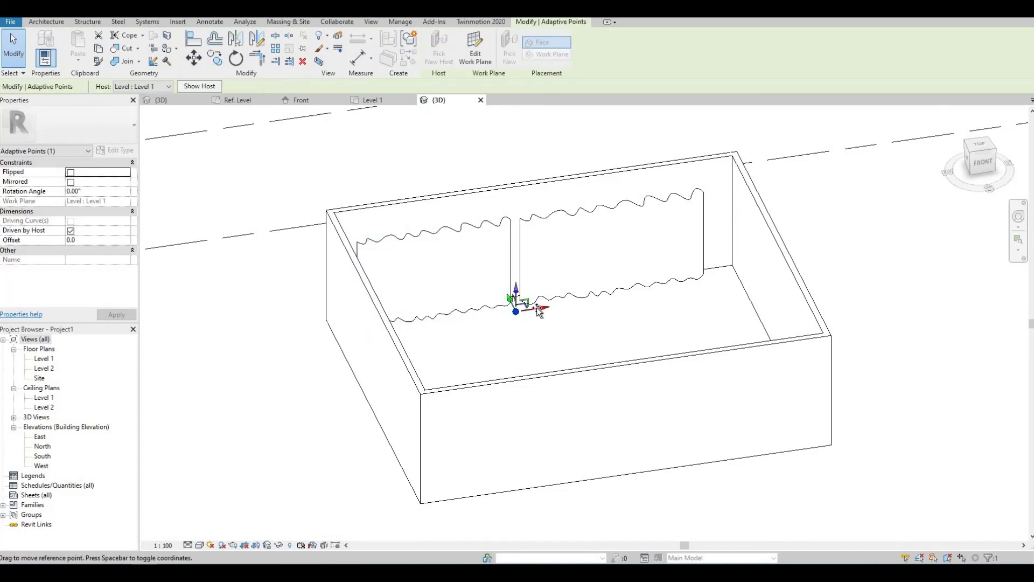
{"action": "mouse_move", "coordinate": [538, 308]}
{"action": "left_mouse_down"}
{"action": "mouse_move", "coordinate": [469, 309]}
{"action": "mouse_move", "coordinate": [537, 306]}
{"action": "left_mouse_up"}
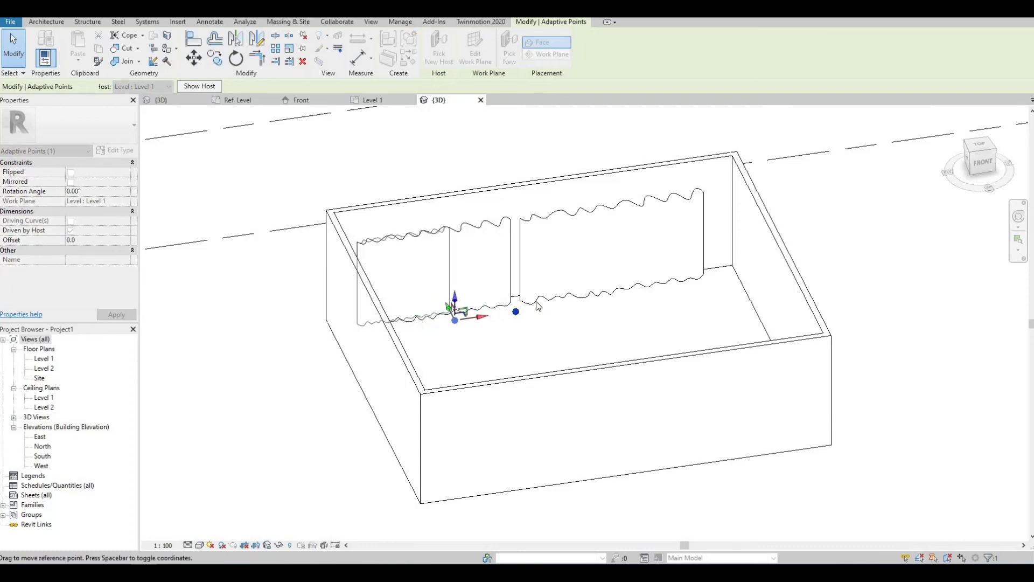
Shorten the eastern curtain by moving its inner adaptive point east along the wall, and view the folds up close
{"action": "left_click", "coordinate": [531, 310]}
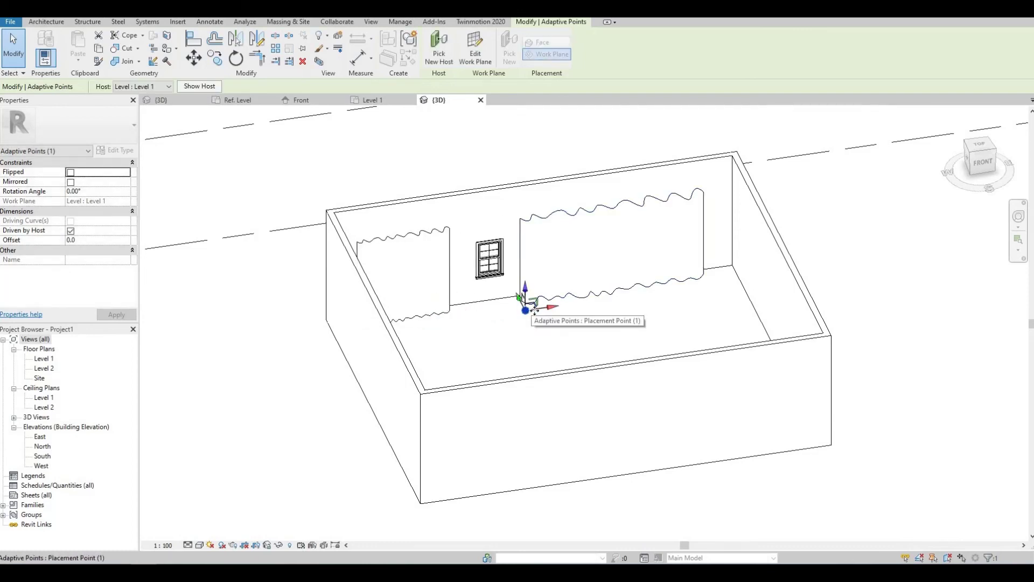
{"action": "mouse_move", "coordinate": [545, 311]}
{"action": "left_mouse_down"}
{"action": "mouse_move", "coordinate": [588, 299]}
{"action": "mouse_move", "coordinate": [581, 287]}
{"action": "left_mouse_up"}
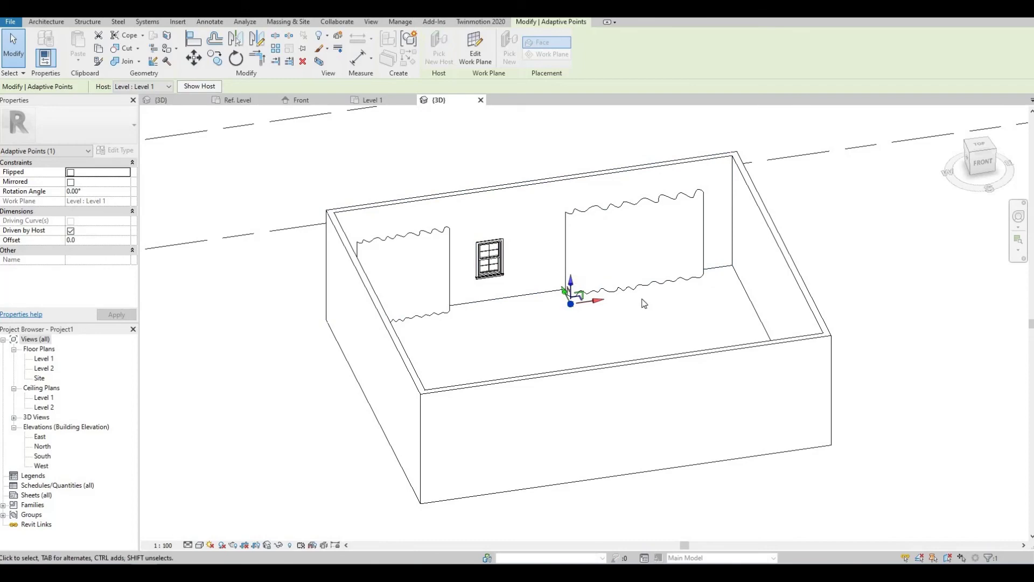
{"action": "scroll", "coordinate": [649, 311], "scroll_direction": "up", "scroll_amount": 8}
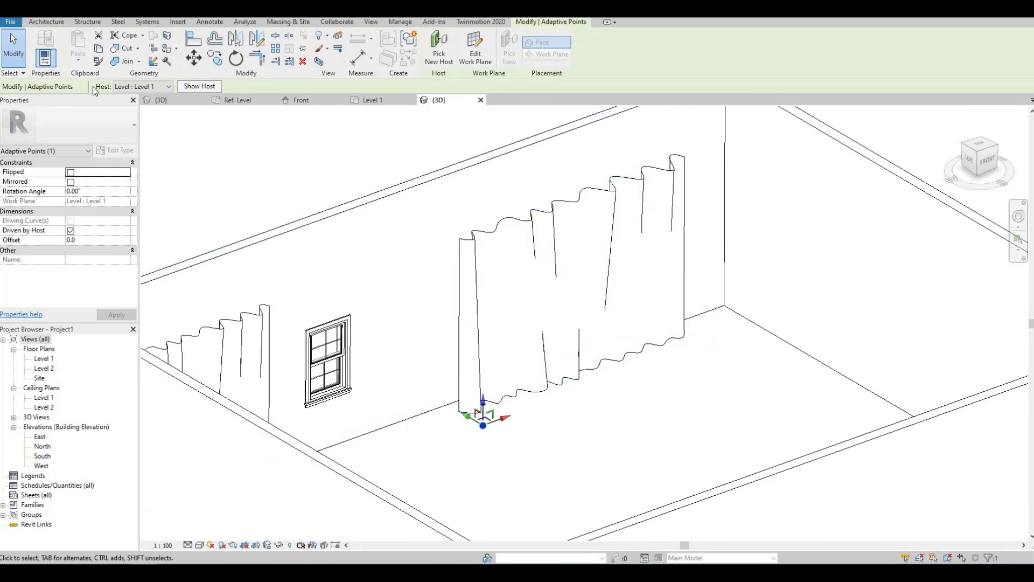
{"action": "middle_click_drag", "start_coordinate": [246, 182], "coordinate": [397, 186]}
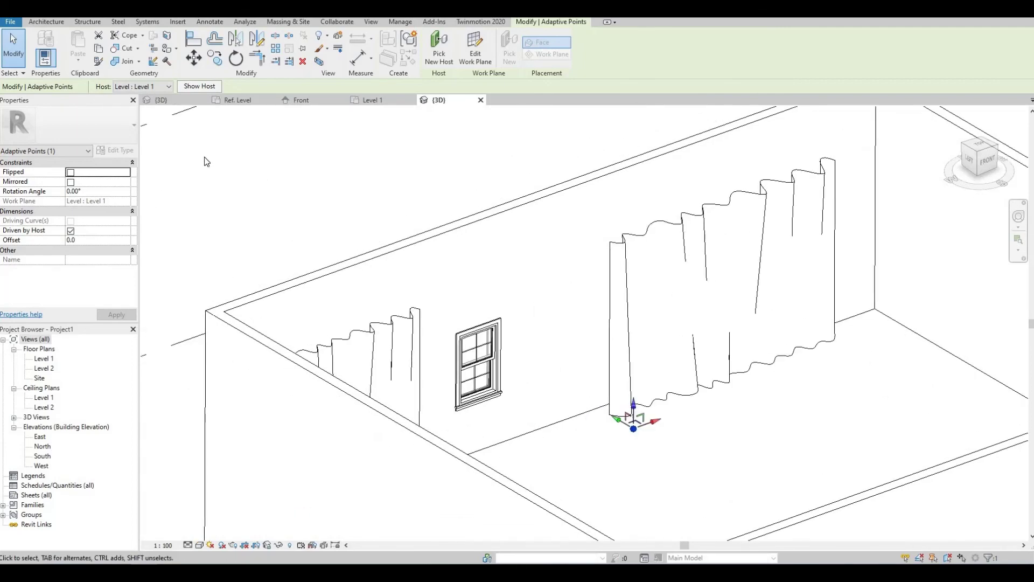
In the curtain family, create a type parameter named Fabric Material under Materials and Finishes and associate it with the curtain form's material
{"action": "left_click", "coordinate": [181, 101]}
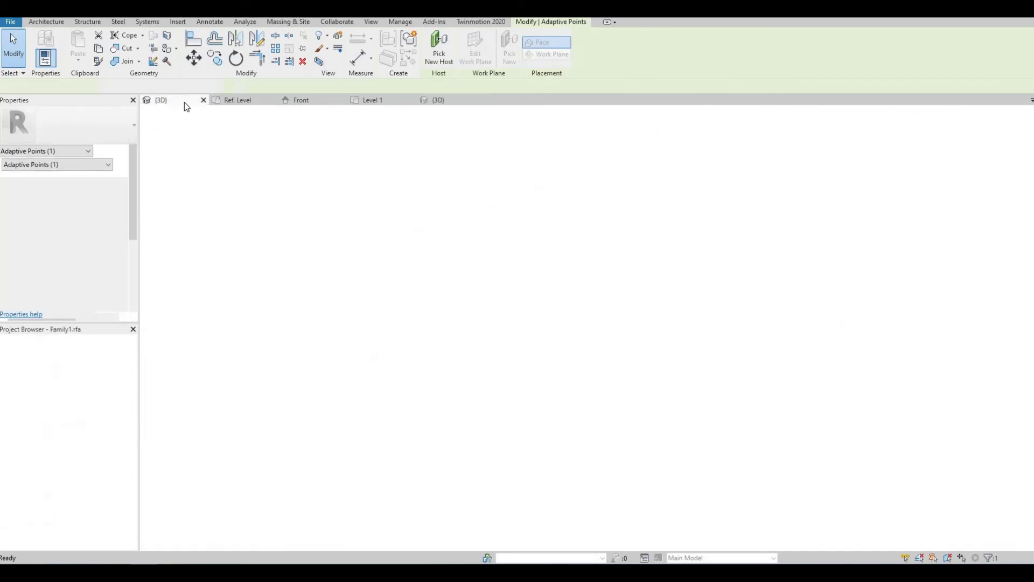
{"action": "key", "text": "Escape"}
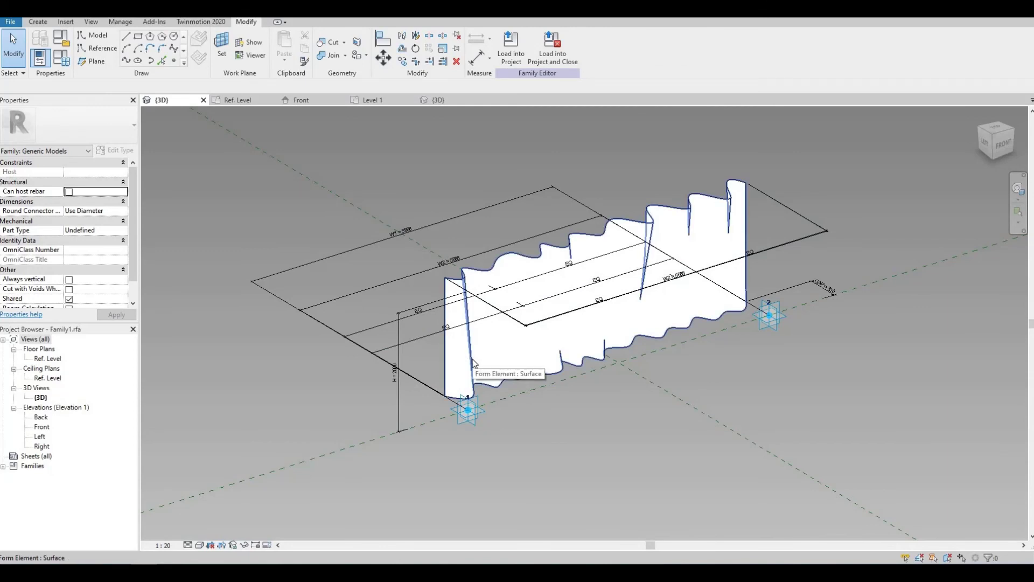
{"action": "left_click", "coordinate": [452, 354]}
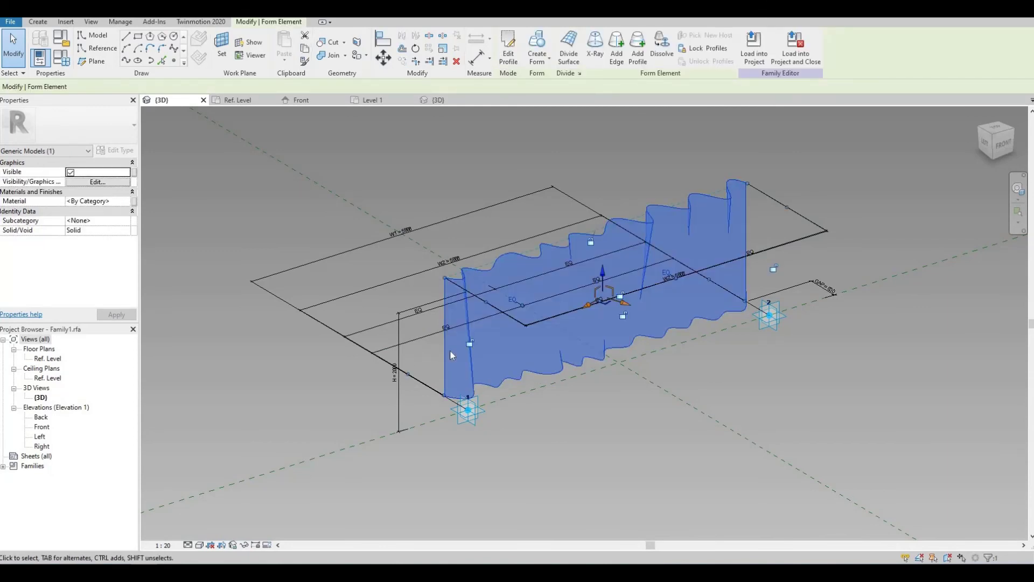
{"action": "left_click", "coordinate": [135, 207]}
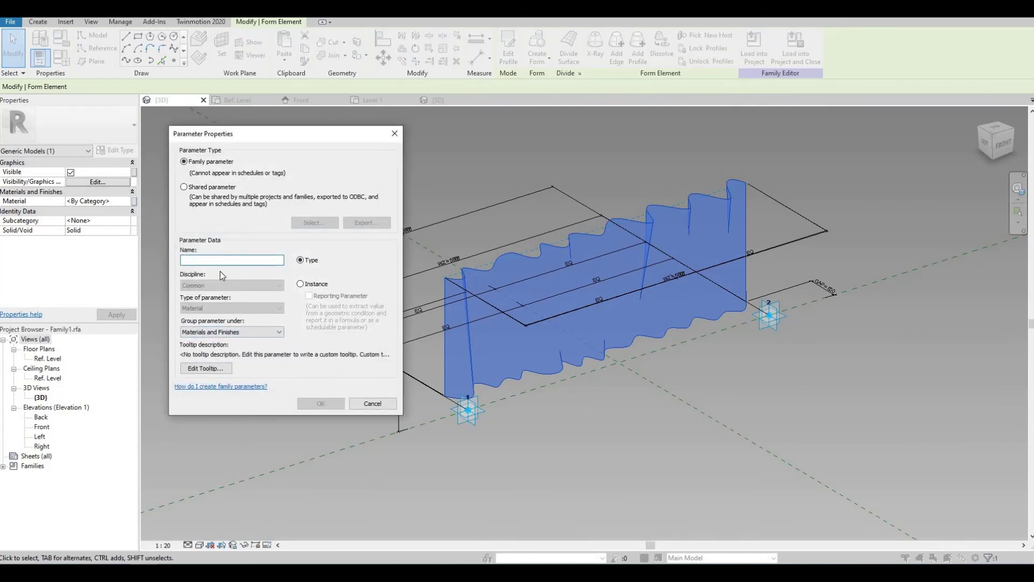
{"action": "type", "text": "fABRIC"}
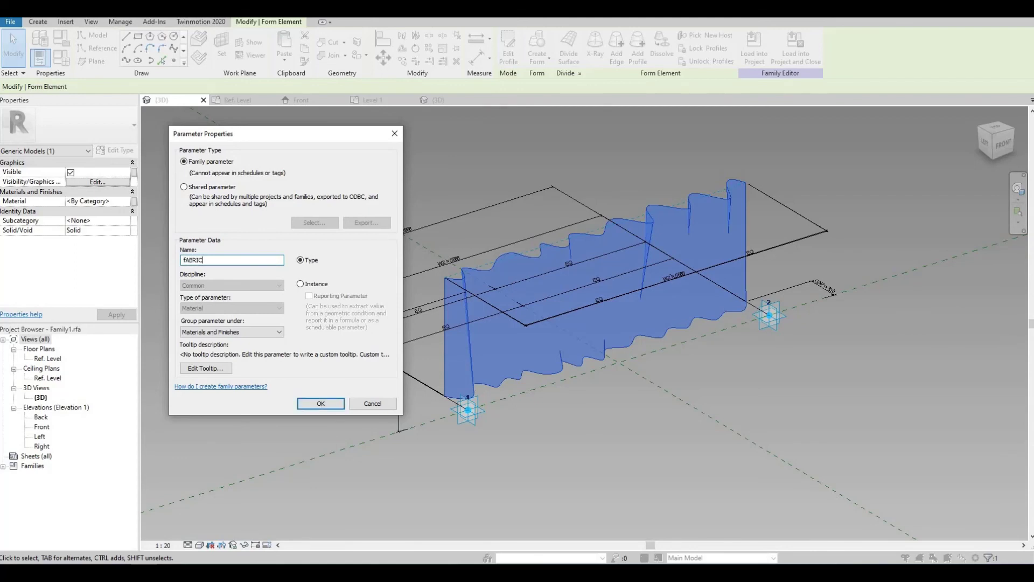
{"action": "type", "text": " mATERIAL"}
{"action": "key", "text": "ctrl+a"}
{"action": "key", "text": "BackSpace"}
{"action": "type", "text": "f"}
{"action": "key", "text": "BackSpace"}
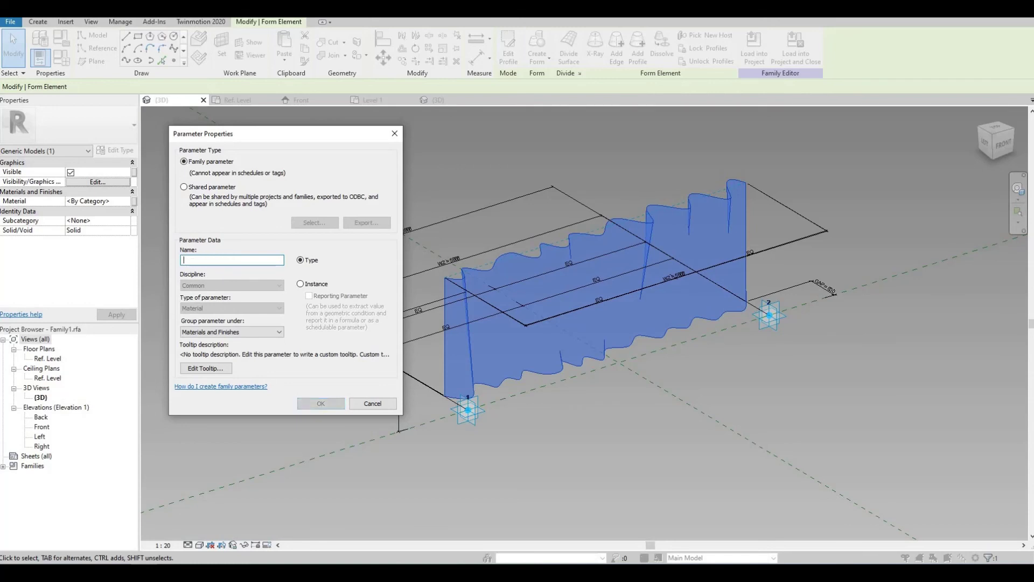
{"action": "type", "text": "Fabric Material"}
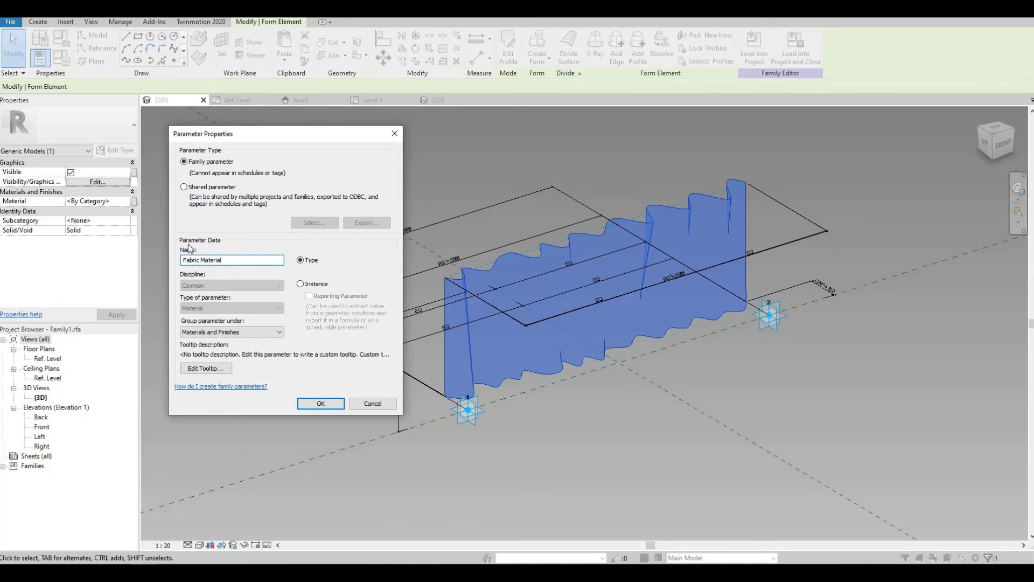
{"action": "left_click", "coordinate": [328, 405]}
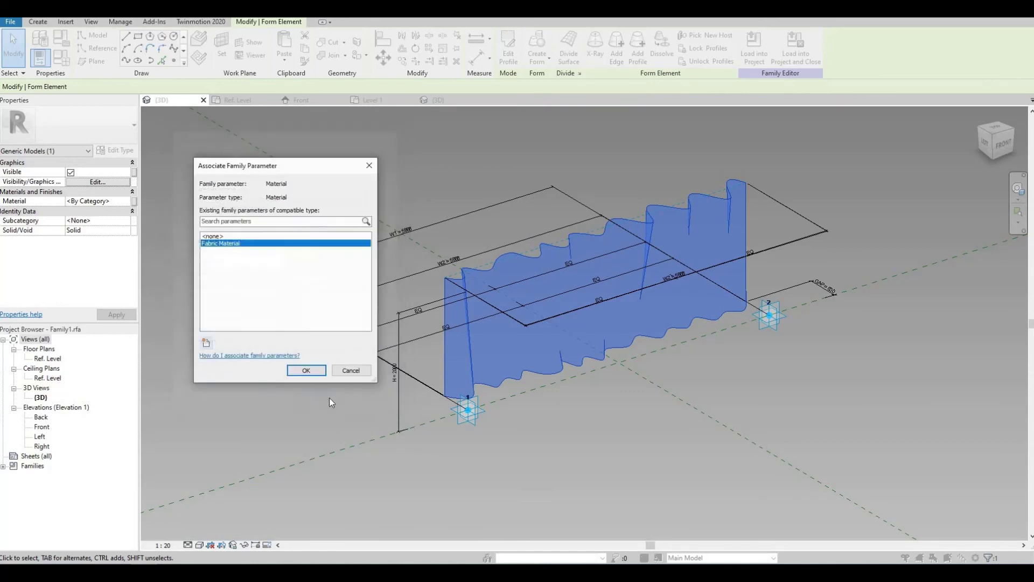
{"action": "left_click", "coordinate": [308, 370]}
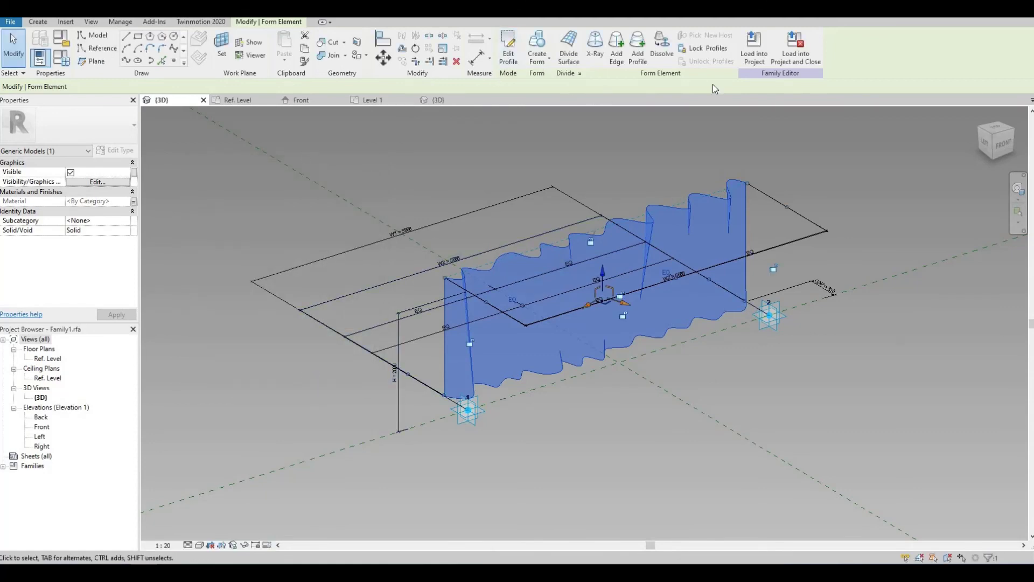
Load the updated curtain family into the project, overwriting the existing version, and return to the project's 3D view
{"action": "left_click", "coordinate": [754, 50]}
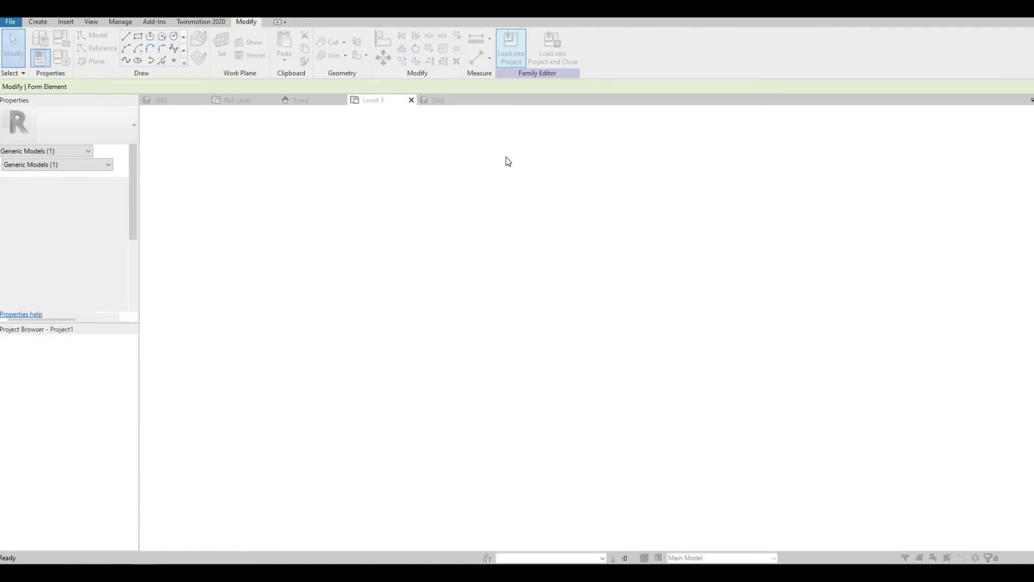
{"action": "left_click", "coordinate": [482, 255]}
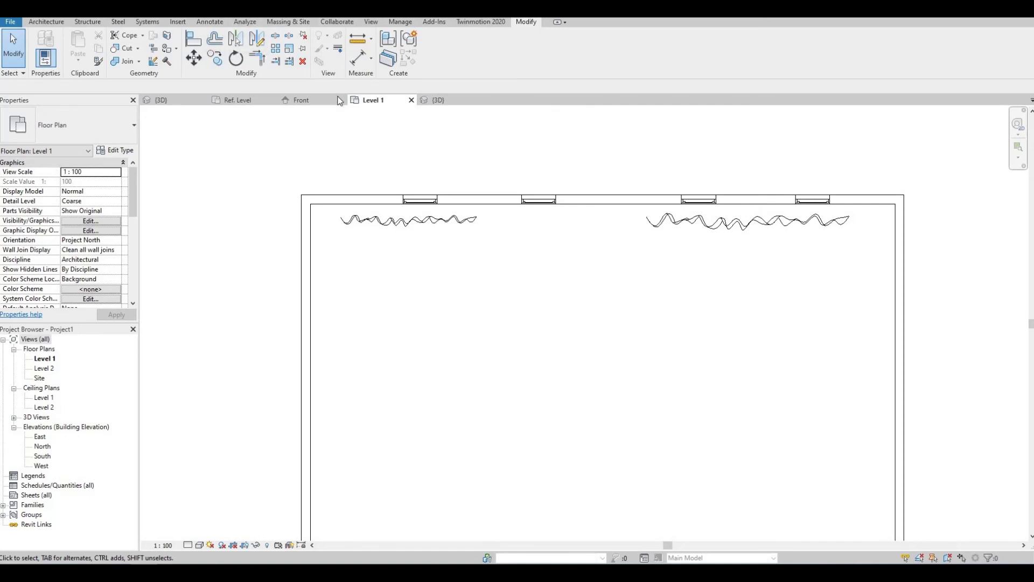
{"action": "left_click", "coordinate": [437, 99]}
Examine the Fabric Material parameter in the western curtain's type properties
{"action": "left_click", "coordinate": [407, 321]}
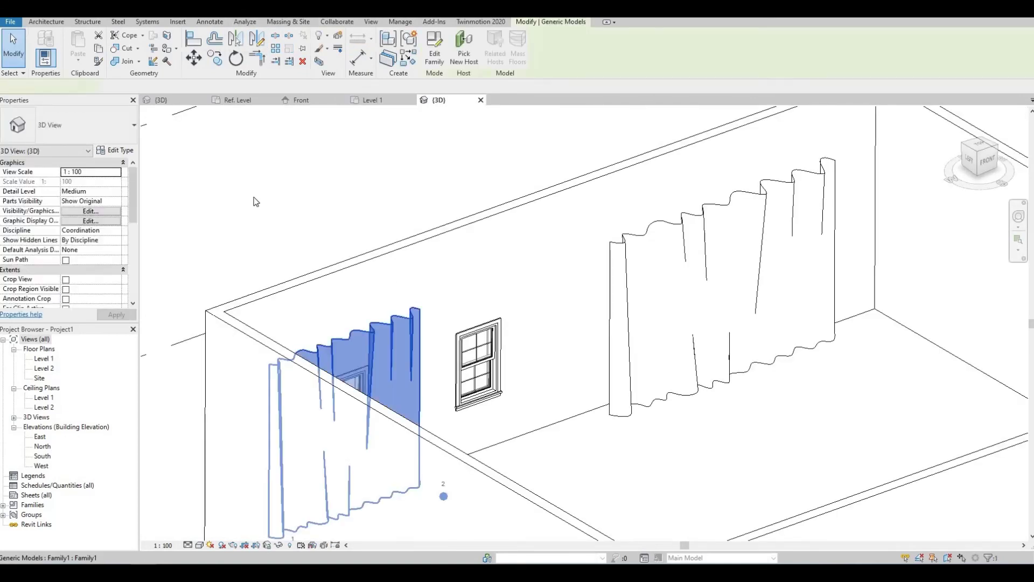
{"action": "key", "text": "space"}
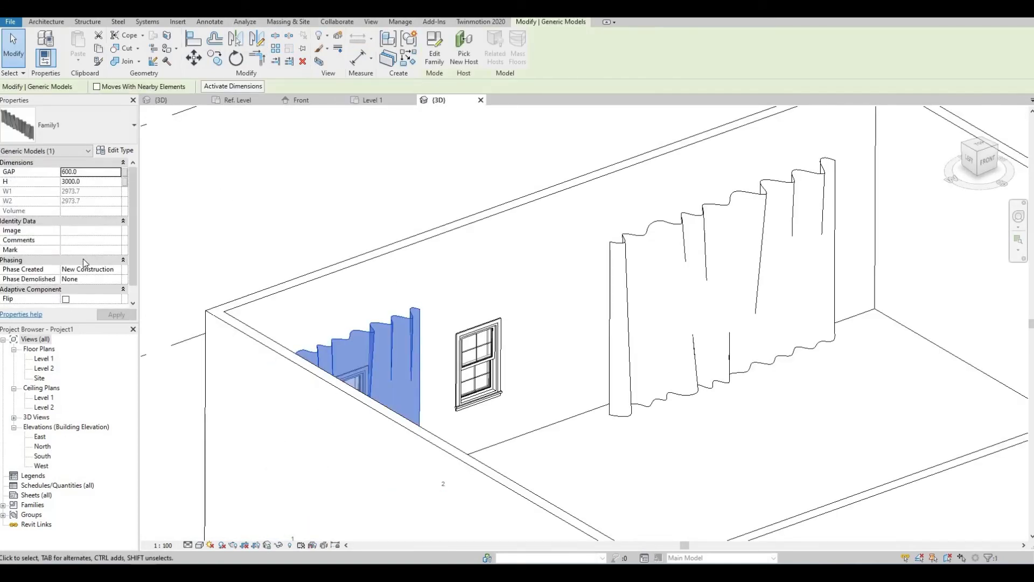
{"action": "scroll", "coordinate": [82, 269], "scroll_direction": "down", "scroll_amount": 1}
{"action": "left_click", "coordinate": [115, 150]}
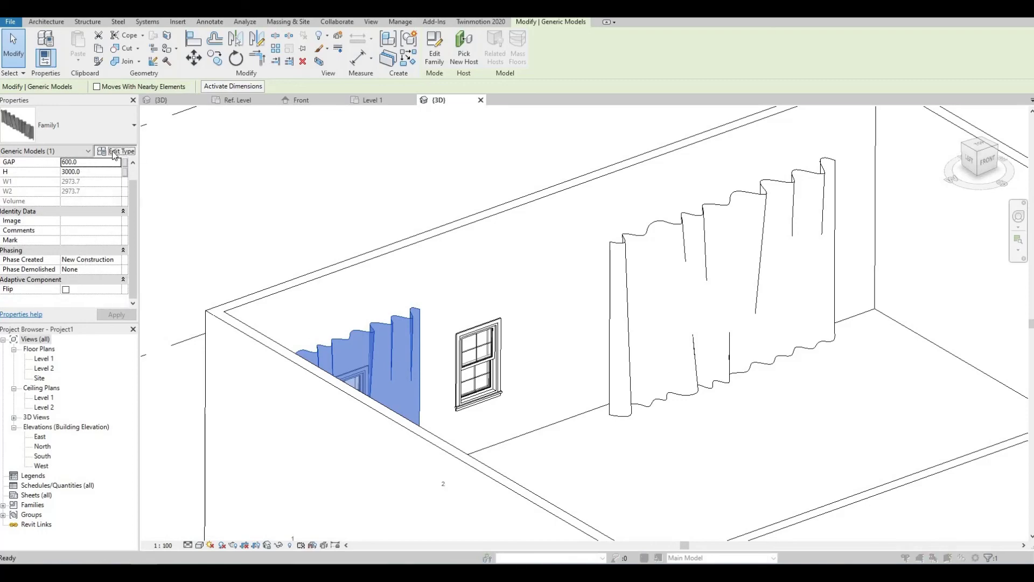
{"action": "left_click", "coordinate": [345, 214]}
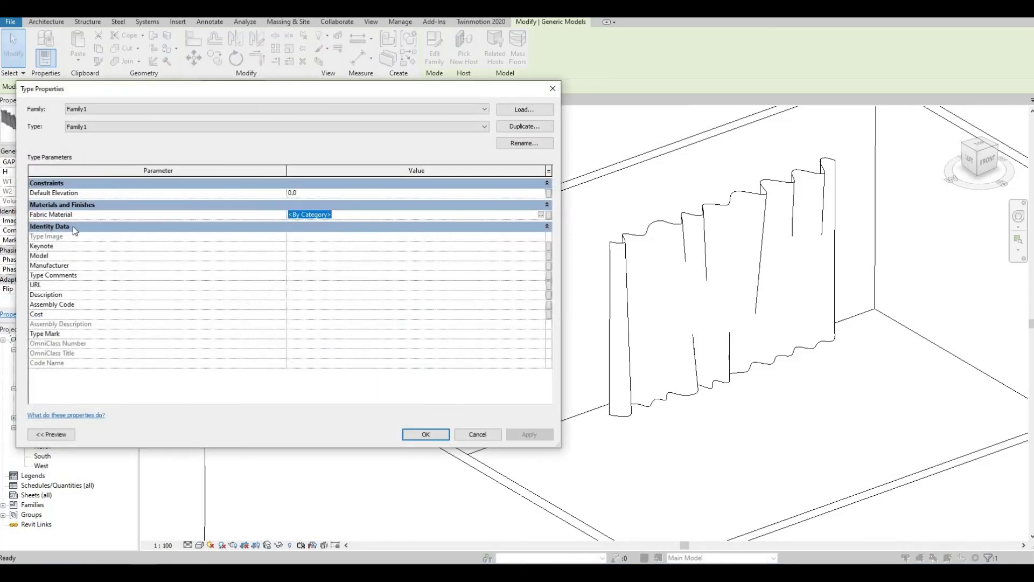
{"action": "left_click", "coordinate": [541, 215]}
{"action": "left_click", "coordinate": [552, 88]}
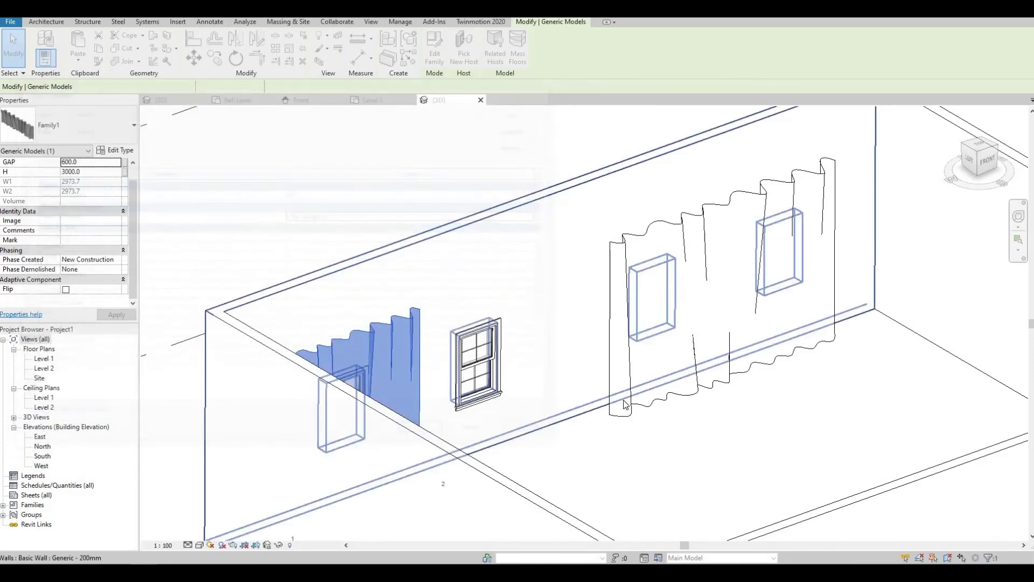